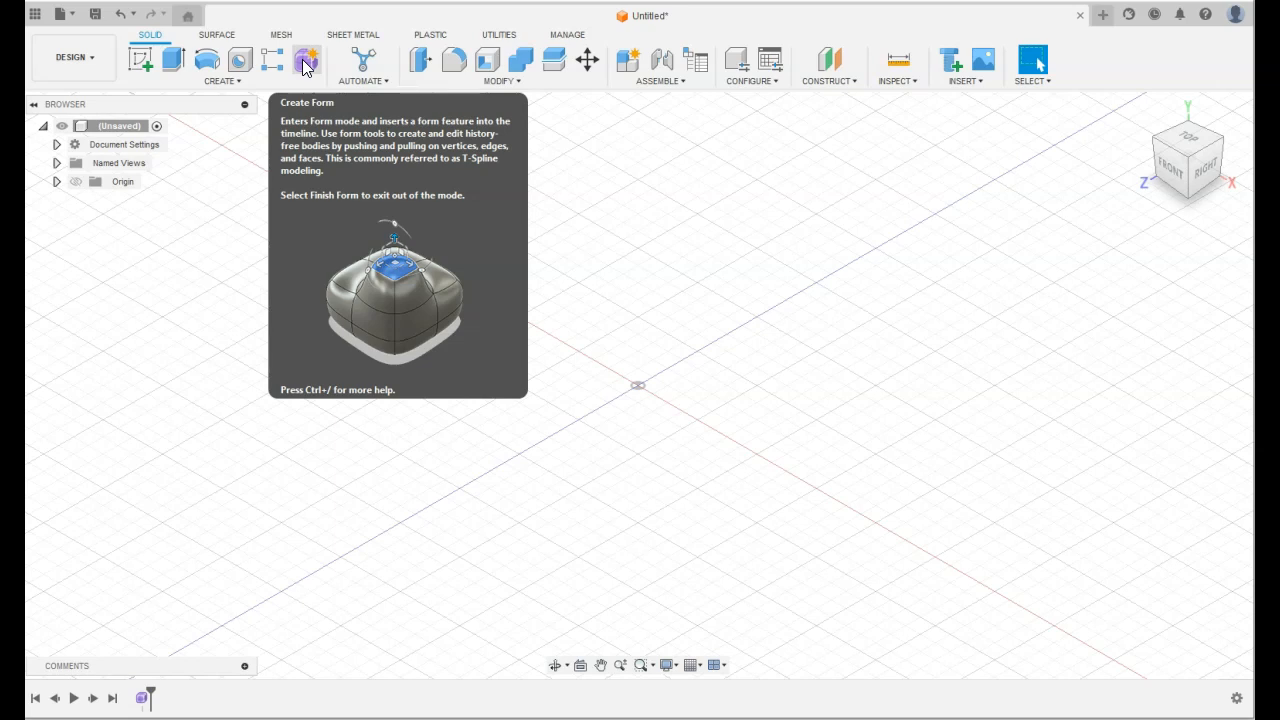
Enter Form mode and draw a centre-rectangle T-Spline box base of 3.00 by 2.50 in on the ground plane, away from the origin.
left_click(303, 60)
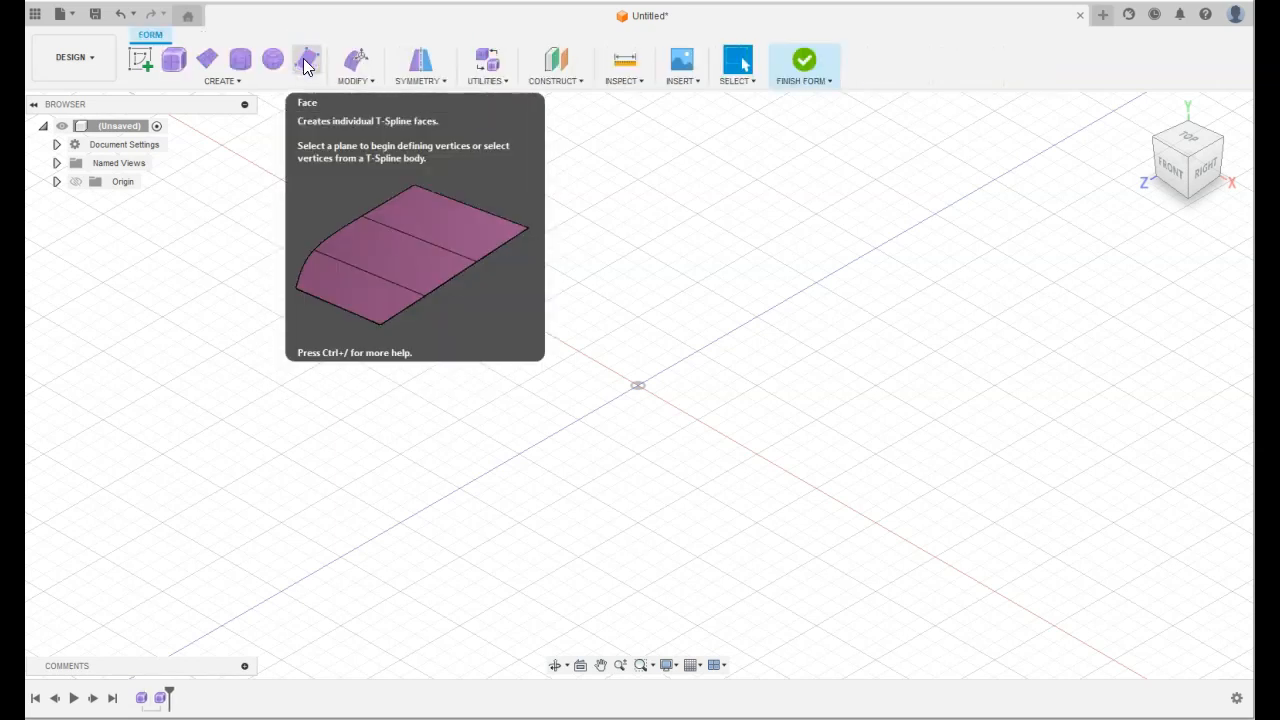
left_click(228, 84)
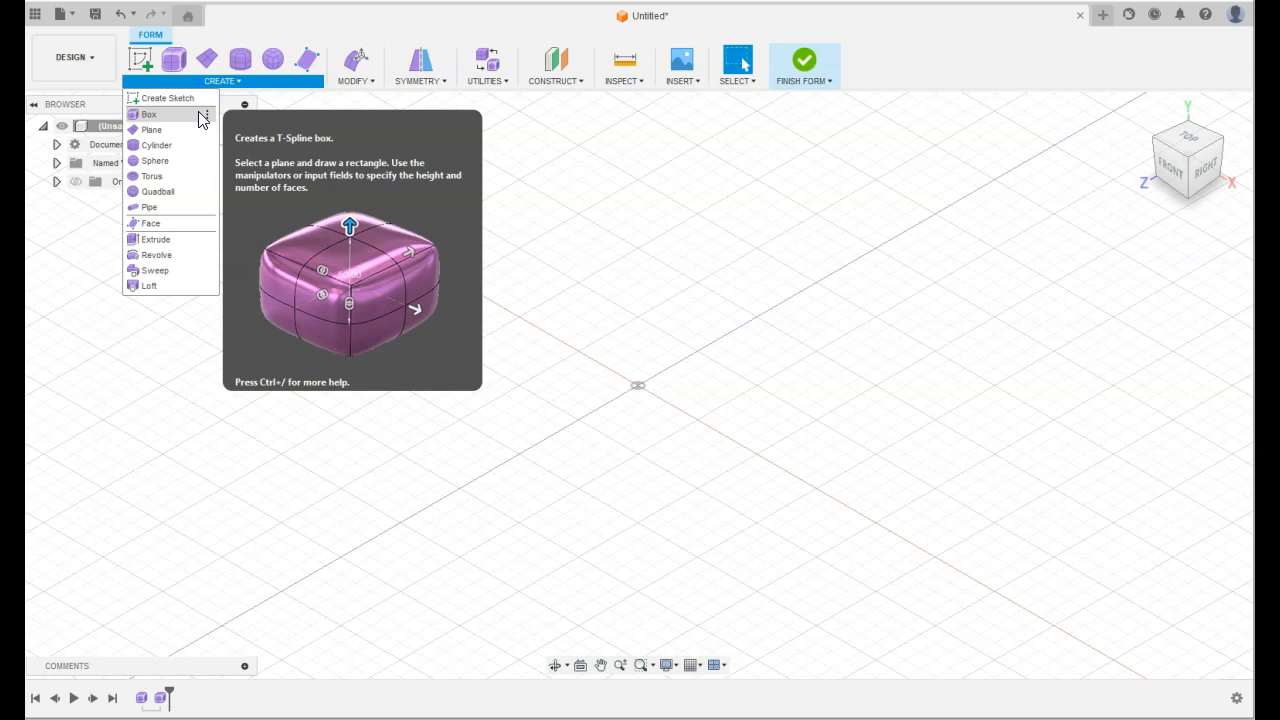
left_click(201, 114)
left_click(585, 370)
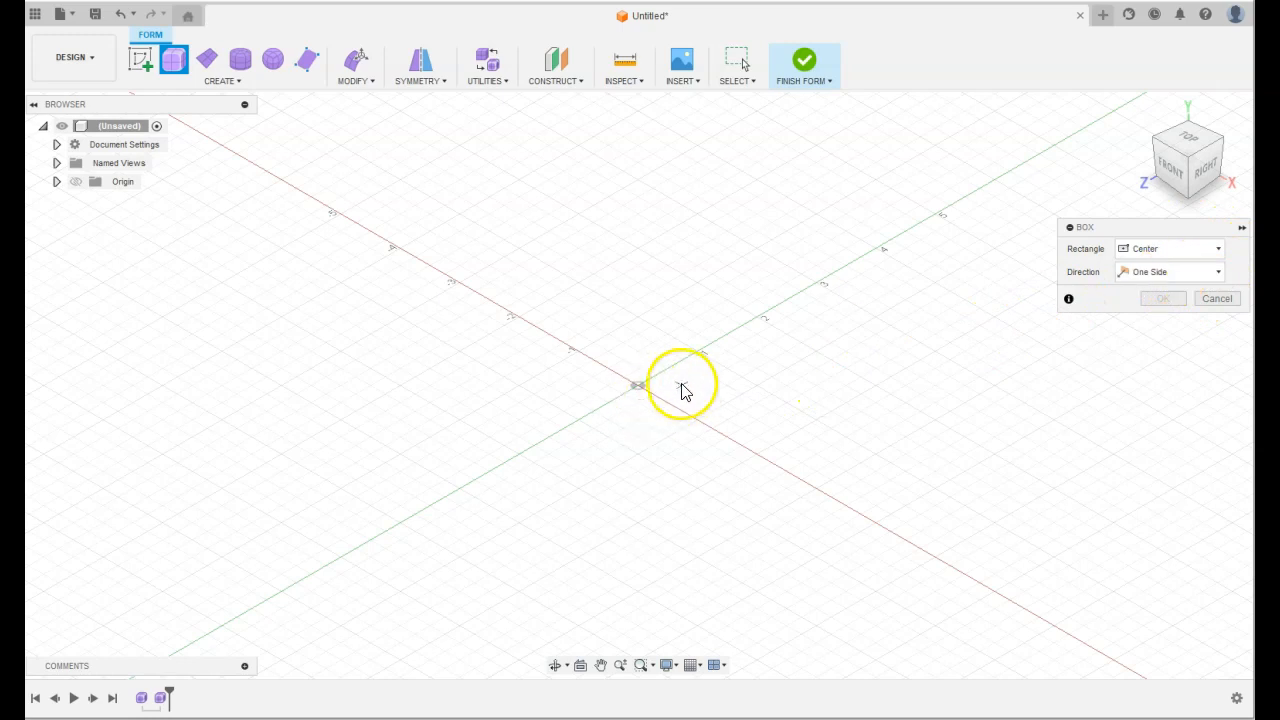
left_click(1200, 163)
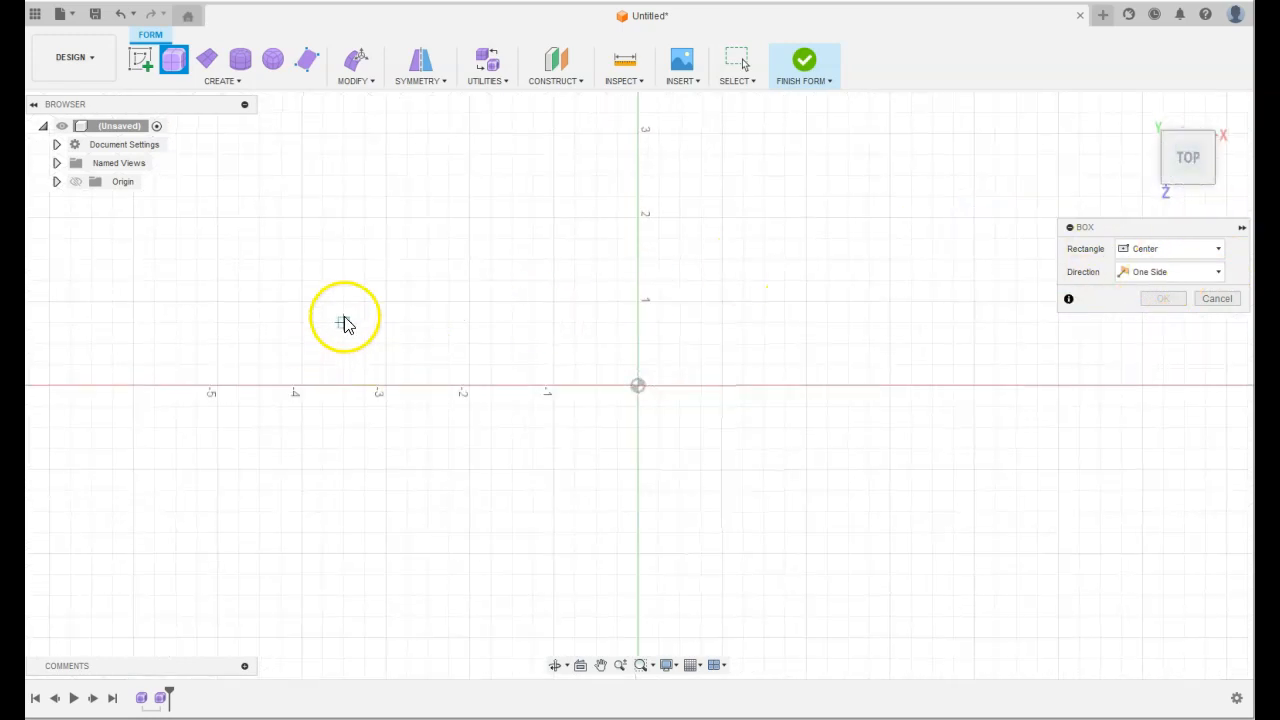
left_click(302, 280)
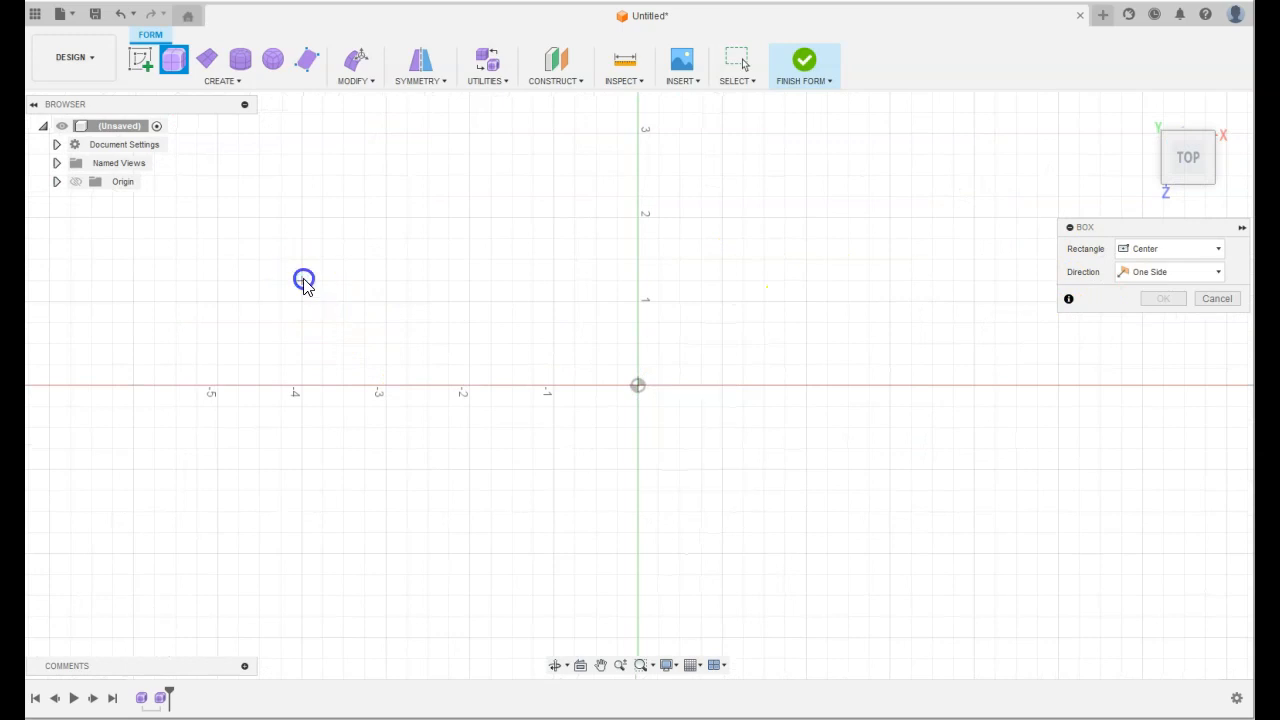
left_click(425, 386)
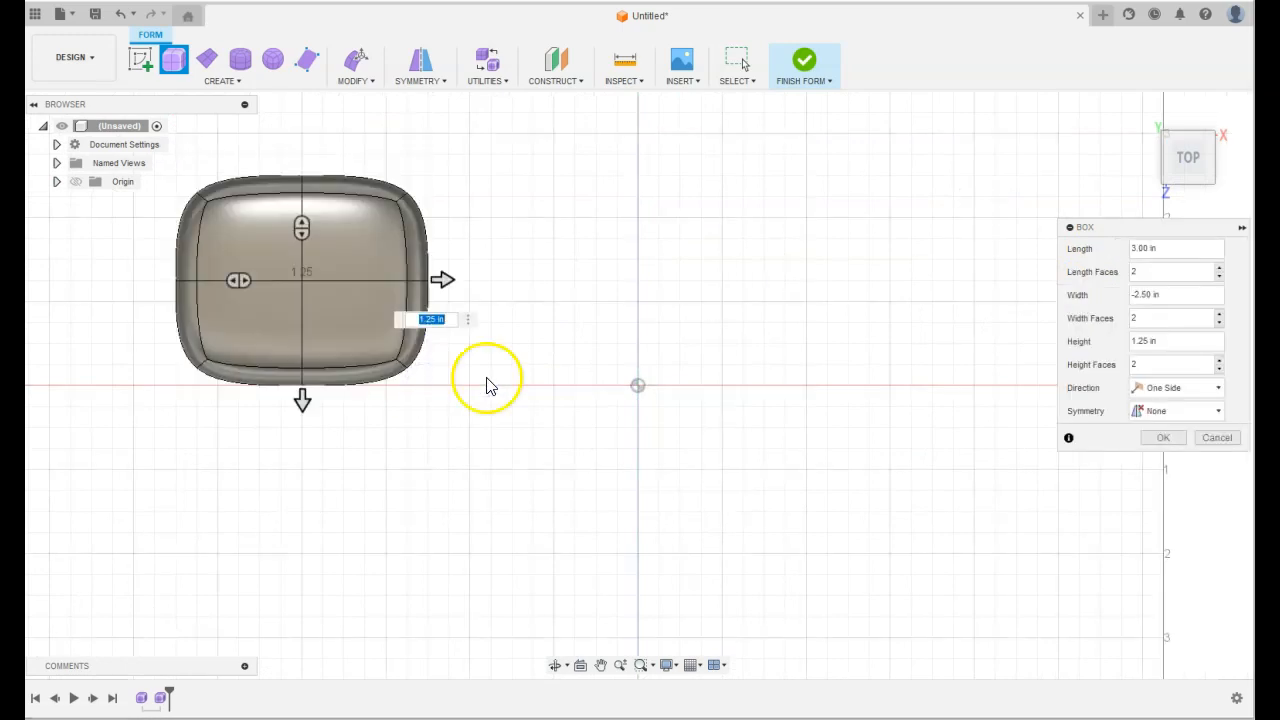
Raise the box to a height of 1.60 in, keeping its length at 3.00 in.
mouse_move(1226, 158)
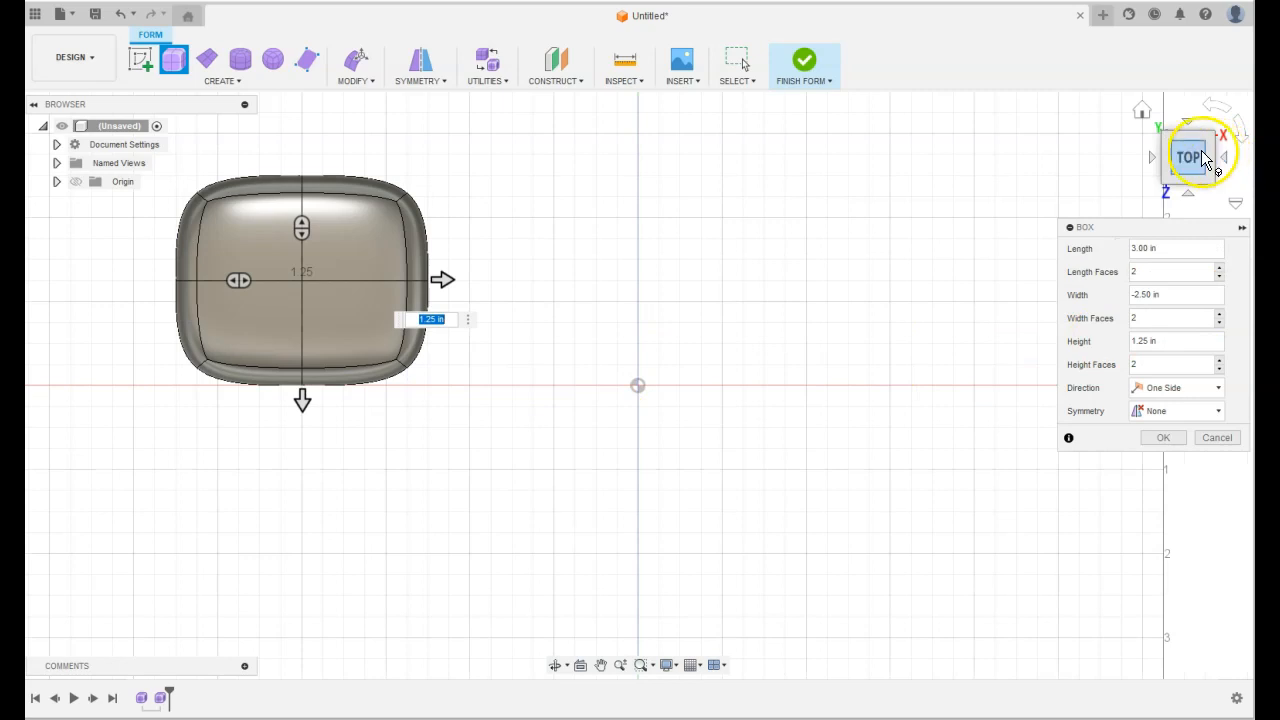
left_click(1137, 116)
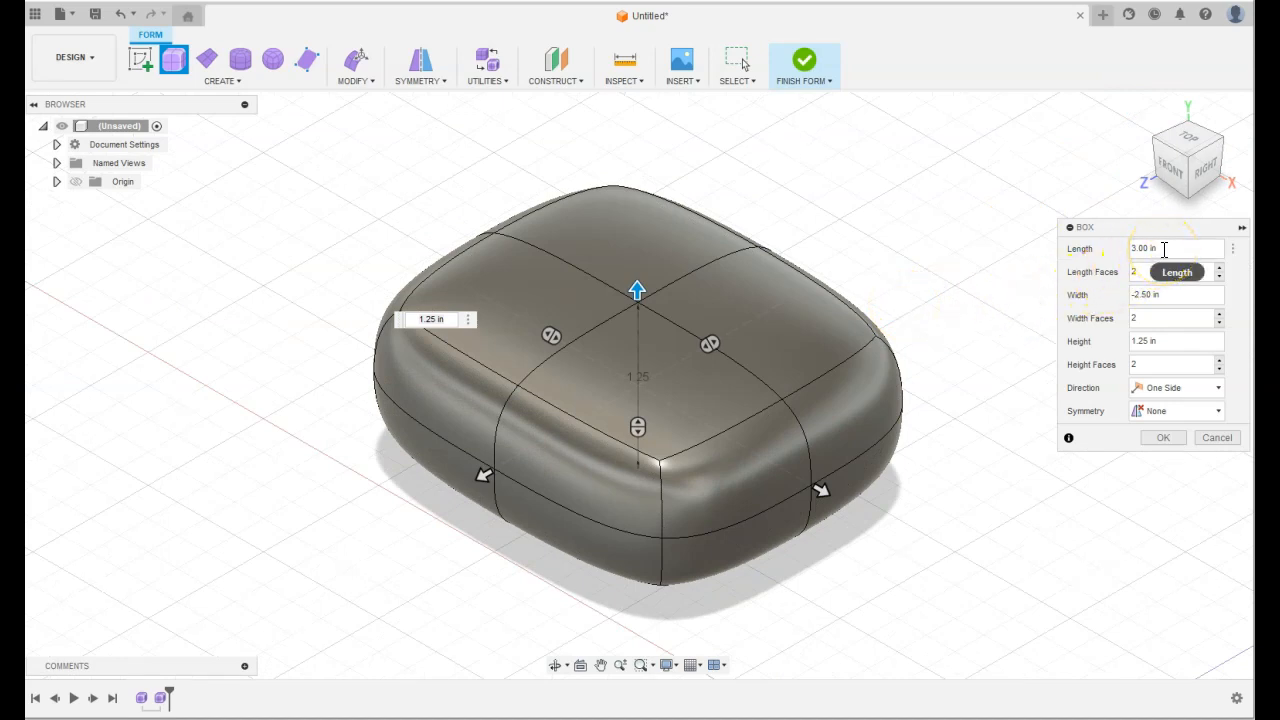
left_click(1156, 297)
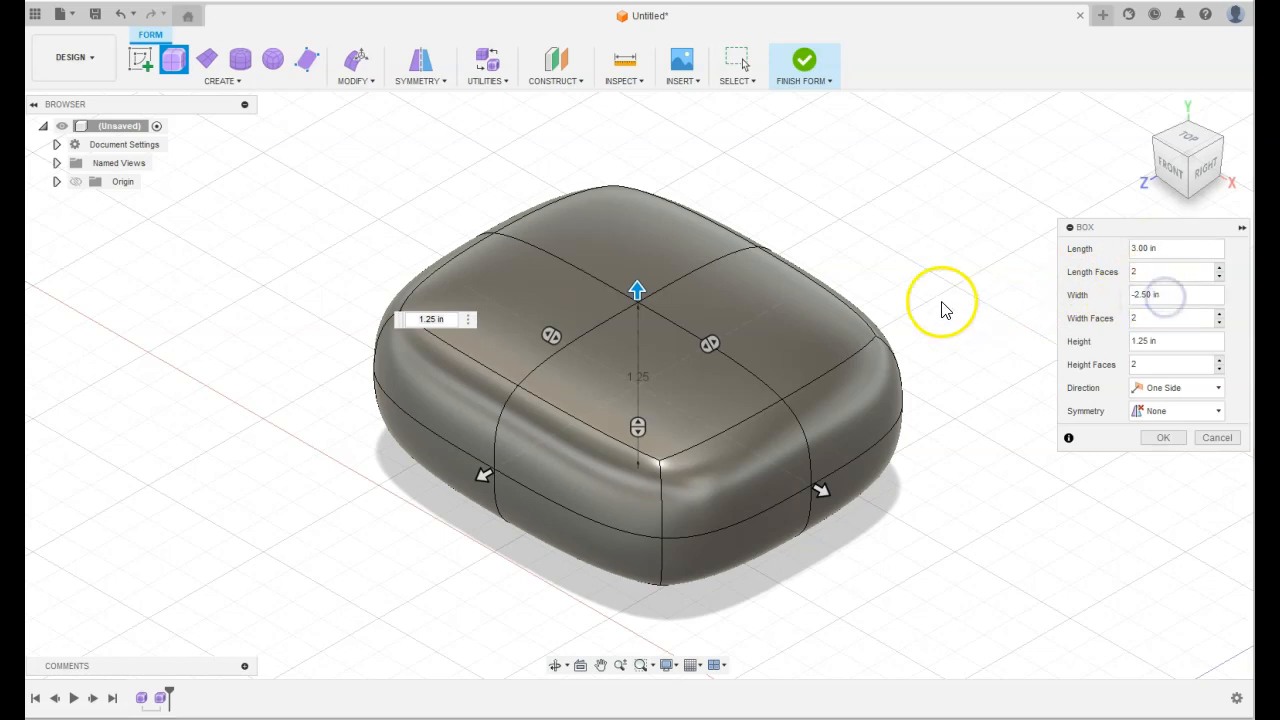
left_click_drag(637, 289, 638, 246)
mouse_move(826, 466)
left_mouse_down()
mouse_move(866, 491)
mouse_move(820, 468)
left_mouse_up()
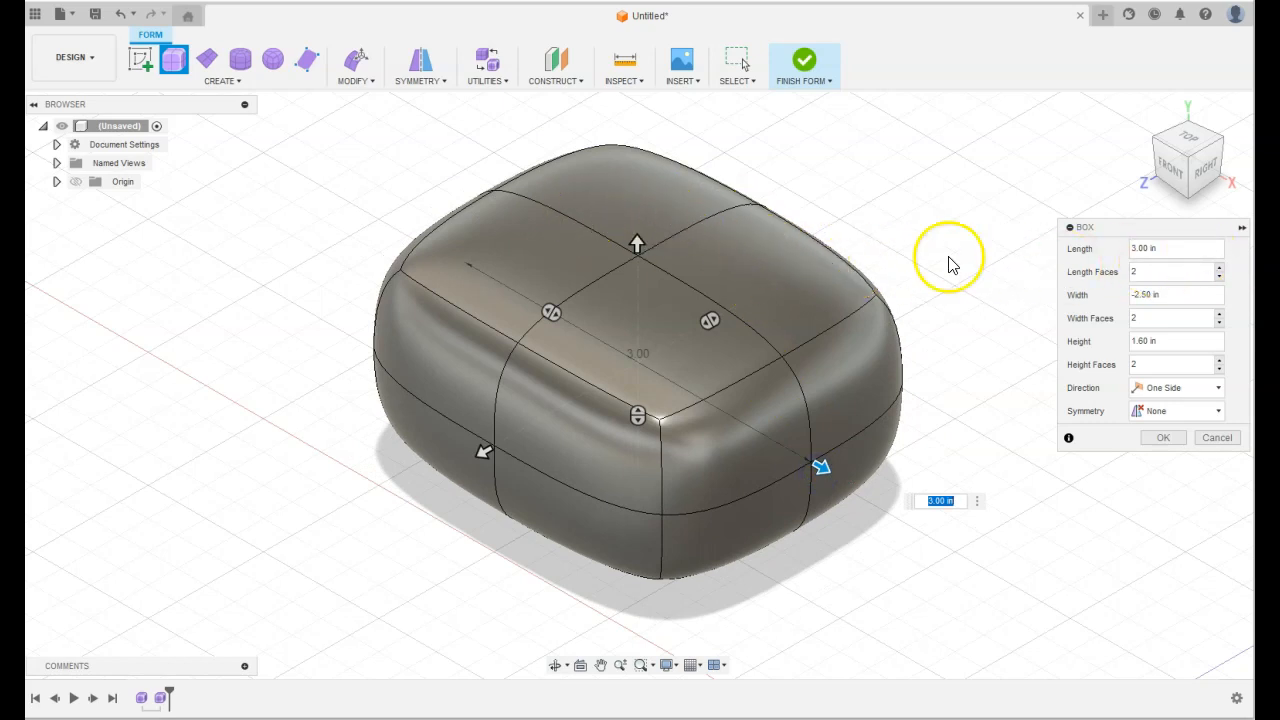
Divide the box into 4 length faces, 4 width faces and 4 height faces, and create it without symmetry.
left_click(1219, 268)
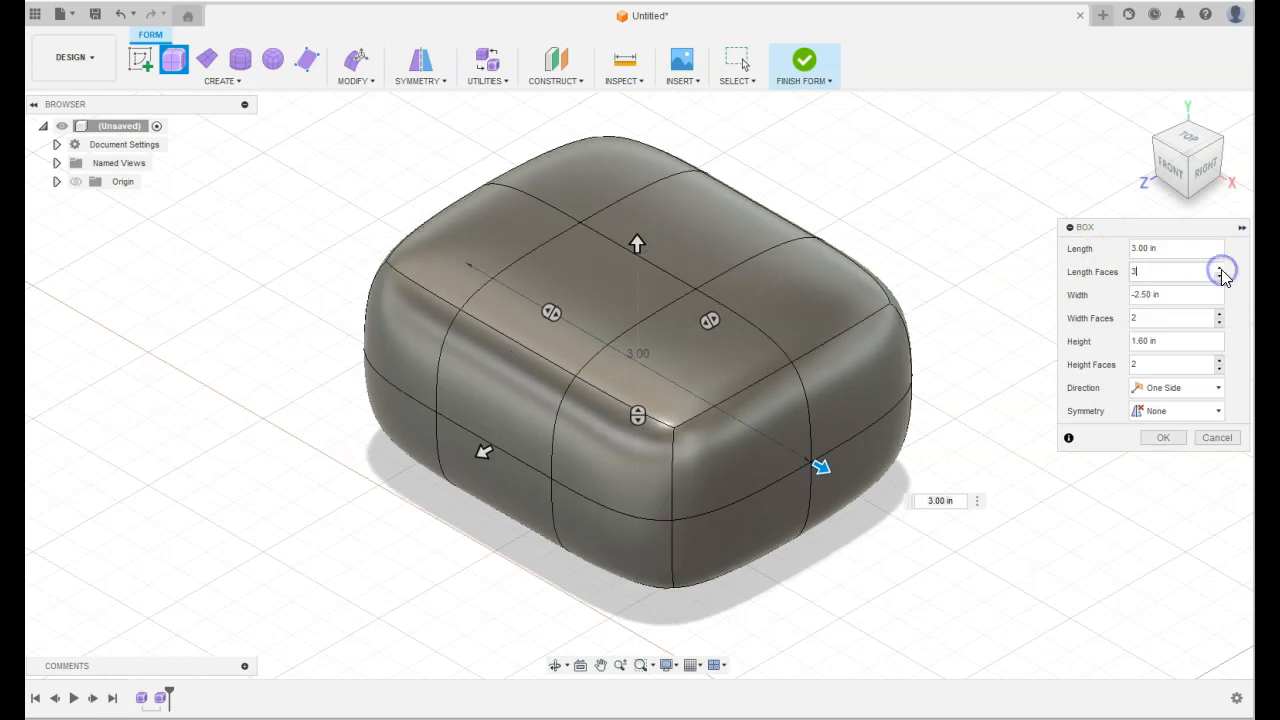
left_click(1219, 268)
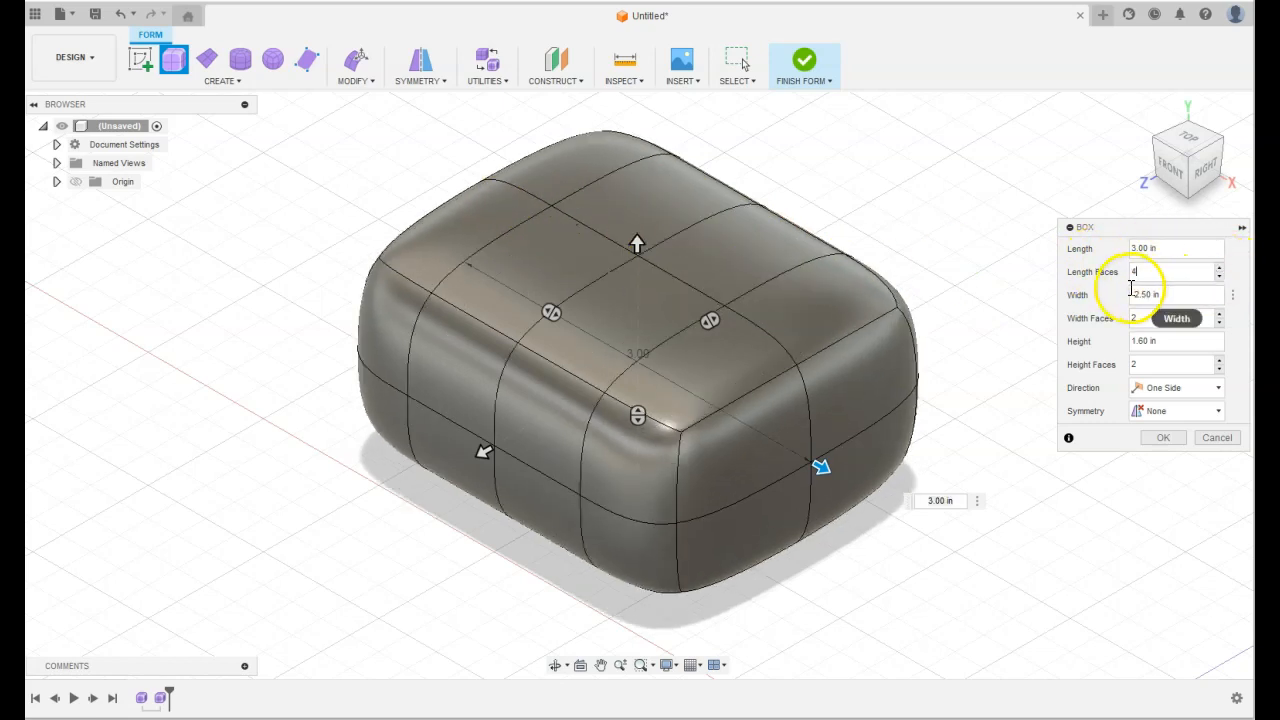
left_click(1220, 315)
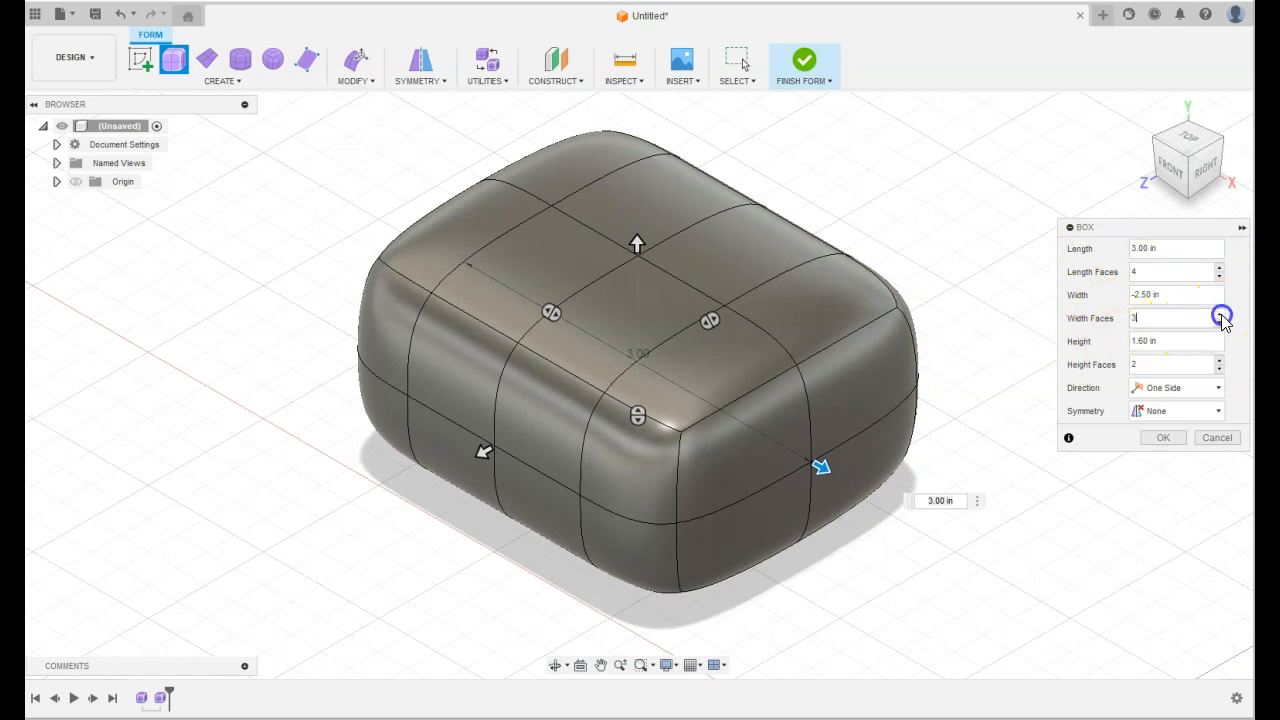
left_click(1220, 315)
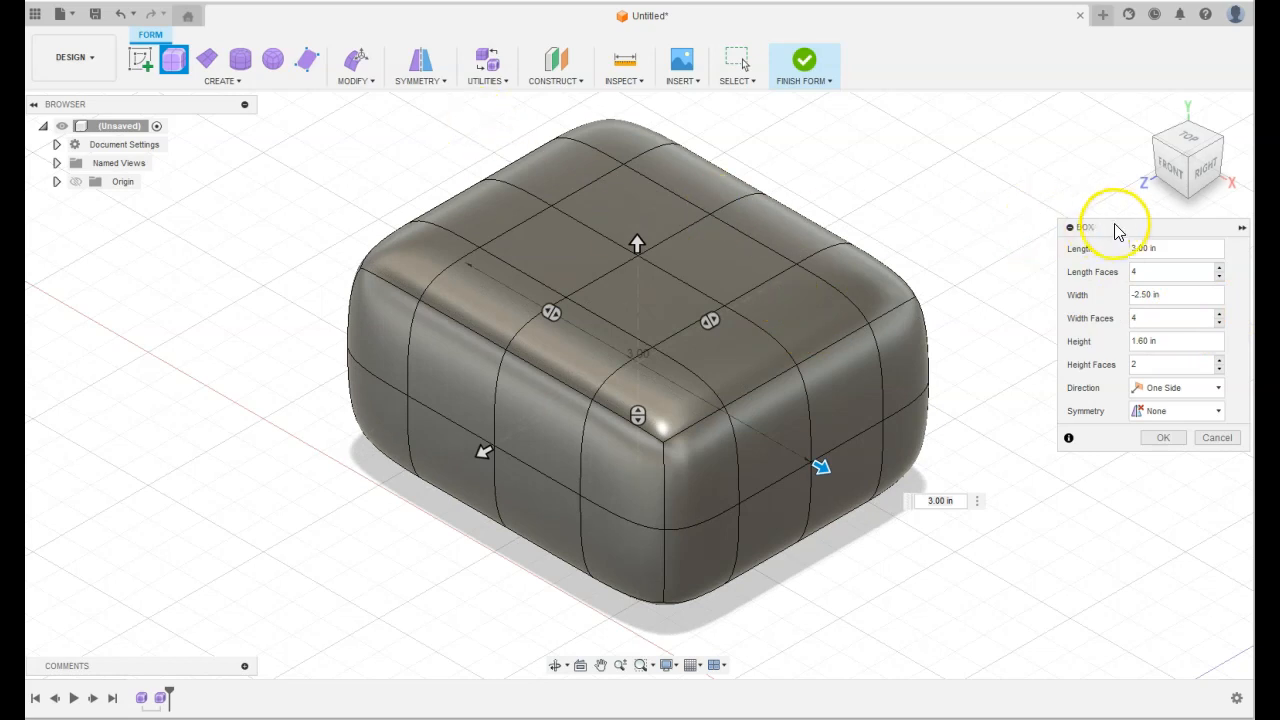
left_click(1220, 361)
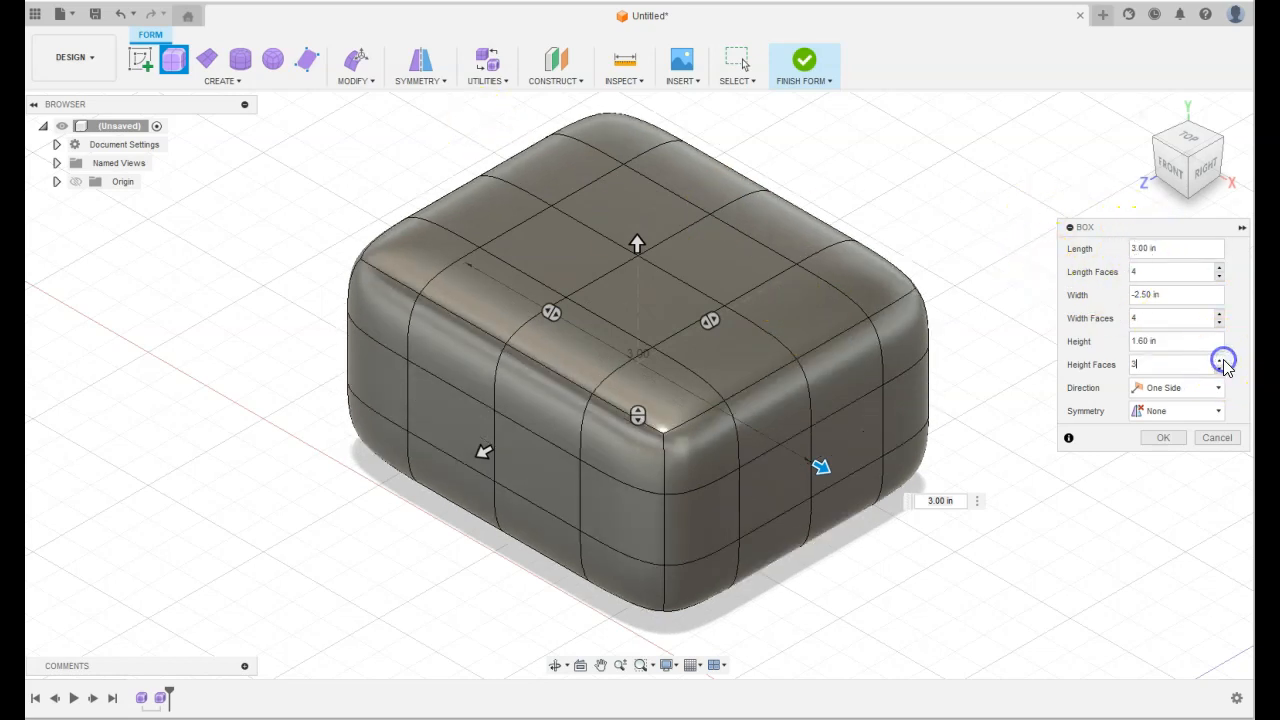
left_click(1220, 361)
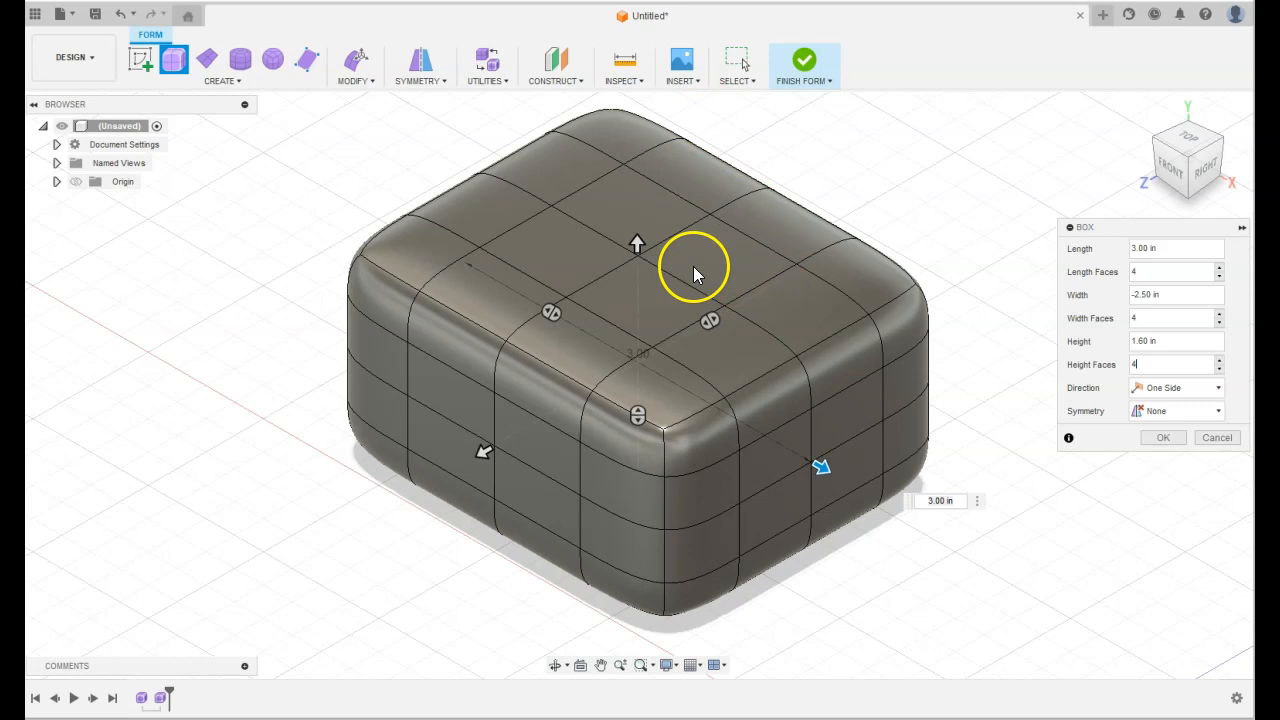
left_click(642, 217)
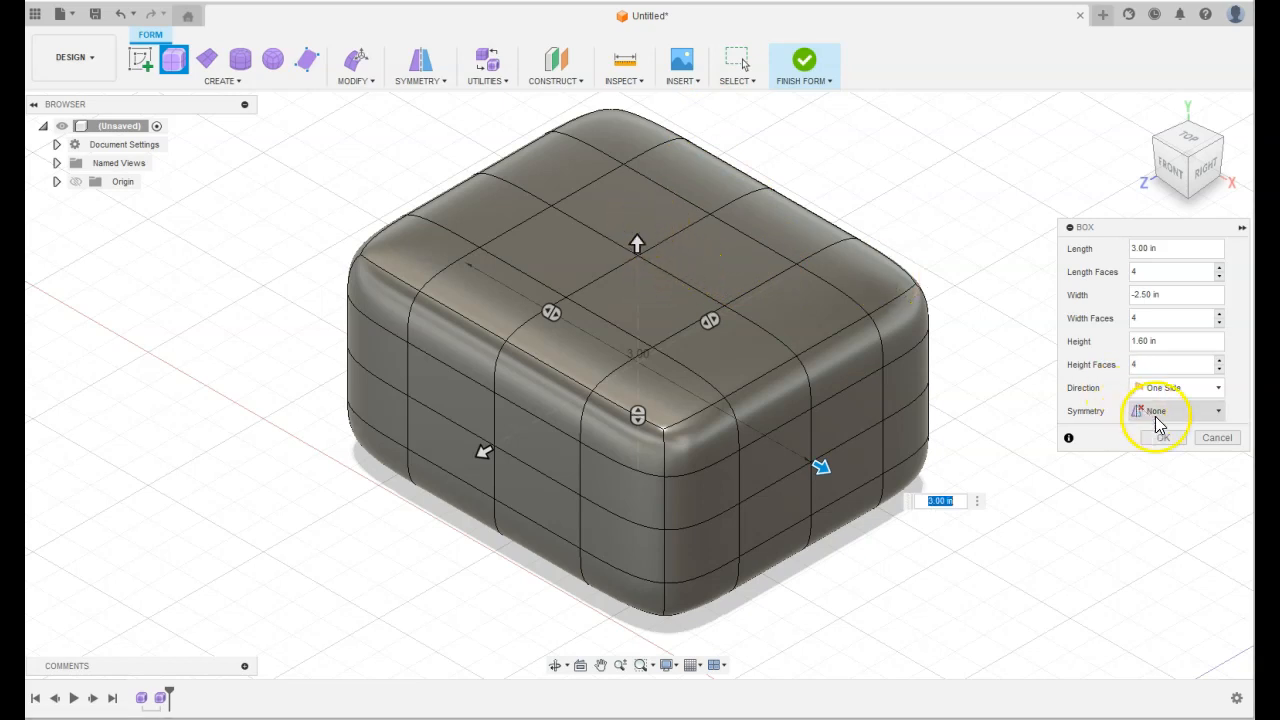
left_click(1167, 438)
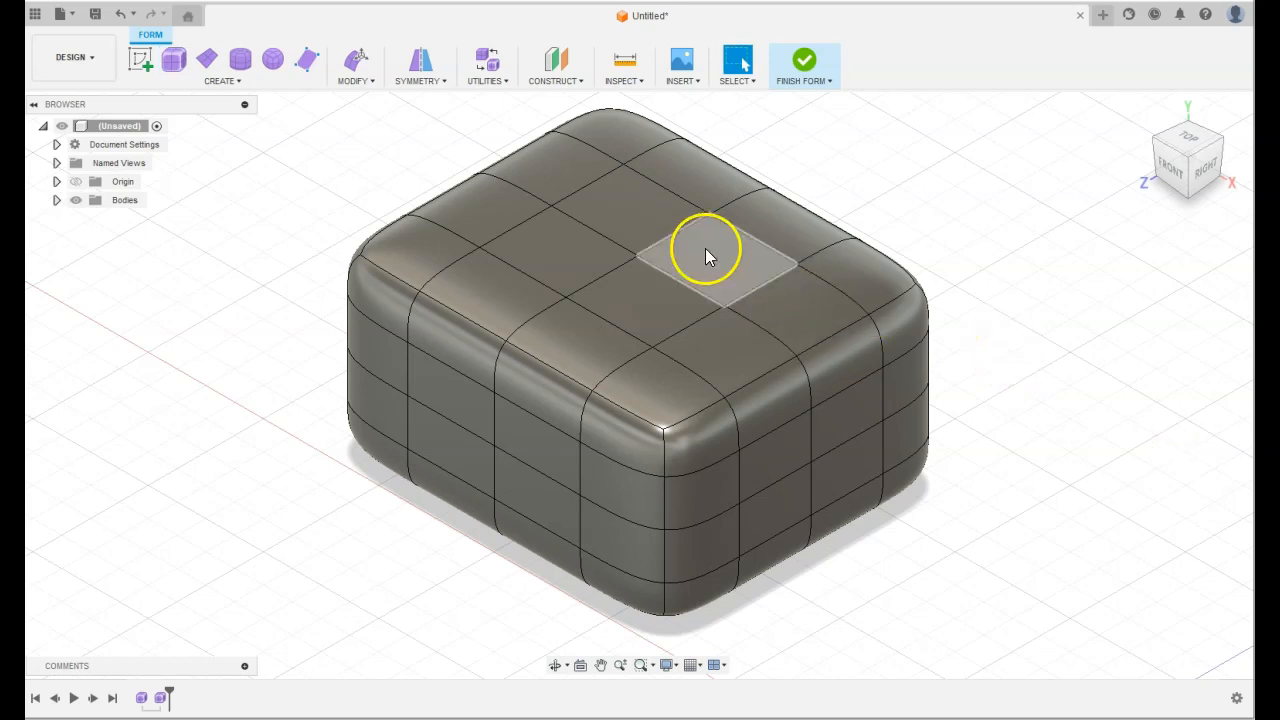
Use Edit Form to rotate the top face just behind the box's centre by -5.0 degrees.
left_click(655, 220)
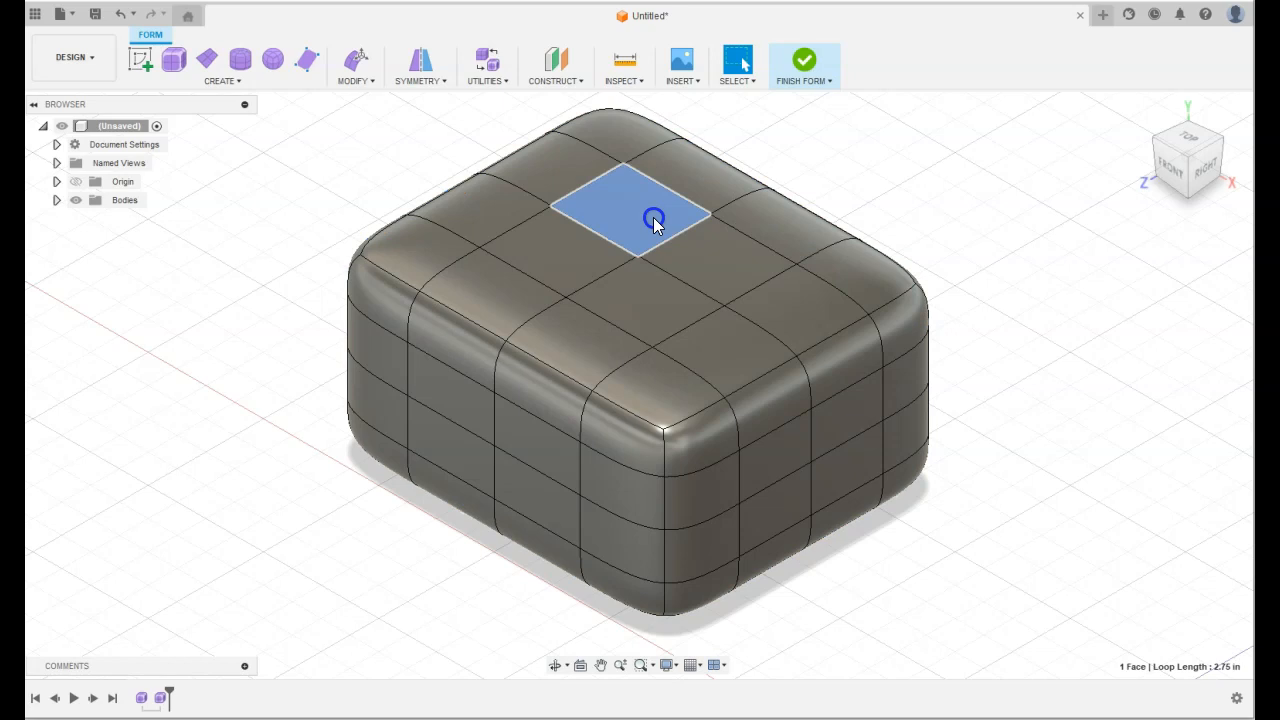
left_click(350, 80)
left_click(345, 95)
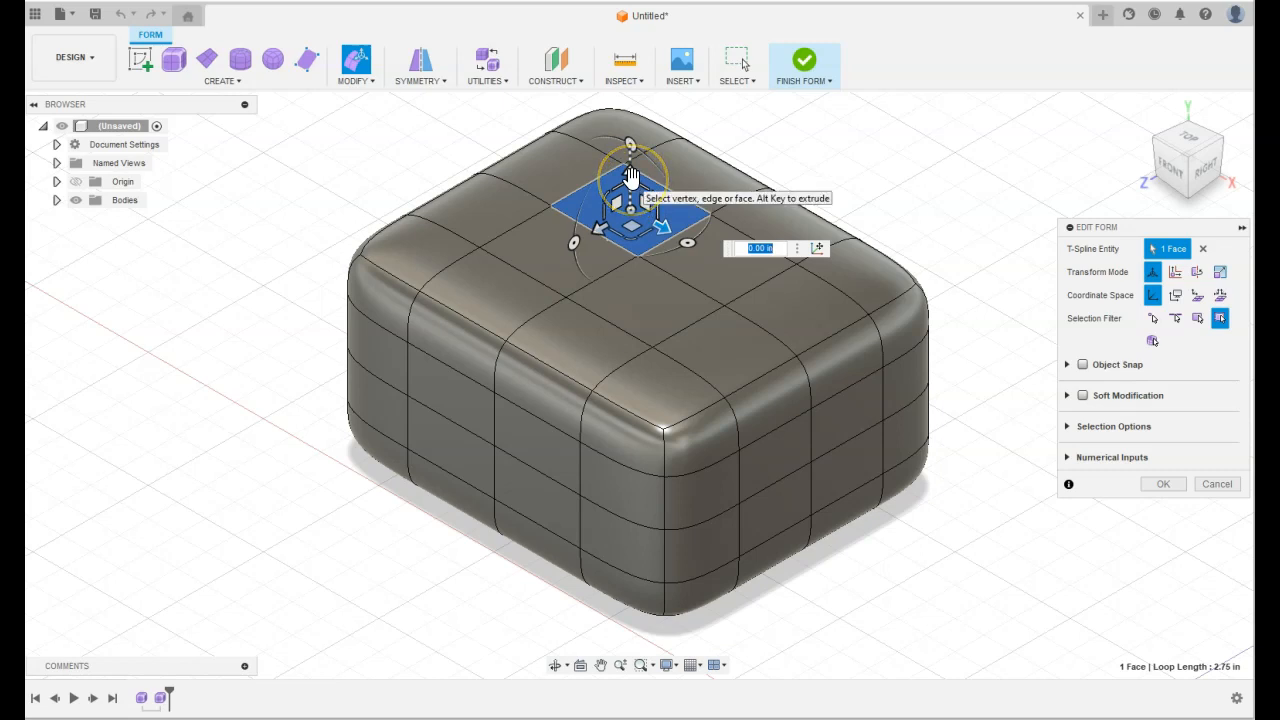
mouse_move(630, 176)
left_mouse_down()
mouse_move(630, 141)
mouse_move(637, 176)
left_mouse_up()
mouse_move(573, 241)
left_mouse_down()
mouse_move(573, 212)
mouse_move(577, 236)
left_mouse_up()
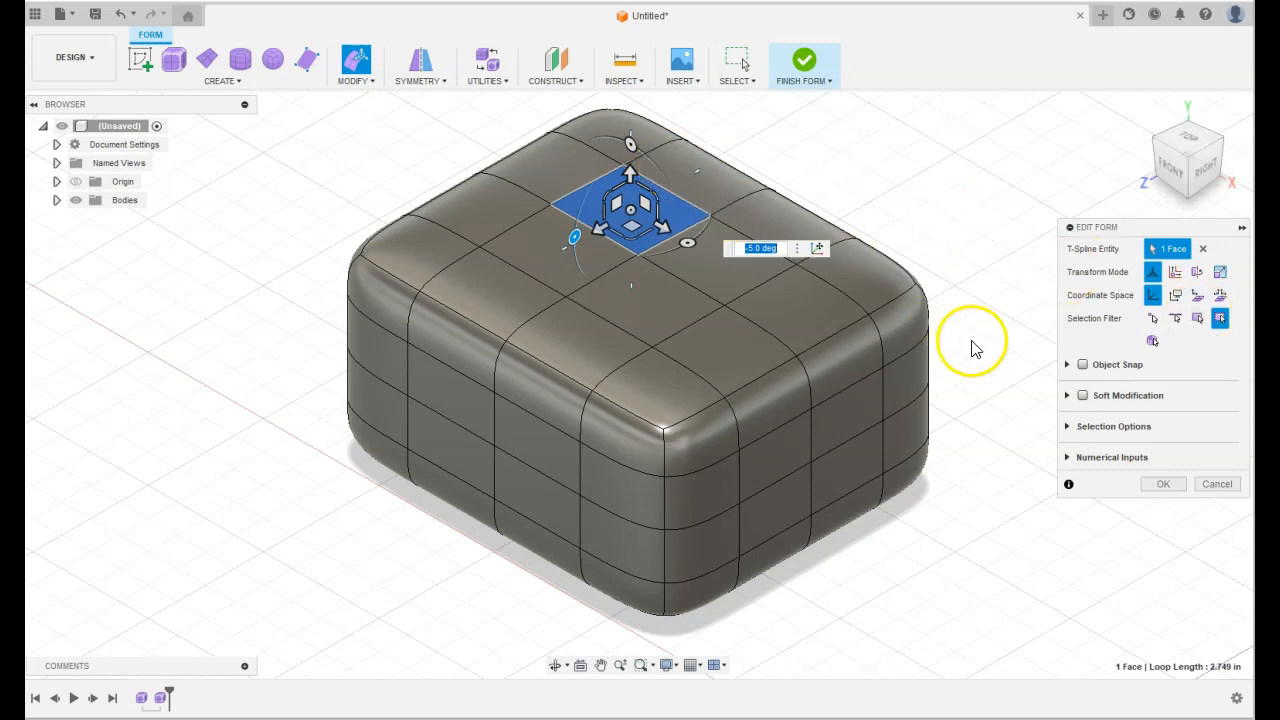
left_click(1163, 484)
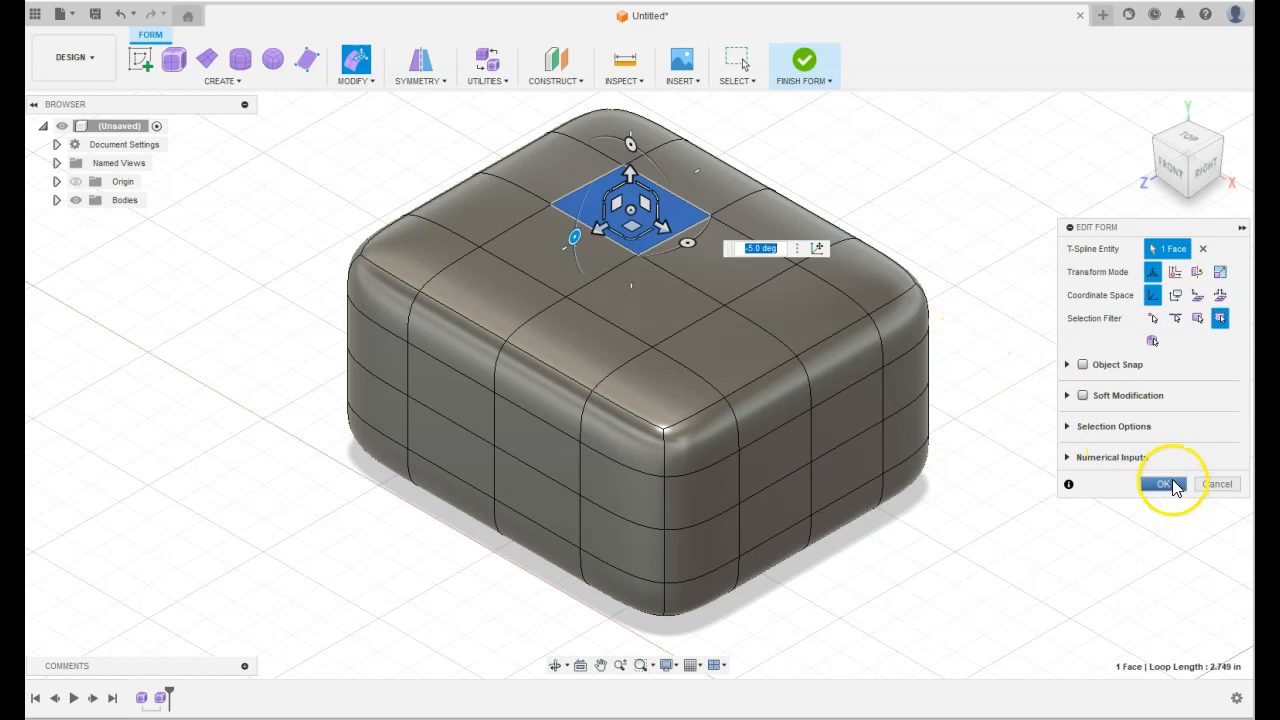
Draw the base circle of a T-Spline cylinder, about 2.68 in in diameter, on the ground plane beside the box.
scroll(1090, 393, "up", 3)
scroll(1090, 393, "down", 5)
middle_click_drag(1088, 386, 700, 302)
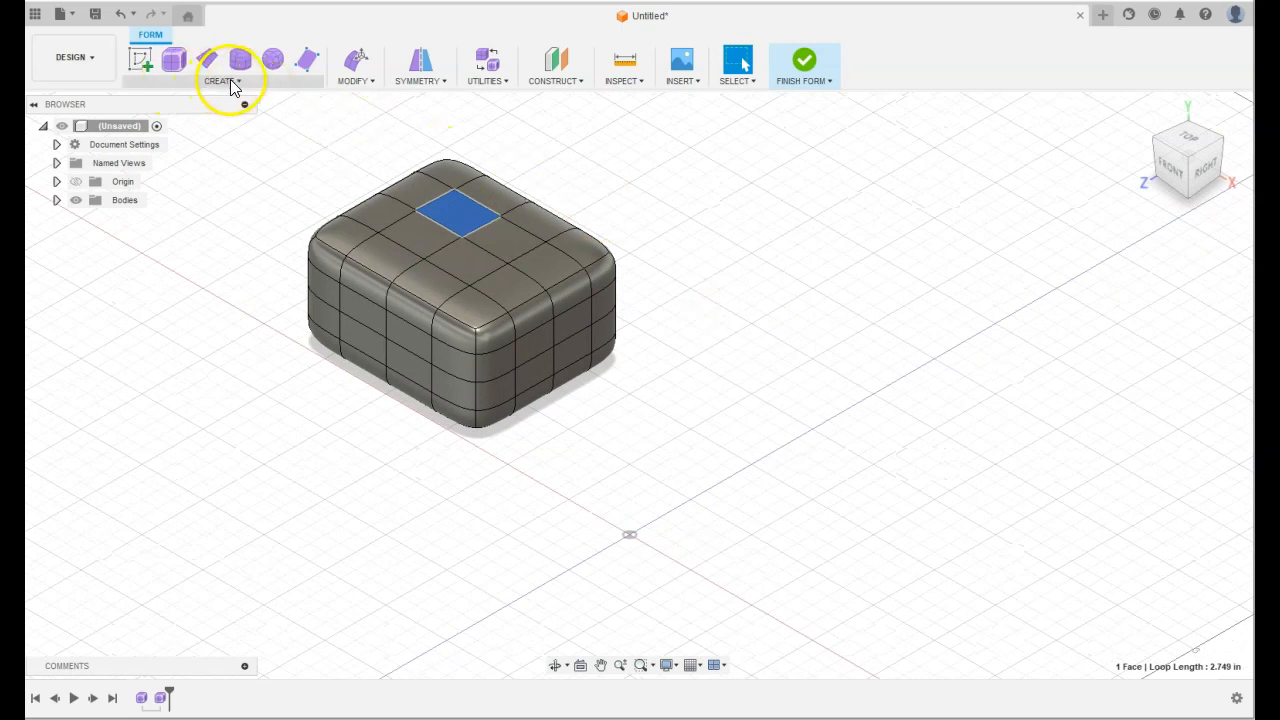
left_click(231, 82)
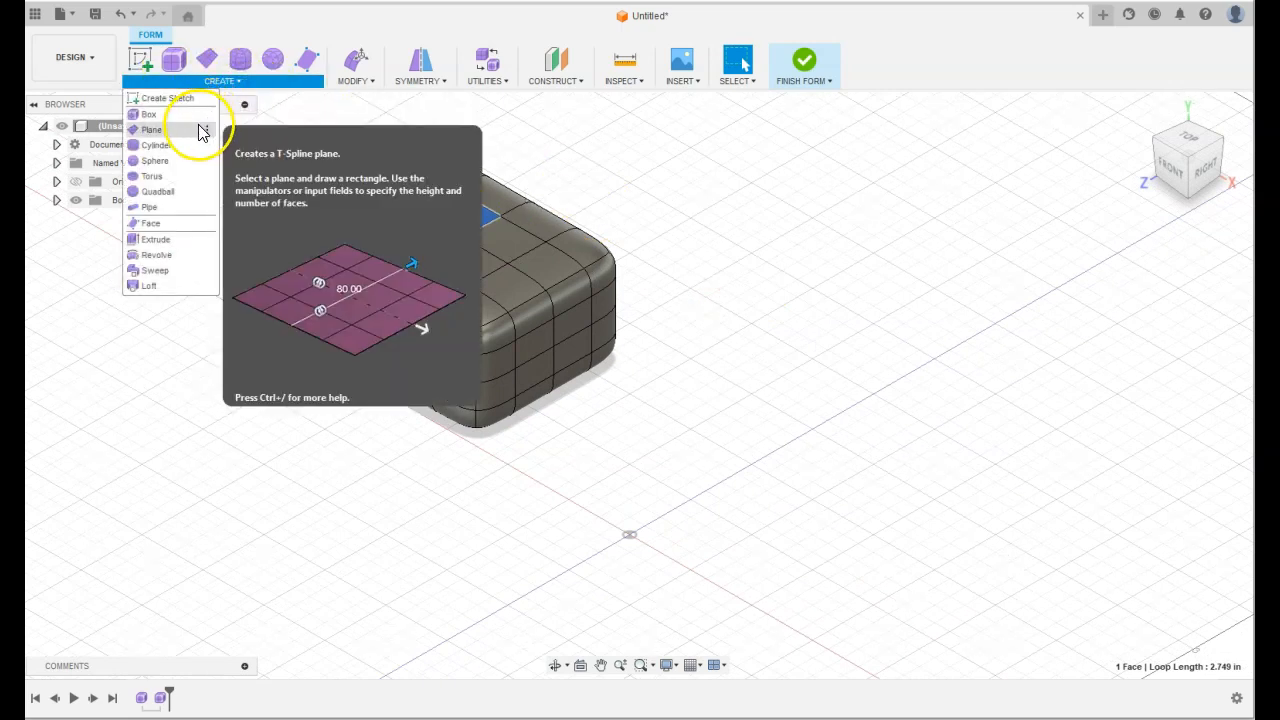
left_click(194, 153)
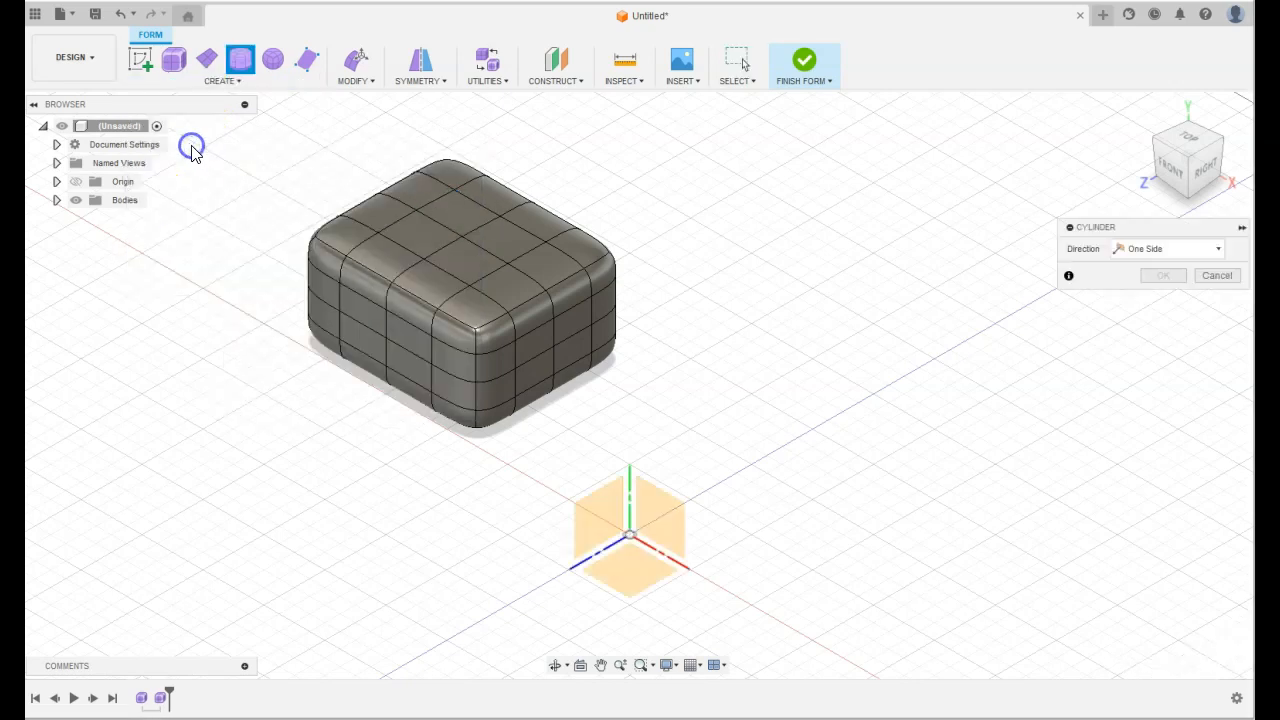
left_click(629, 570)
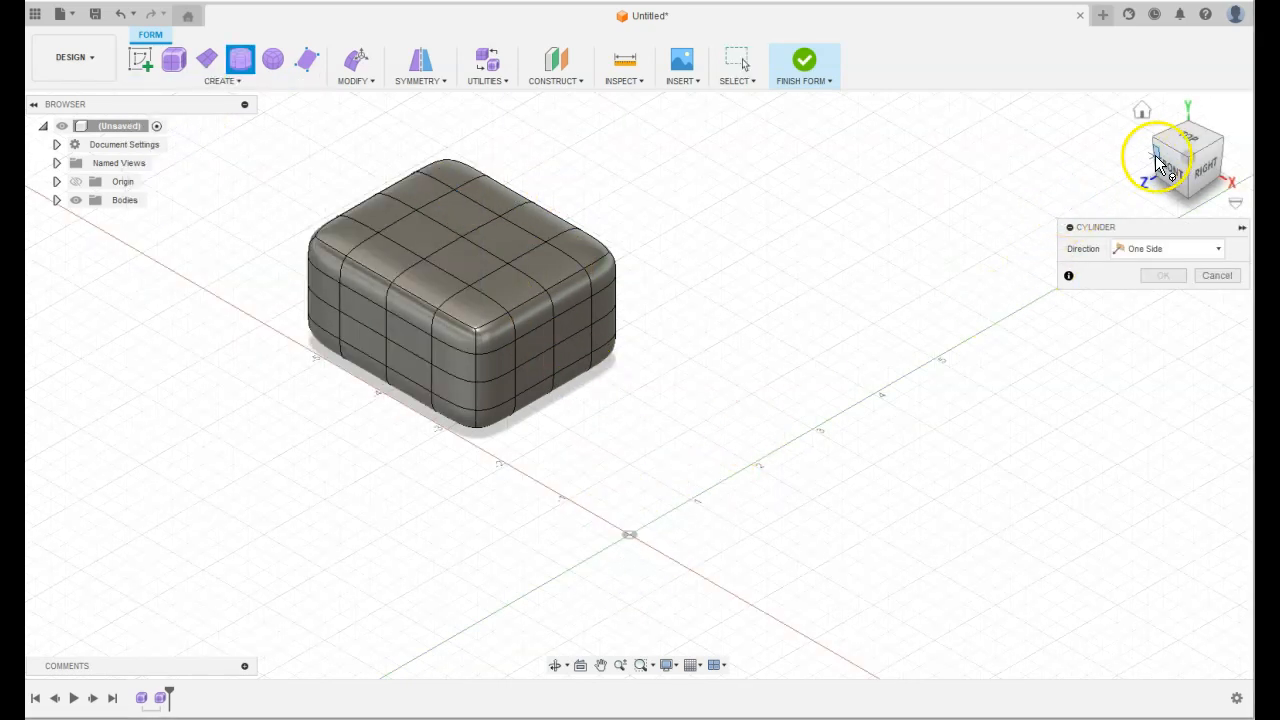
left_click(1190, 136)
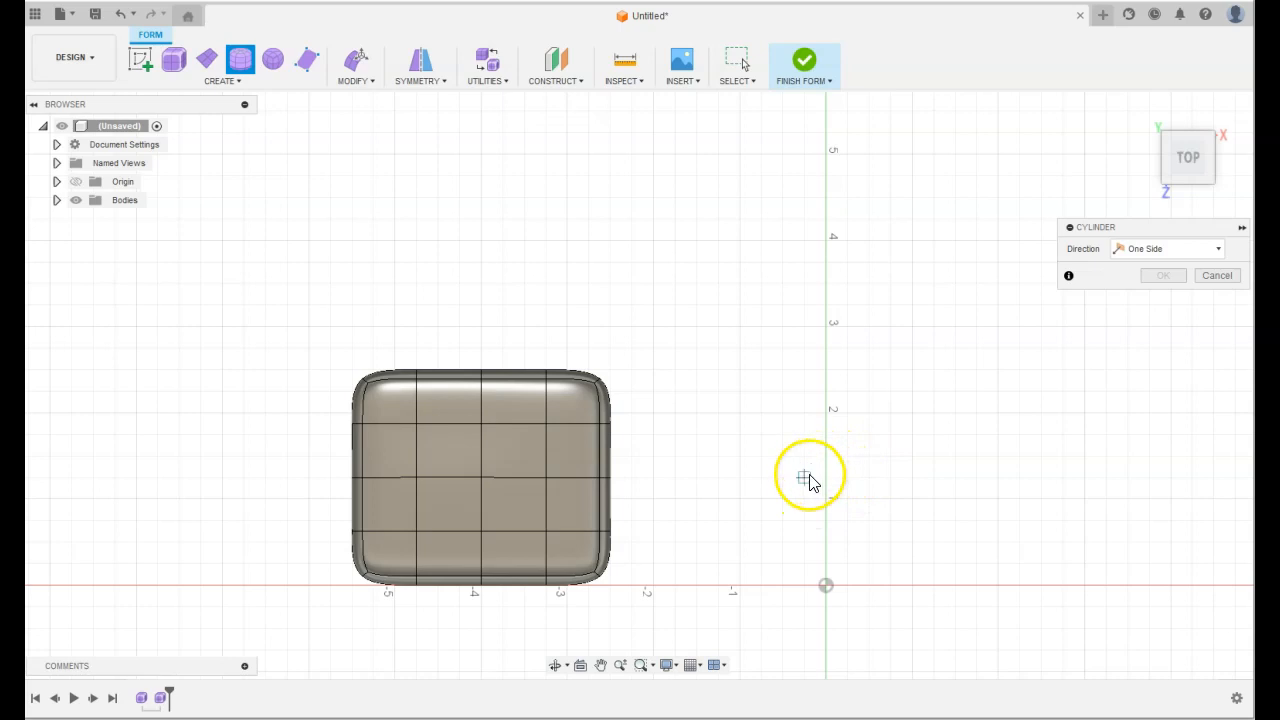
left_click_drag(808, 480, 897, 410)
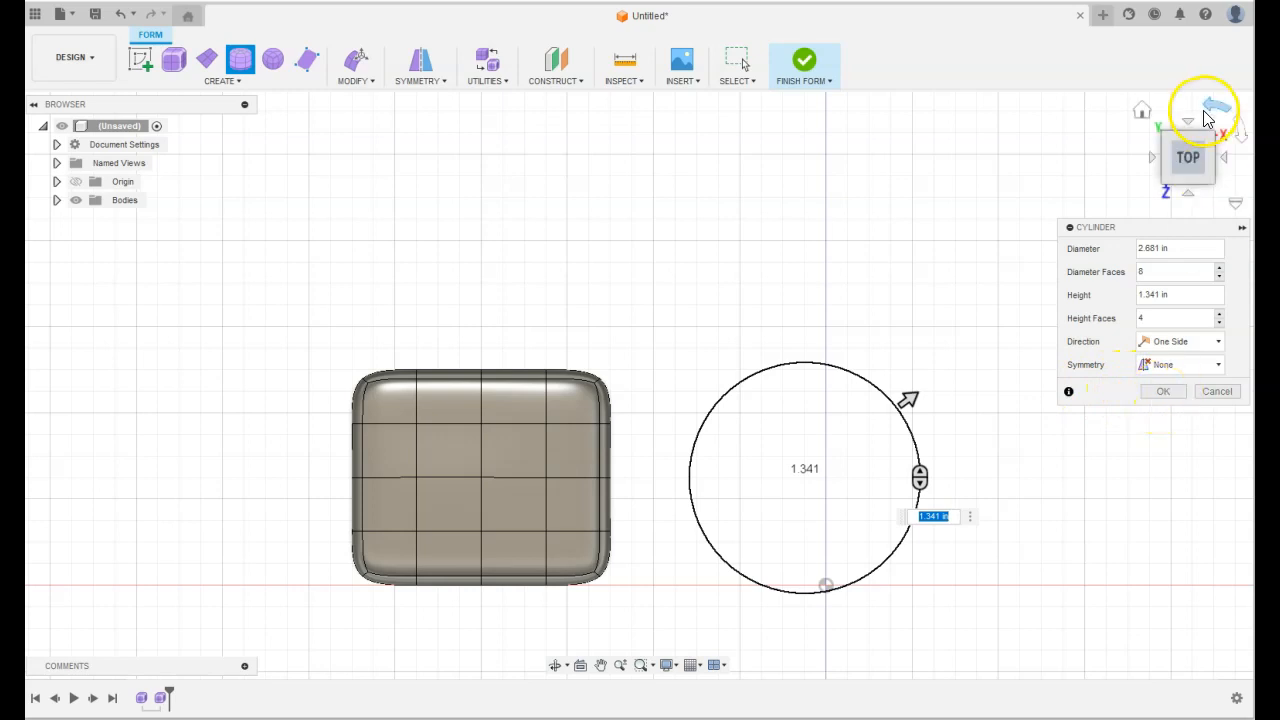
Make the cylinder 2.40 in high with 10 diameter faces and 5 height faces, and create it.
left_click(1152, 107)
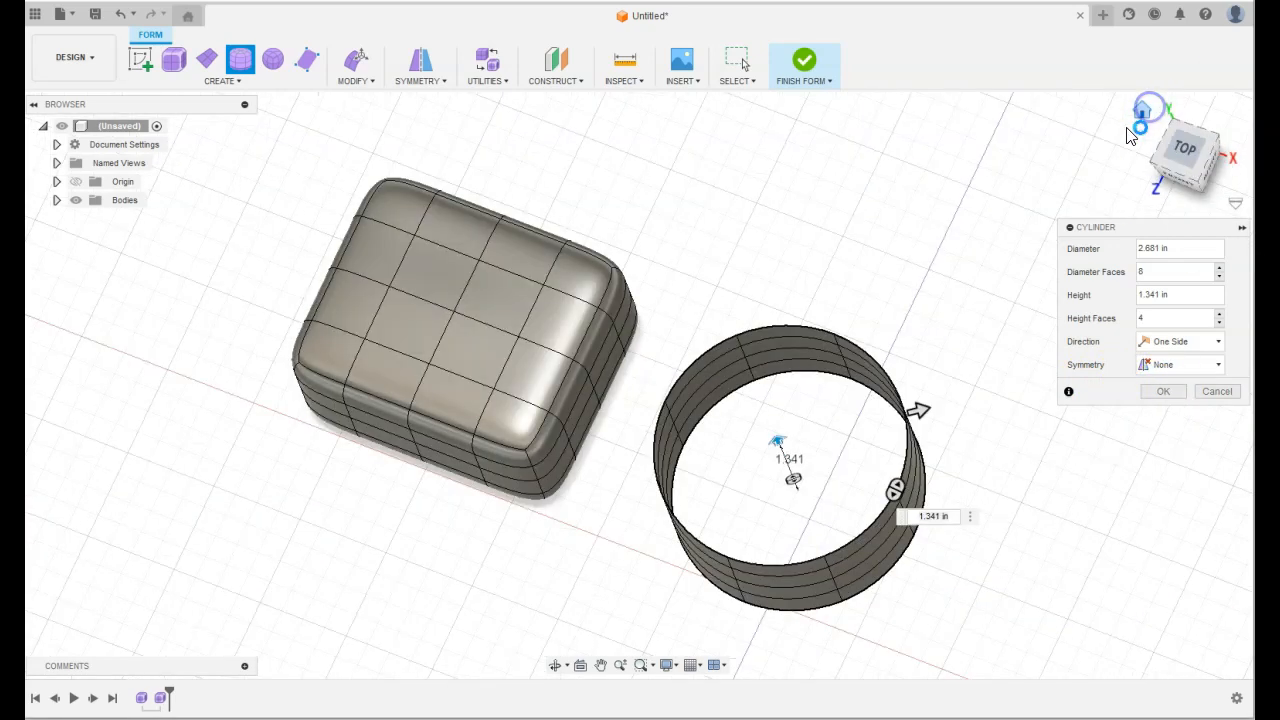
left_click_drag(768, 405, 771, 321)
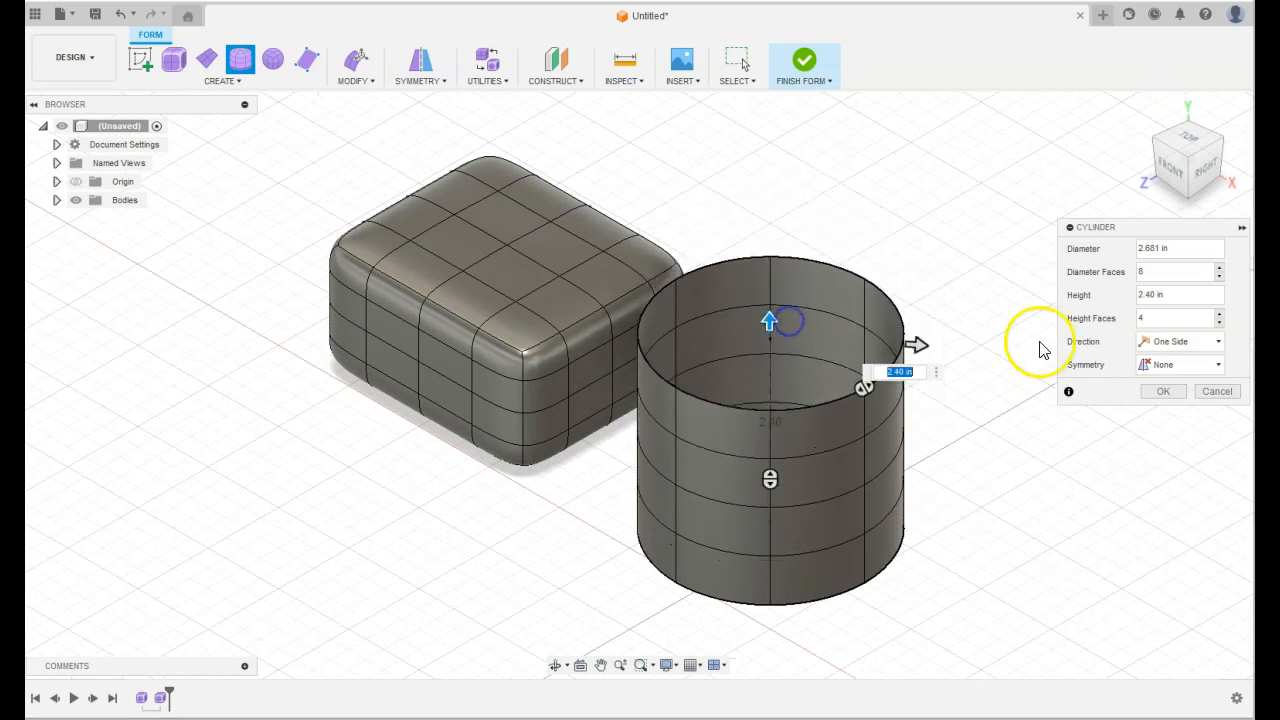
left_click(1219, 270)
left_click(1219, 269)
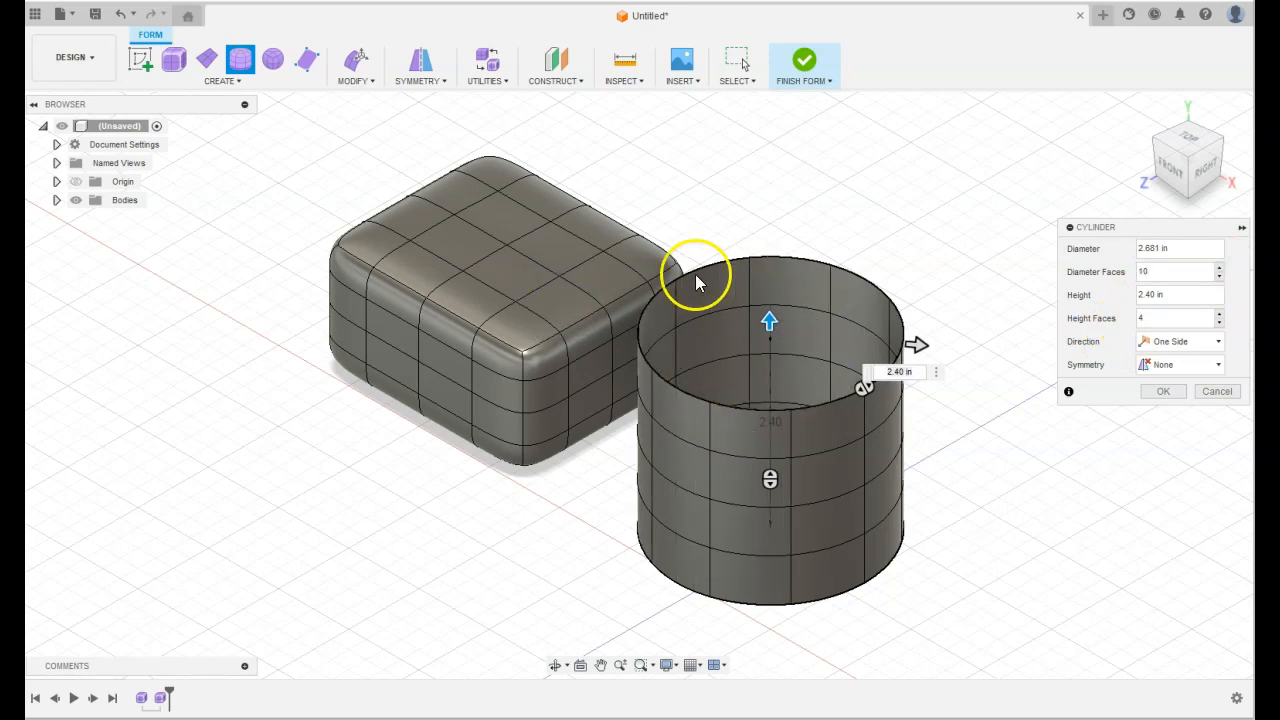
left_click(1220, 314)
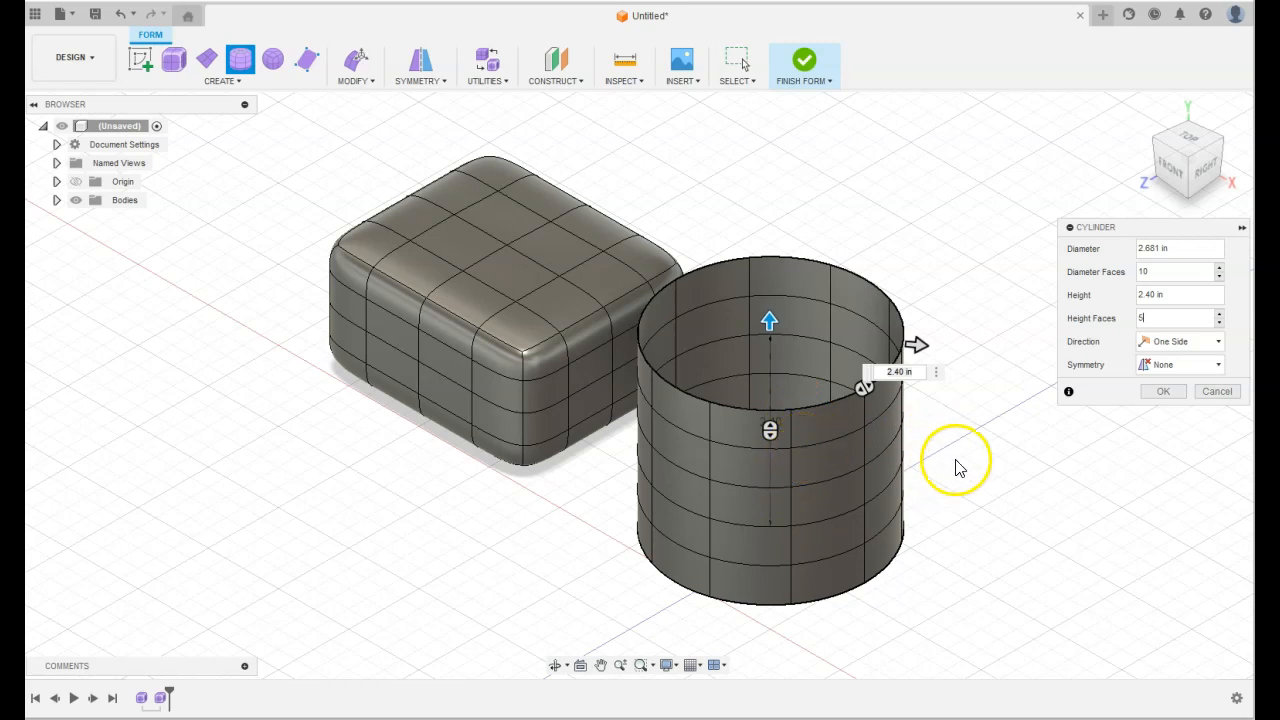
left_click(1175, 398)
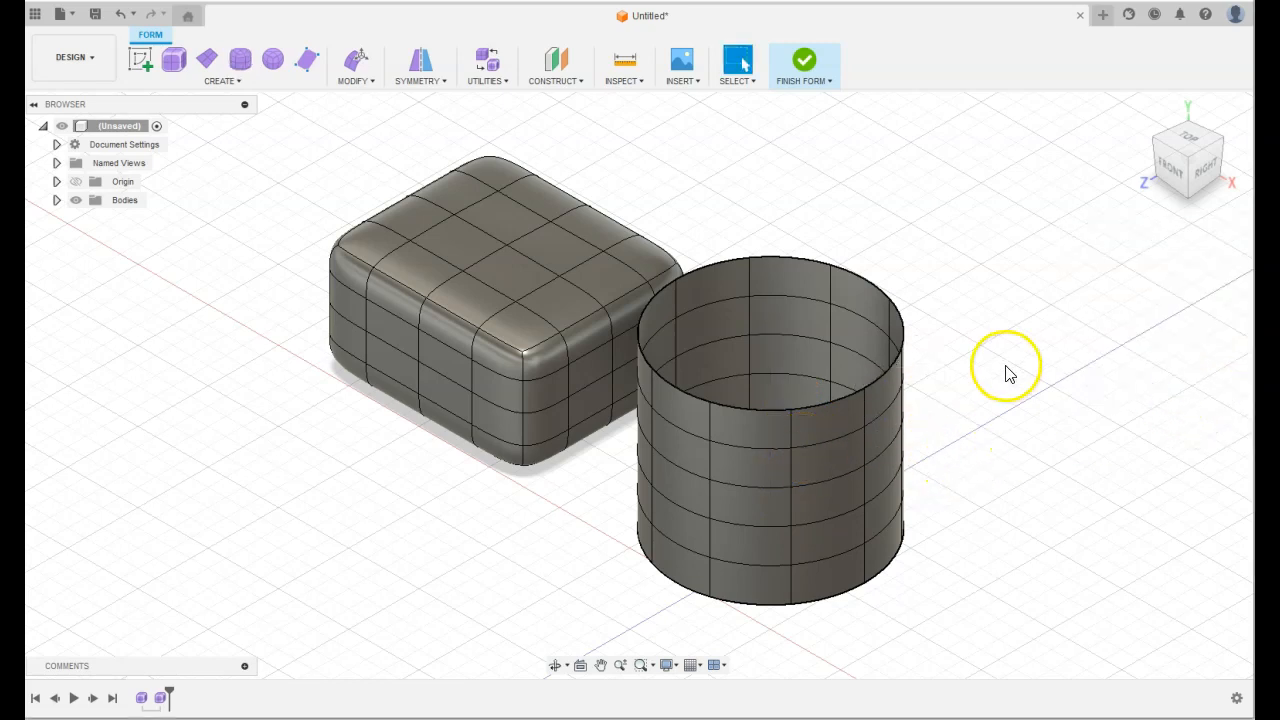
Place a T-Spline sphere on the ground plane beyond the cylinder and set its diameter to 2.60 in.
scroll(1006, 371, "up", 2)
scroll(1006, 371, "down", 4)
middle_click_drag(1006, 371, 800, 343)
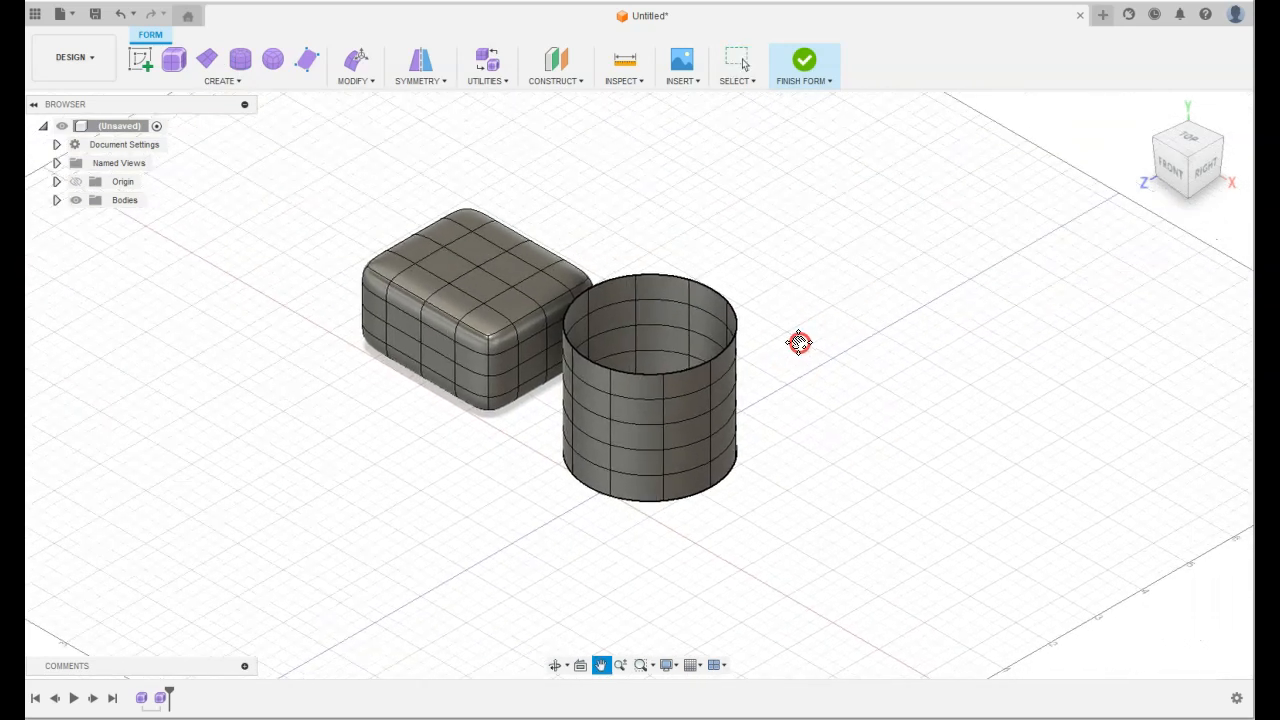
left_click(200, 81)
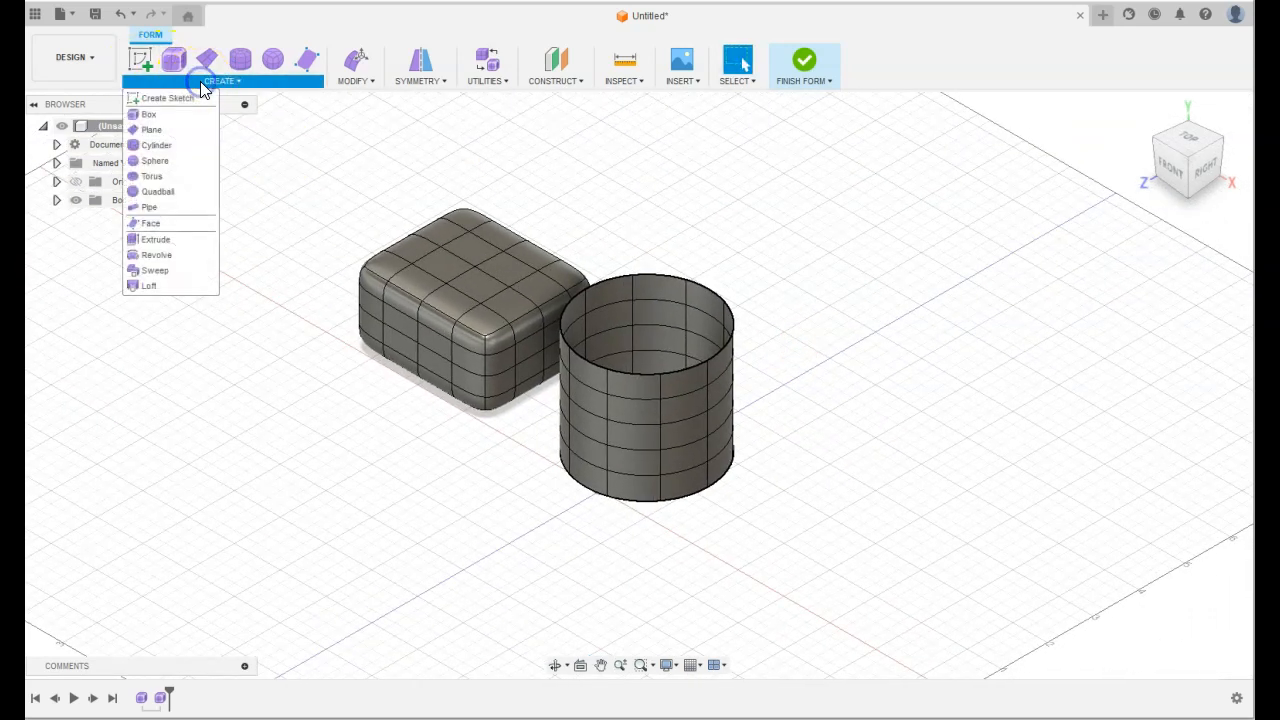
left_click(193, 163)
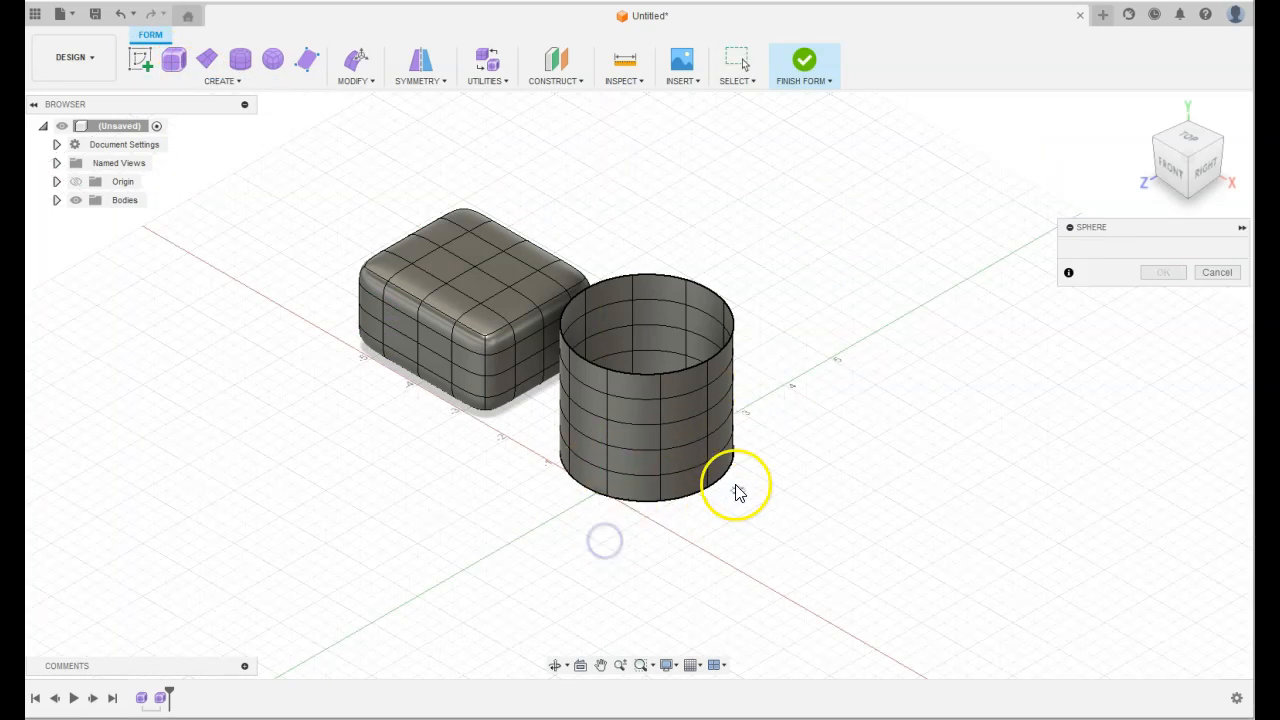
left_click(1181, 143)
left_click(952, 412)
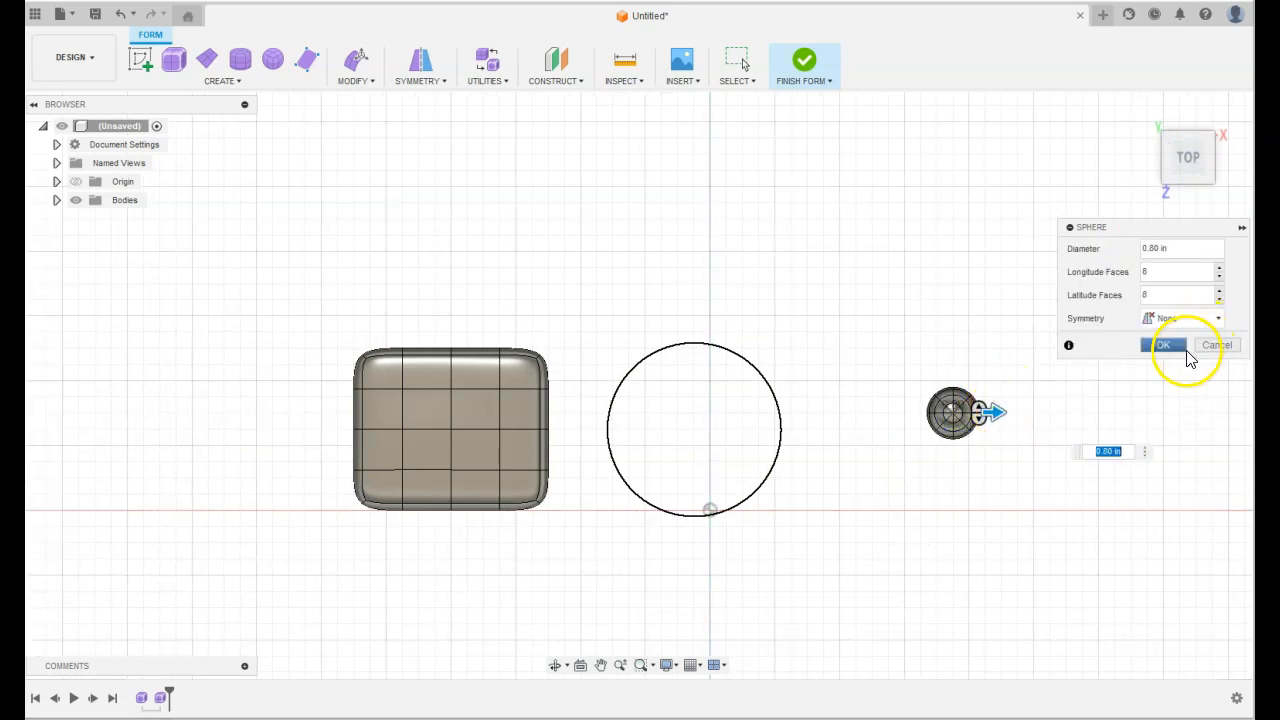
left_click(1142, 112)
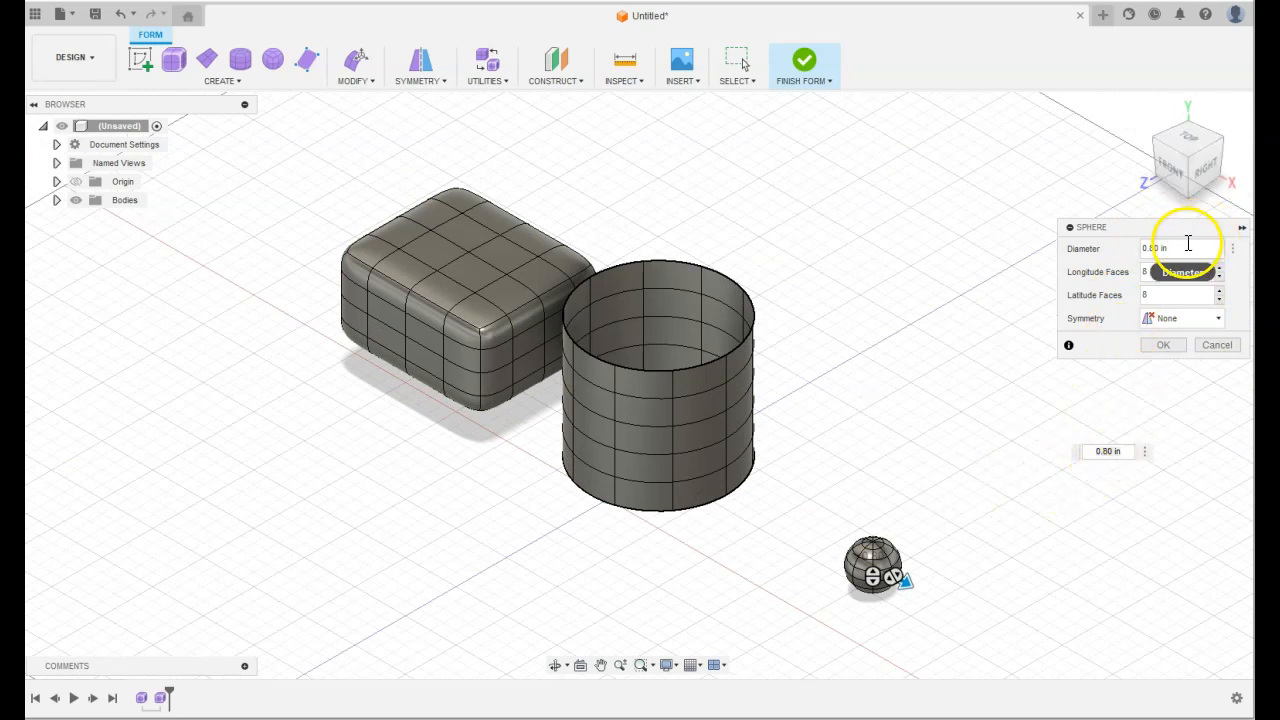
left_click_drag(903, 580, 940, 606)
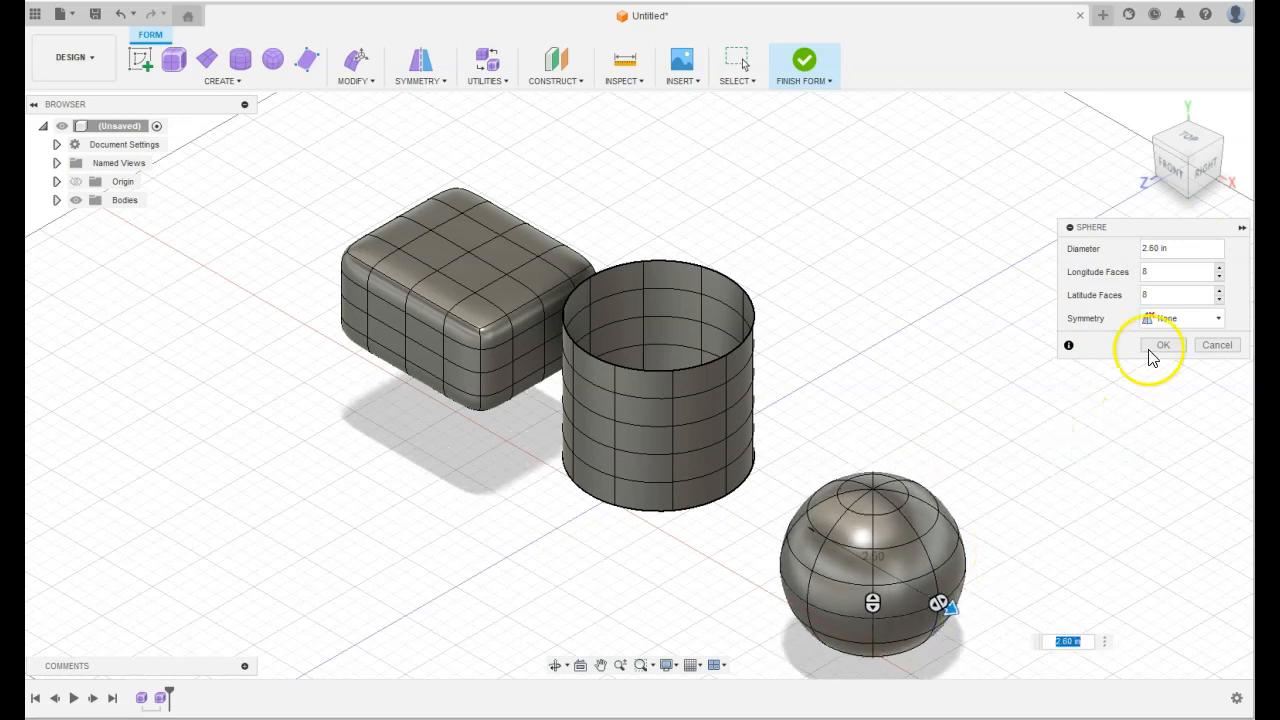
Divide the sphere into 10 longitude faces and 9 latitude faces, and create it without symmetry.
left_click(1217, 271)
left_click(1219, 267)
left_click(1219, 293)
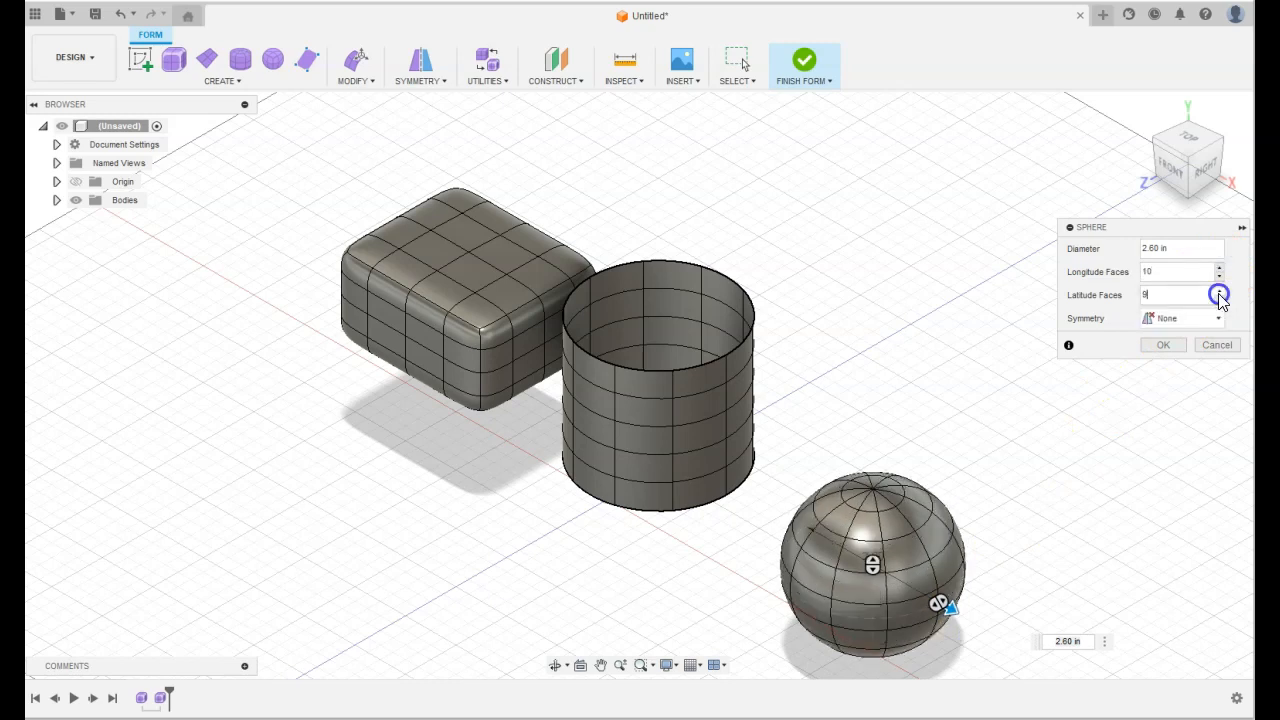
left_click(1165, 347)
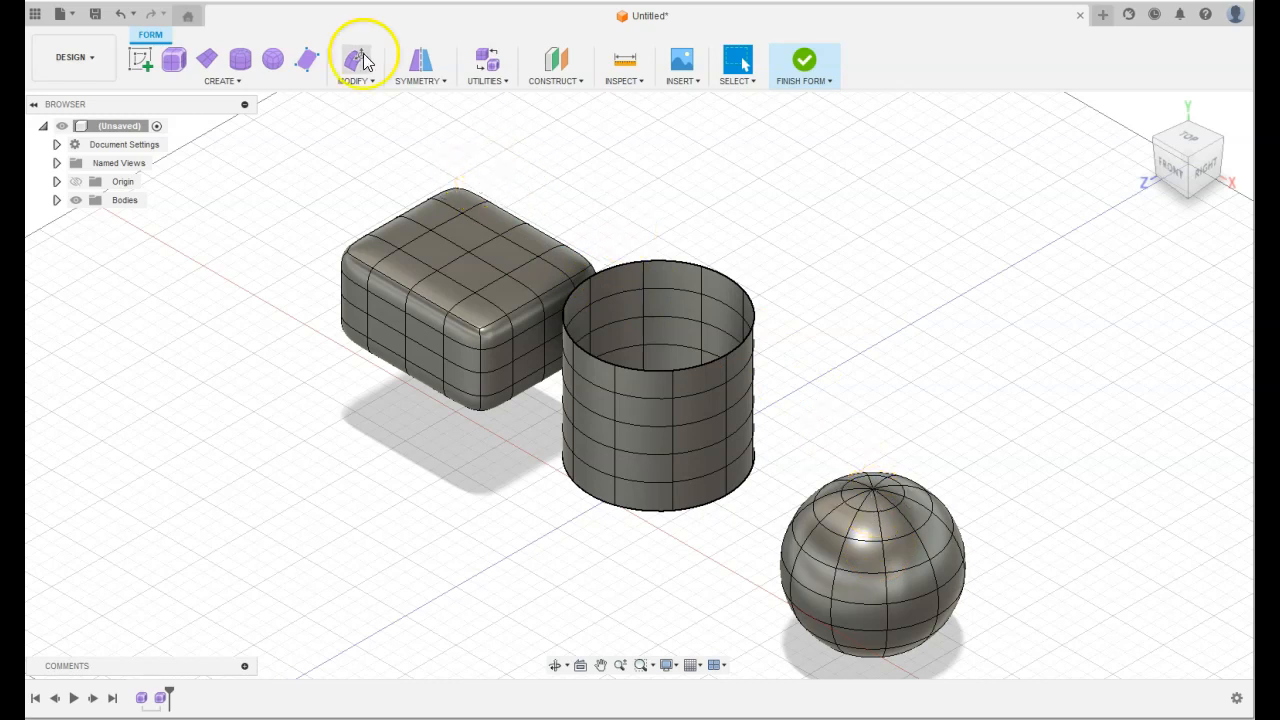
Draw a T-Spline torus, about 2.64 in in diameter, on the ground plane behind the cylinder and sphere.
left_click(247, 83)
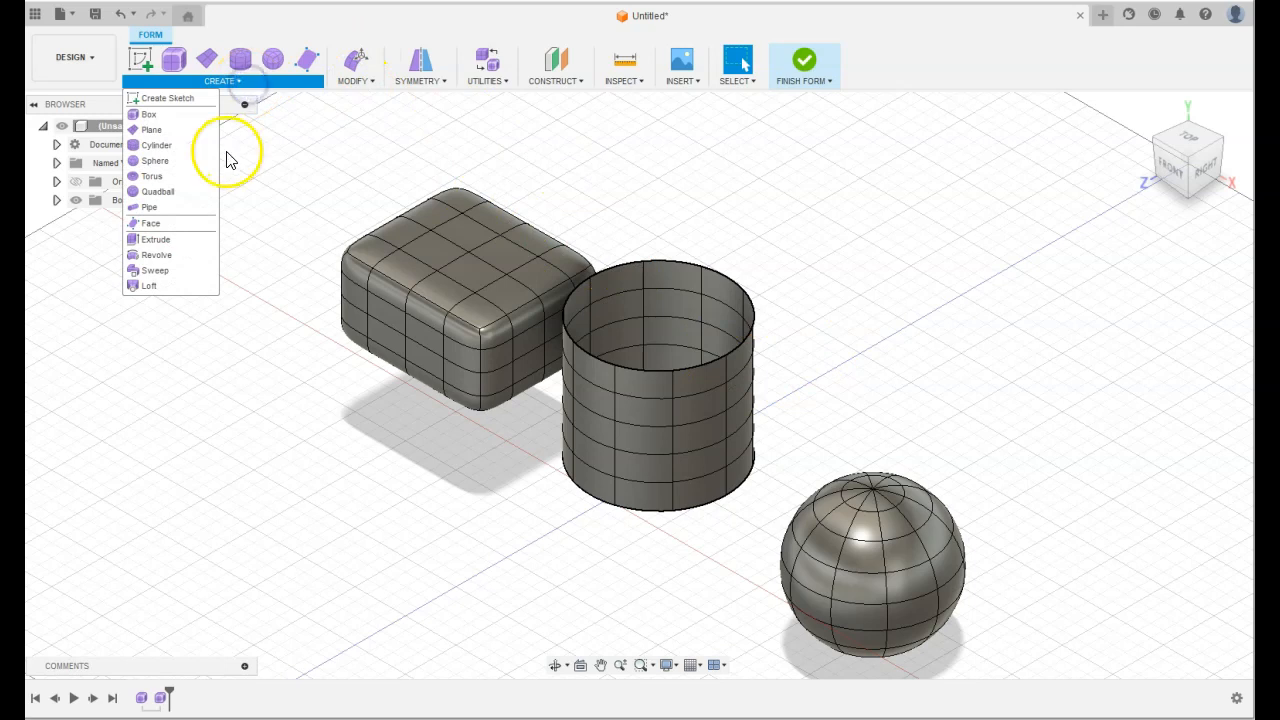
left_click(176, 179)
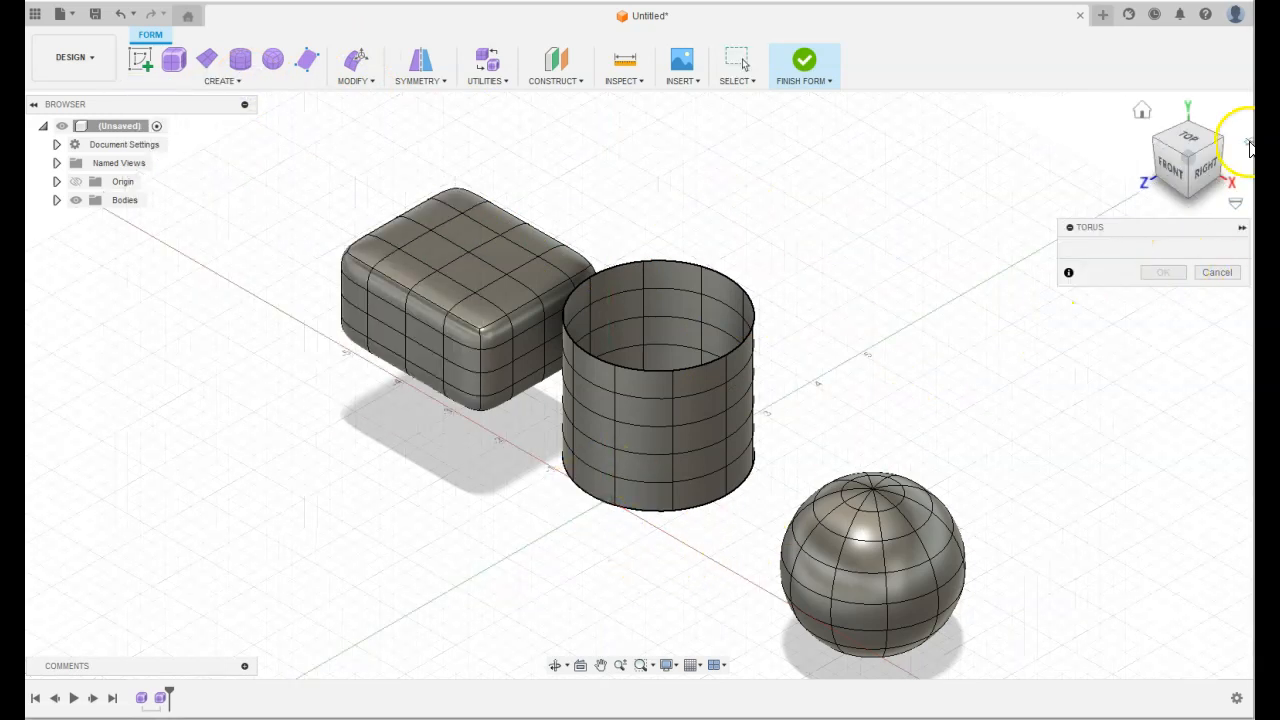
left_click(1196, 140)
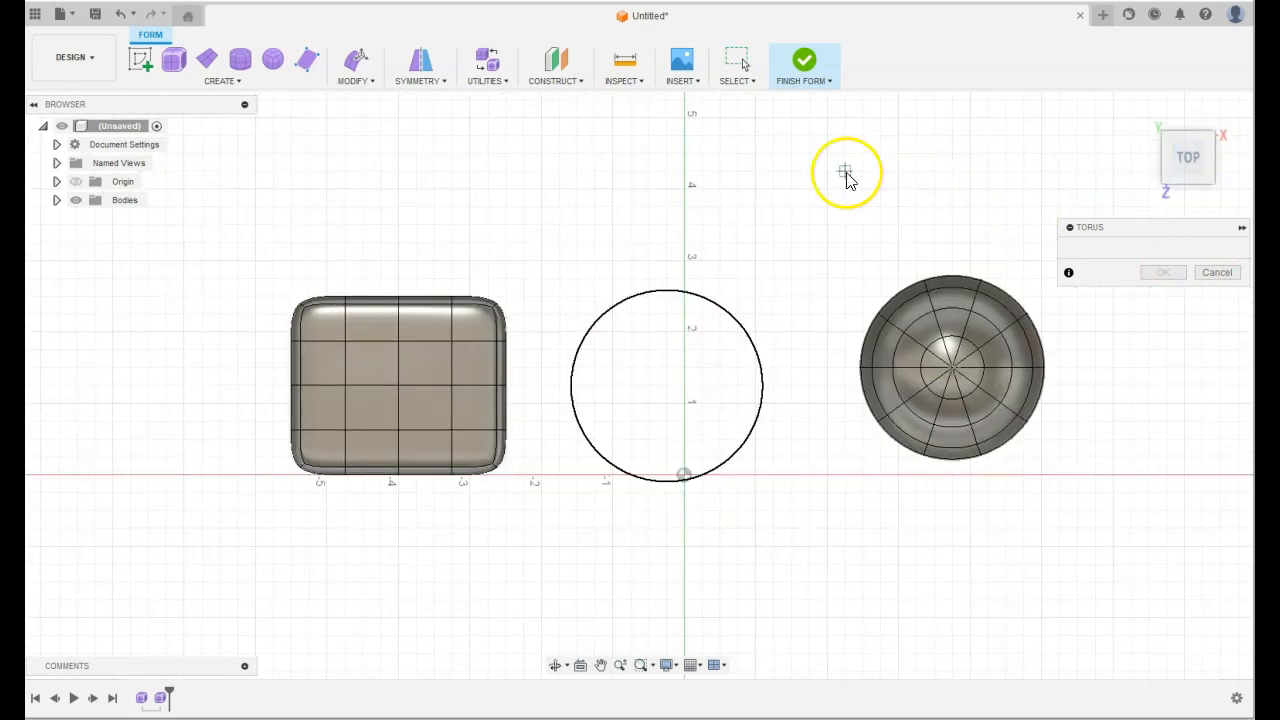
left_click(810, 175)
left_click(903, 147)
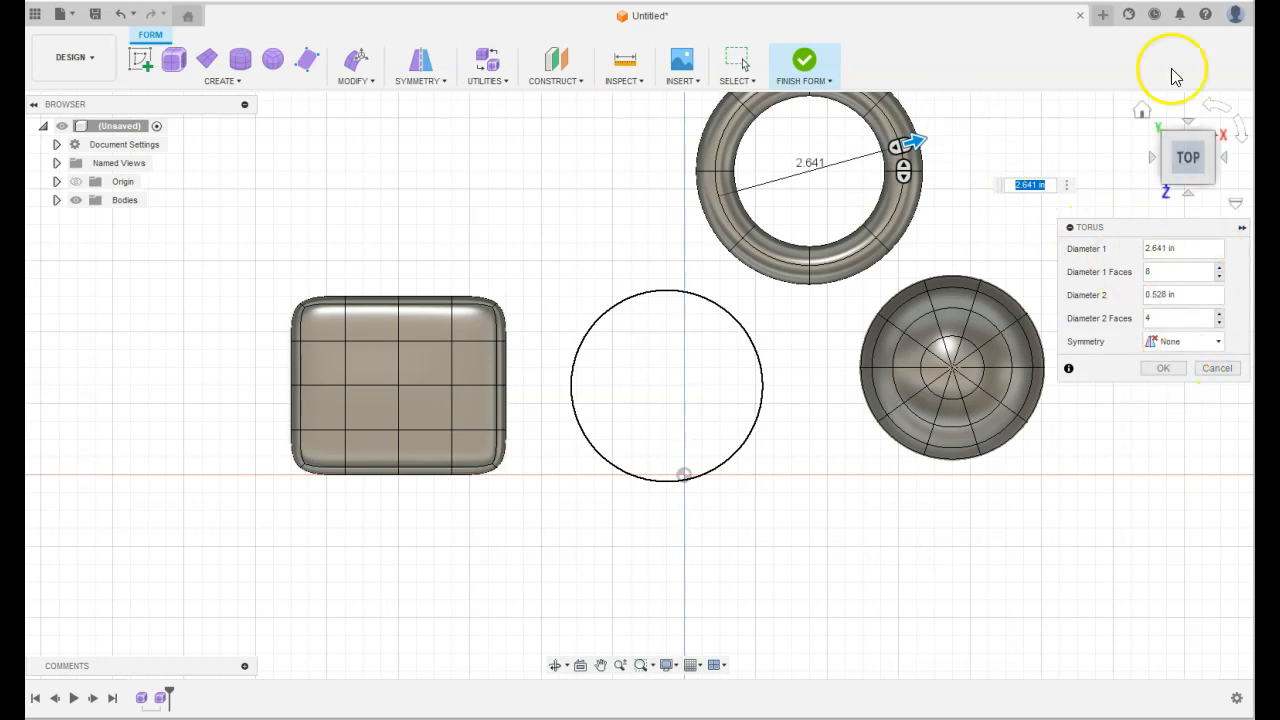
Set the torus's main diameter to 3.00 in and its tube diameter to 1.00 in, and create it.
left_click(1148, 111)
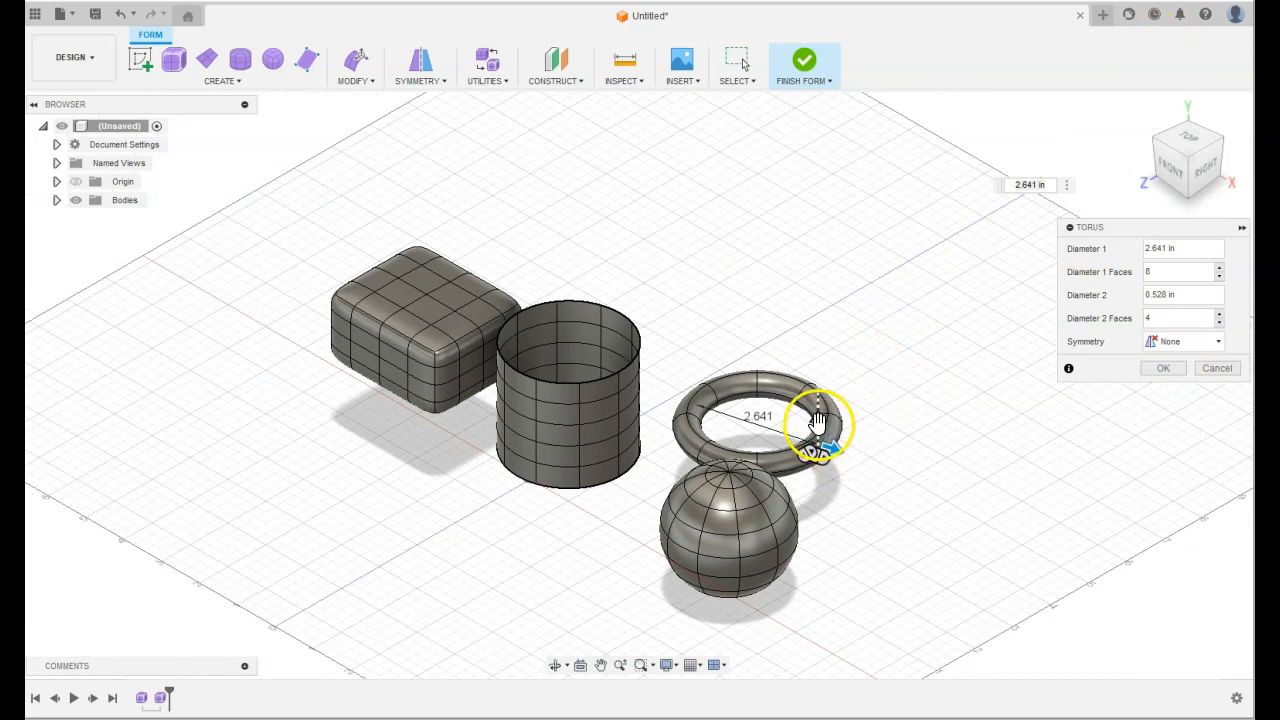
left_click_drag(819, 423, 818, 412)
mouse_move(826, 458)
left_mouse_down()
mouse_move(863, 458)
mouse_move(829, 455)
left_mouse_up()
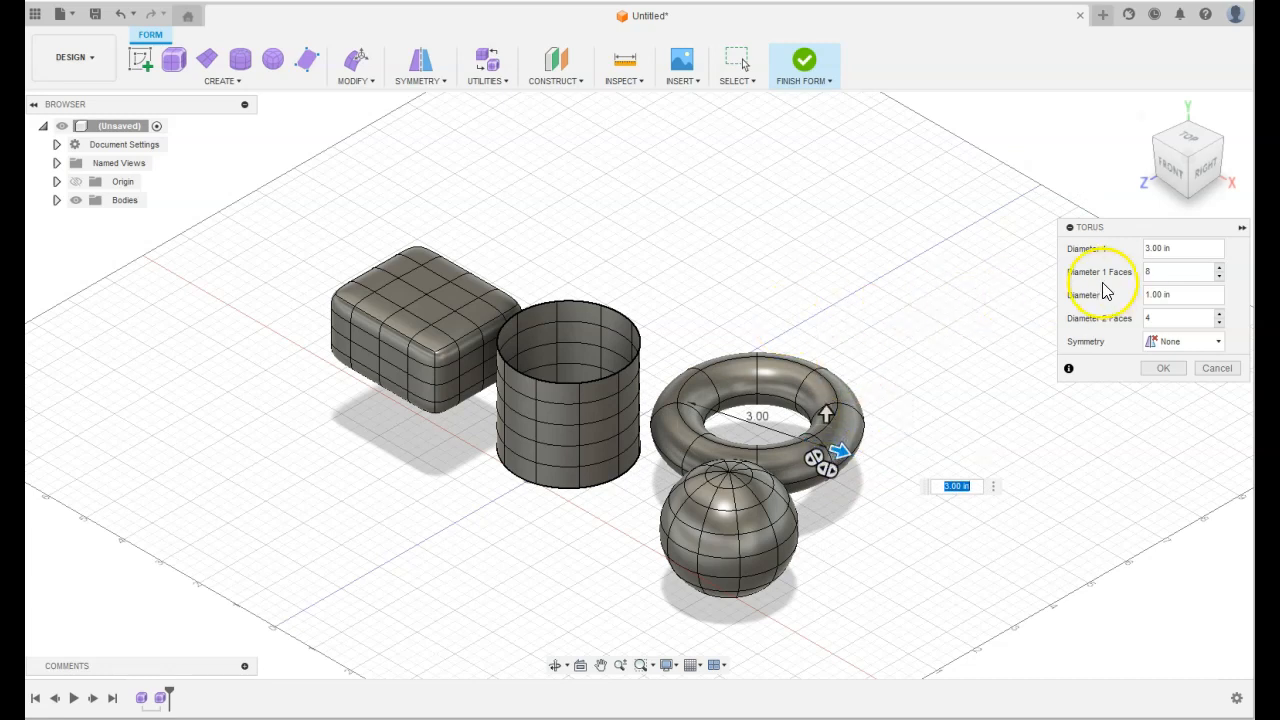
left_click(1163, 368)
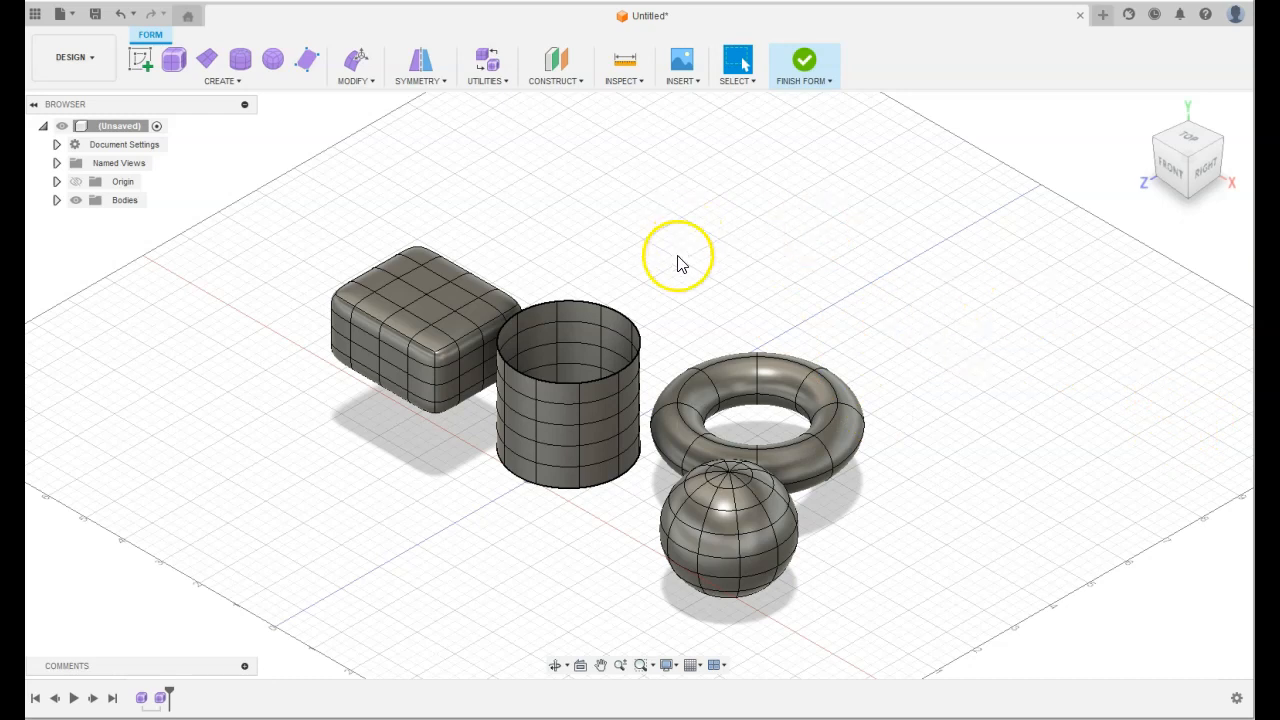
Use Edit Form to try moving a face at the back of the torus's upper side vertically.
left_click(786, 385)
left_click(786, 314)
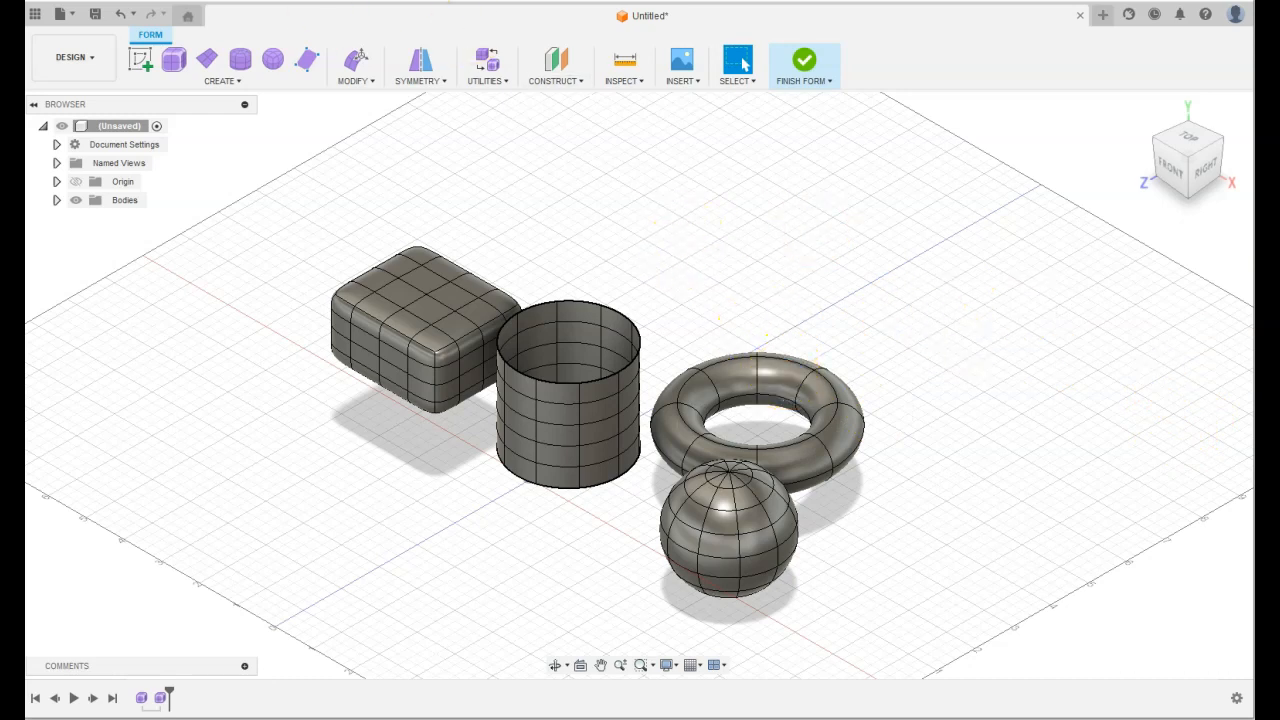
left_click(354, 76)
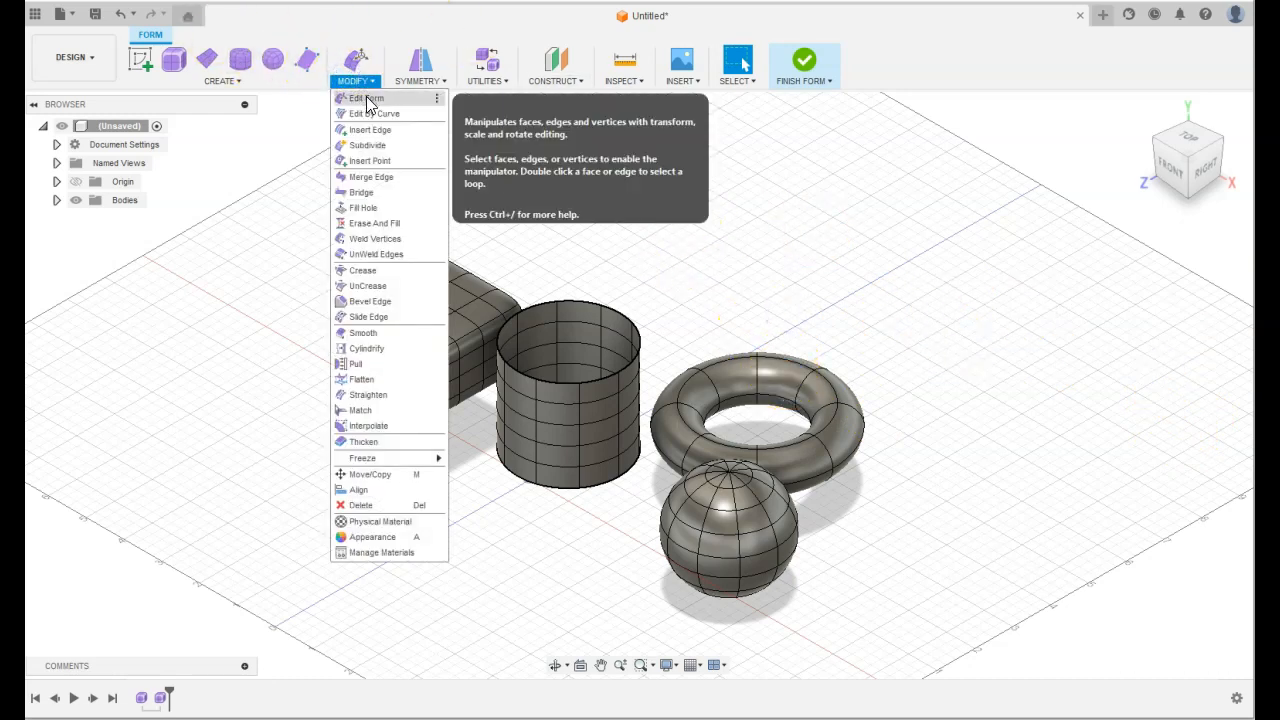
left_click(366, 97)
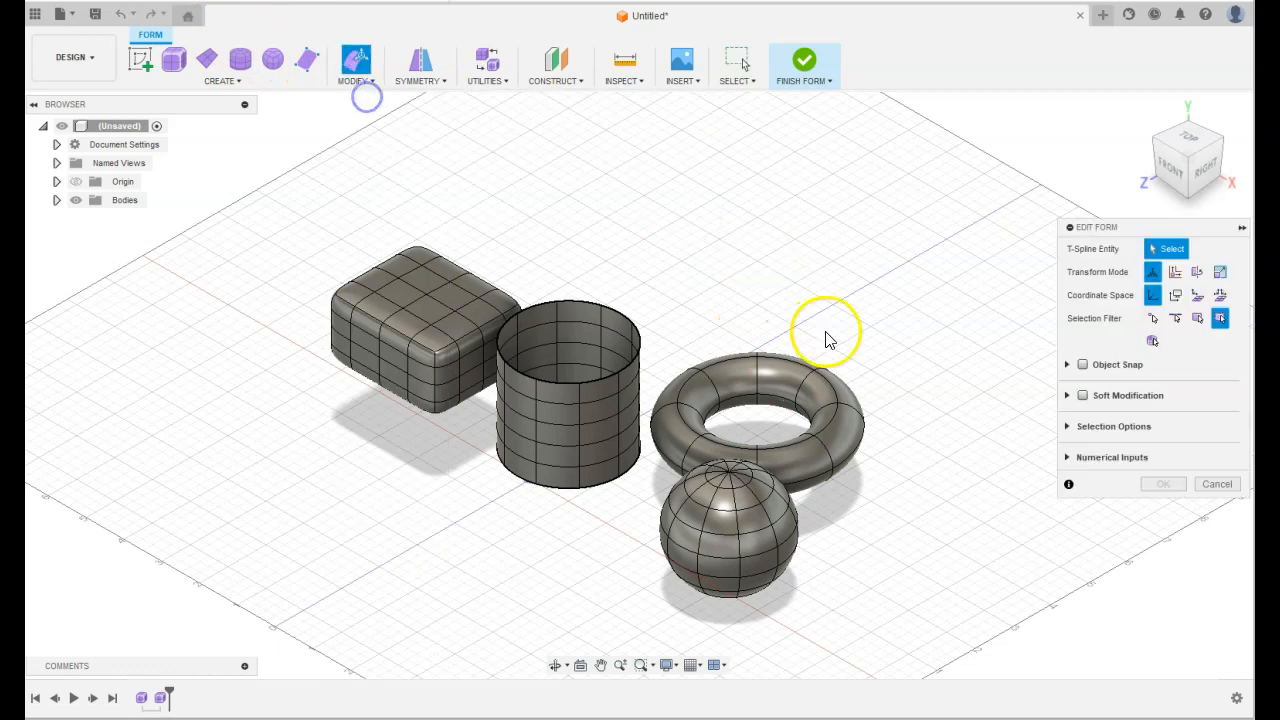
left_click(737, 382)
mouse_move(734, 350)
left_mouse_down()
mouse_move(737, 303)
mouse_move(739, 347)
left_mouse_up()
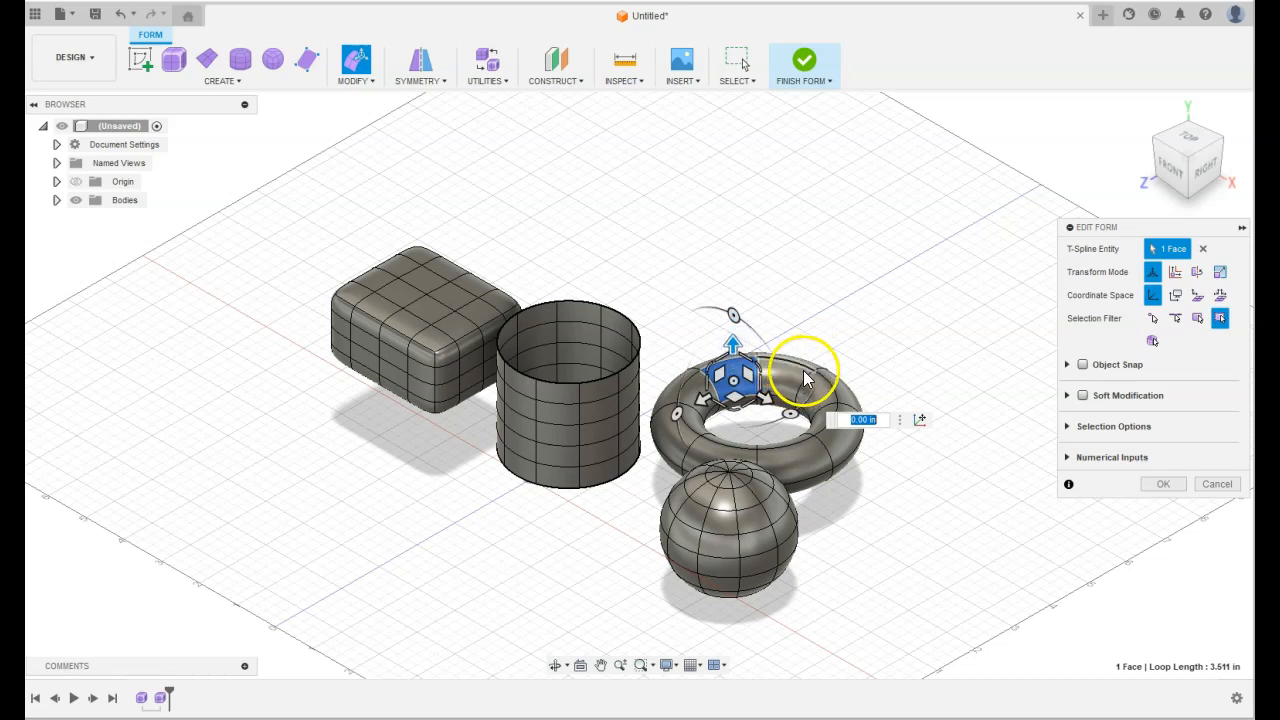
Try scaling a rear upper edge of the torus by 0.938 and an upper vertex near the sphere by 0.913.
left_click(818, 362)
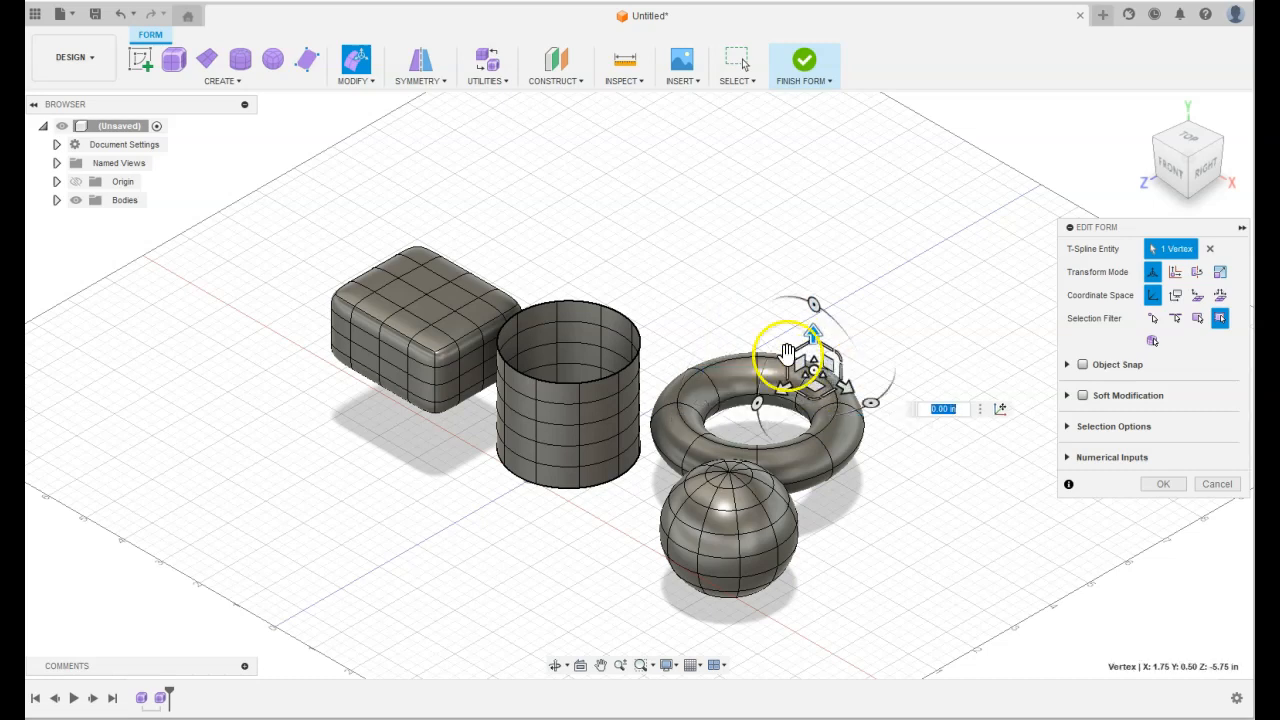
left_click(781, 366)
left_click_drag(783, 356, 789, 338)
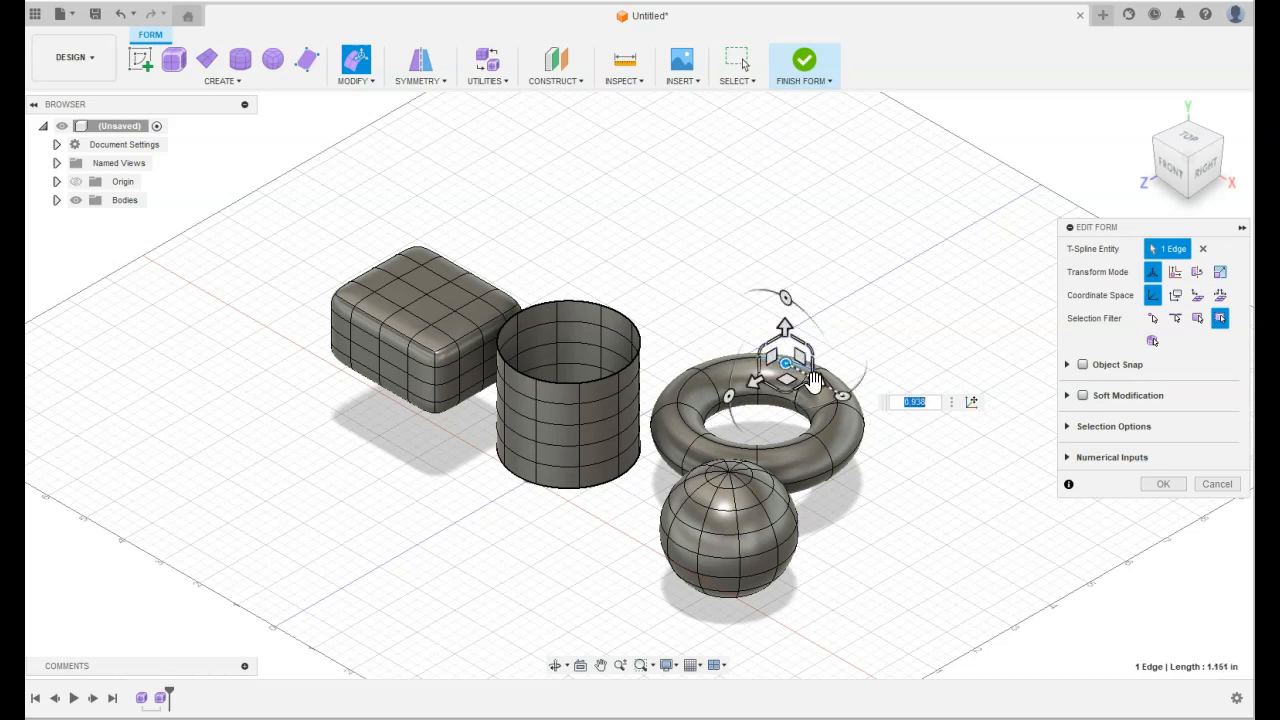
left_click(814, 440)
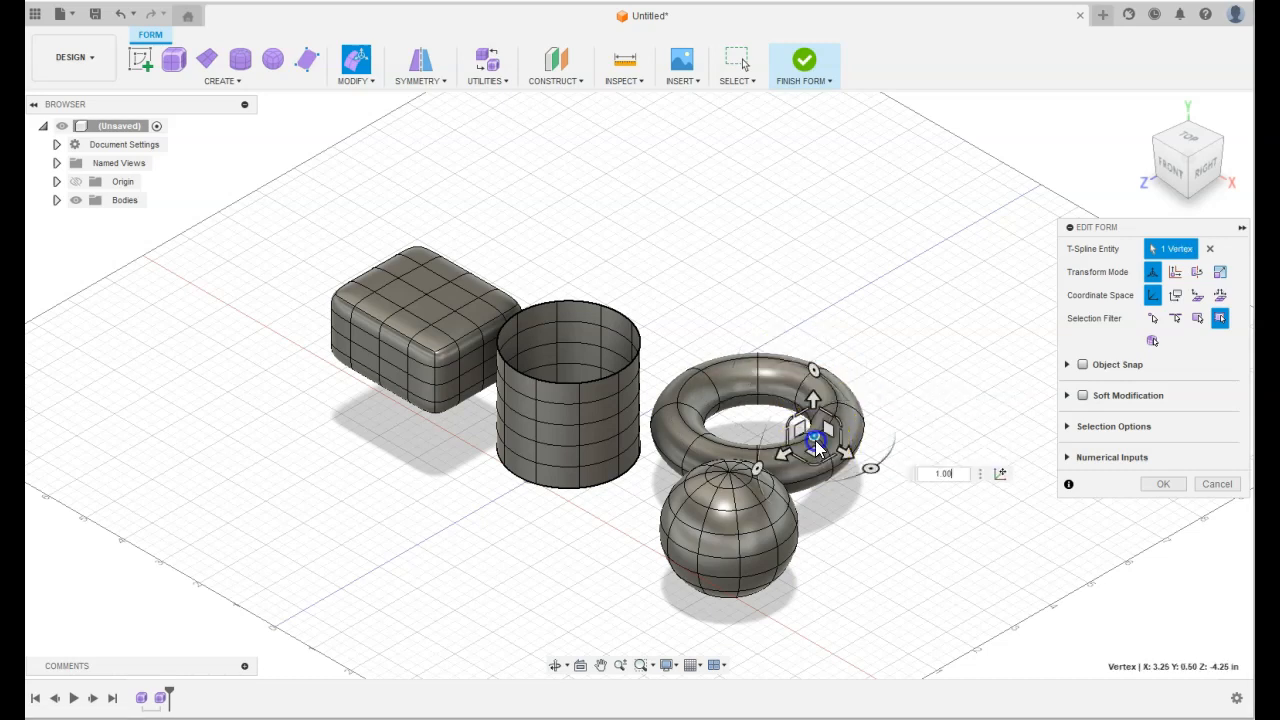
left_click_drag(816, 430, 813, 432)
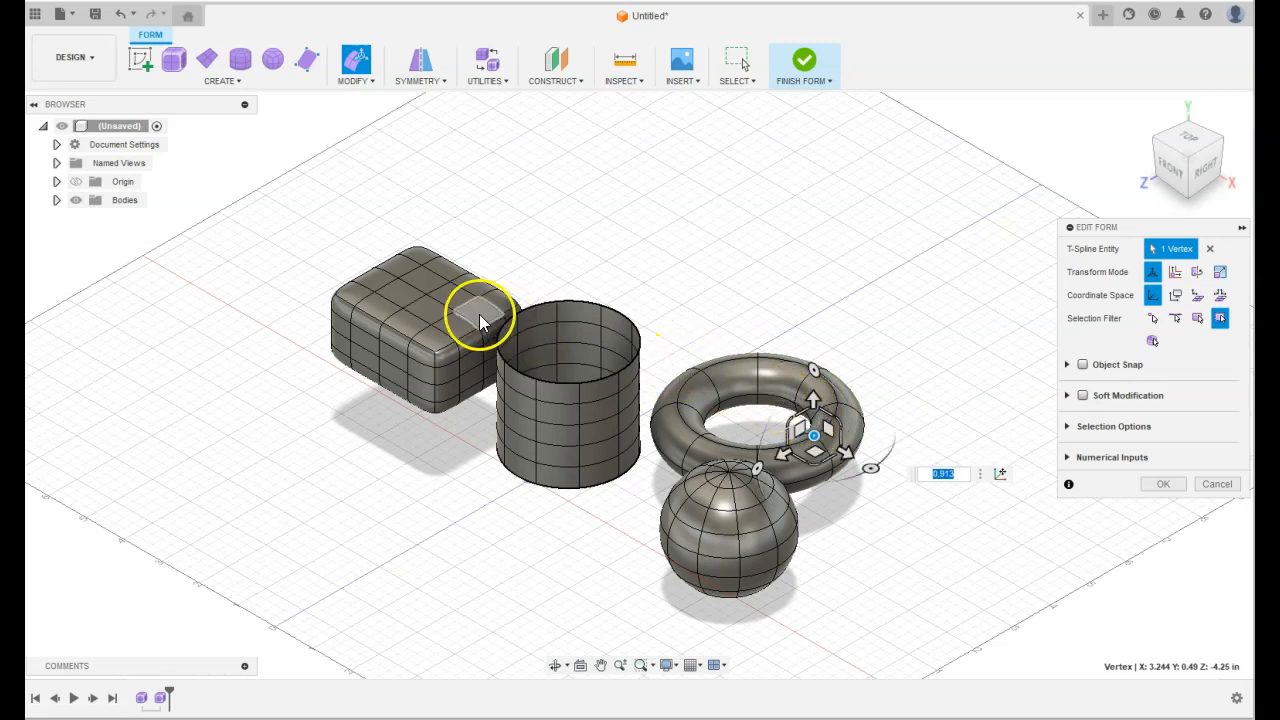
Try moving the four central top faces of the box vertically as one selection, and leave Edit Form.
left_click(429, 305)
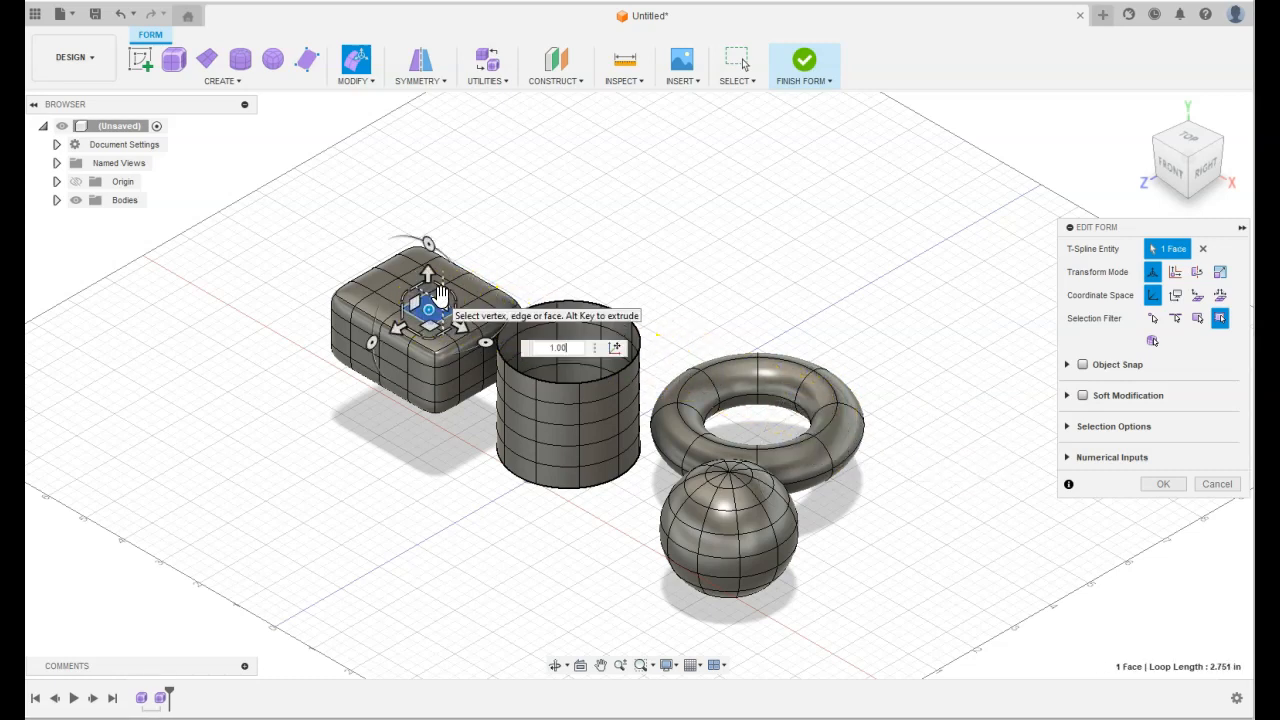
left_click(452, 295, "shift")
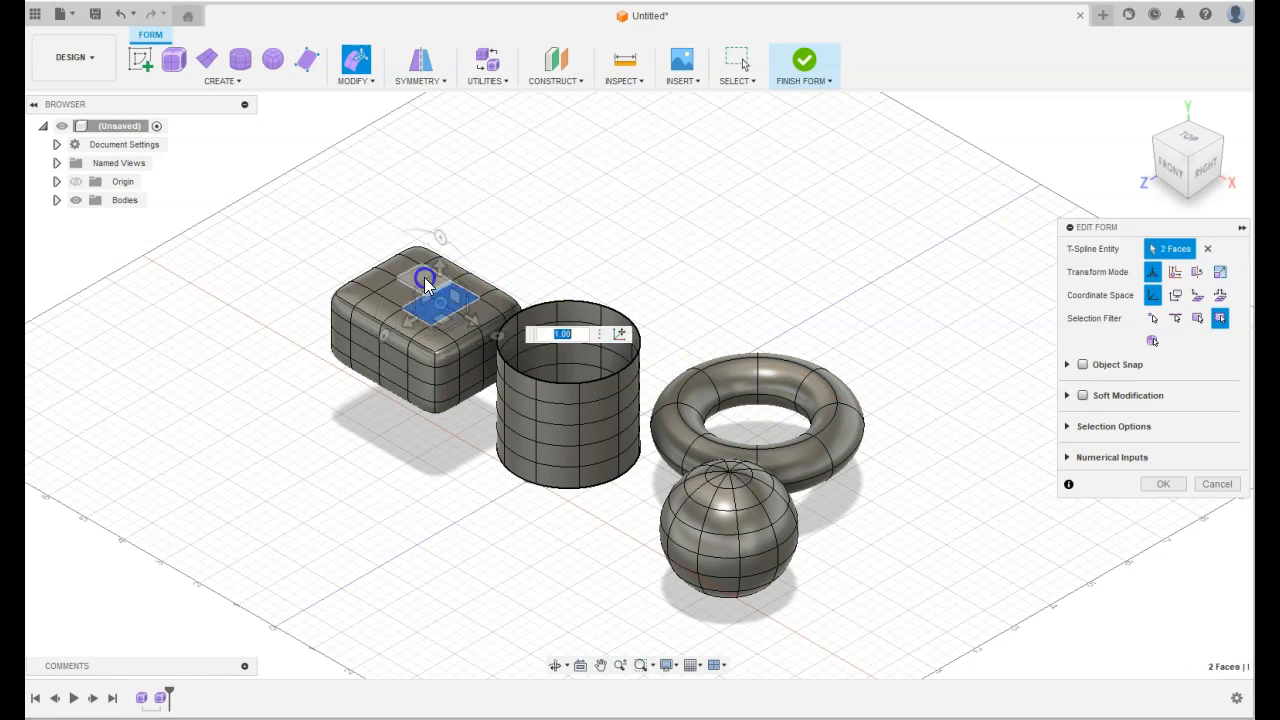
left_click(425, 302, "shift")
mouse_move(431, 280)
left_mouse_down()
mouse_move(443, 212)
mouse_move(445, 266)
left_mouse_up()
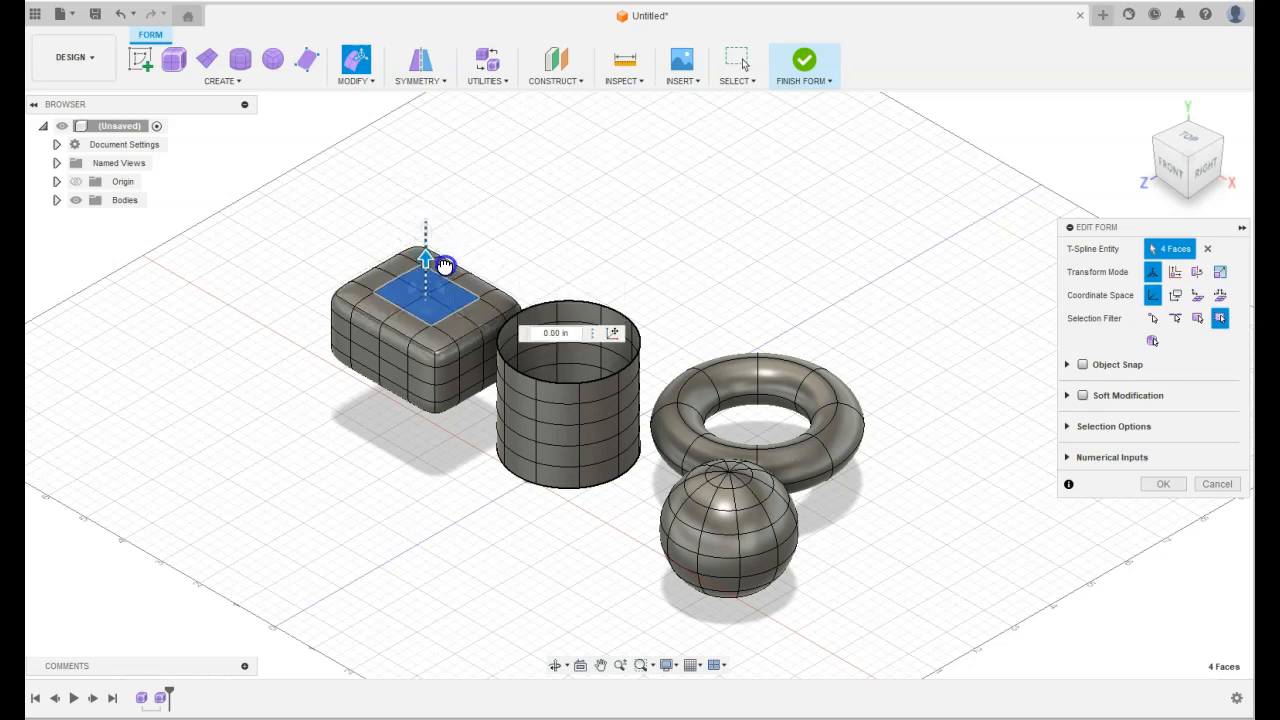
left_click(678, 240)
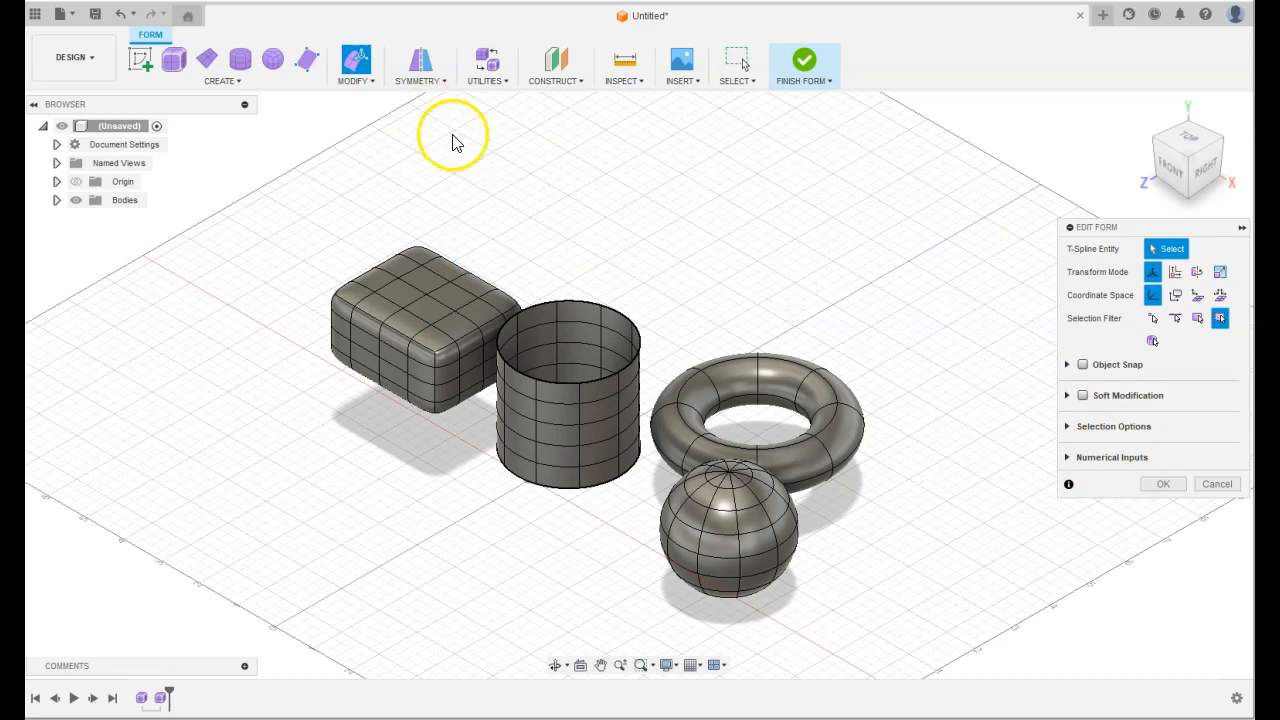
left_click(224, 84)
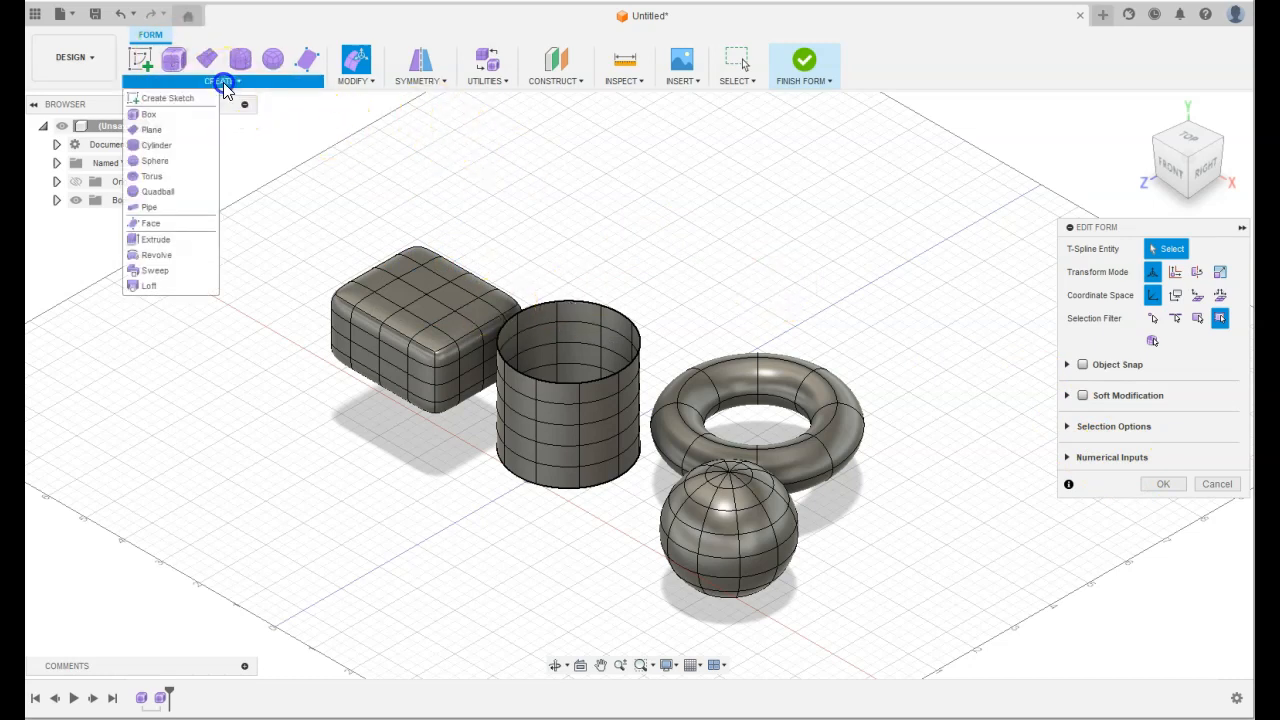
left_click(164, 163)
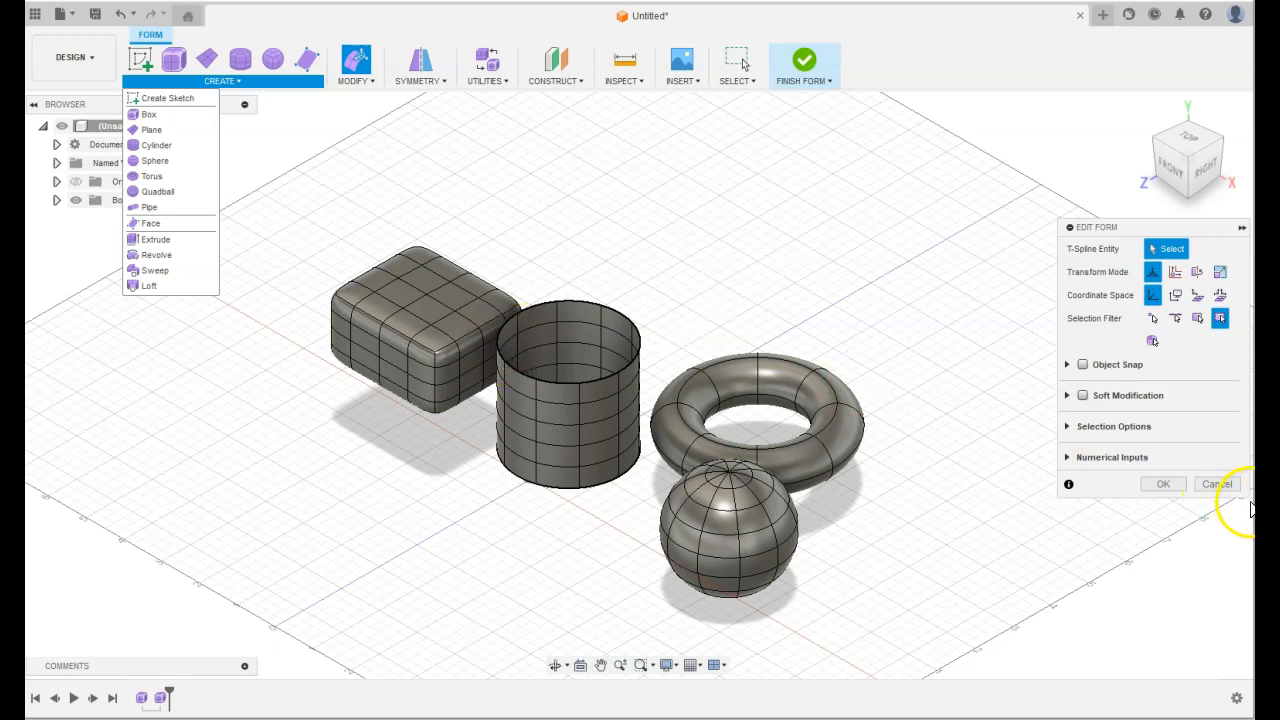
left_click(1187, 486)
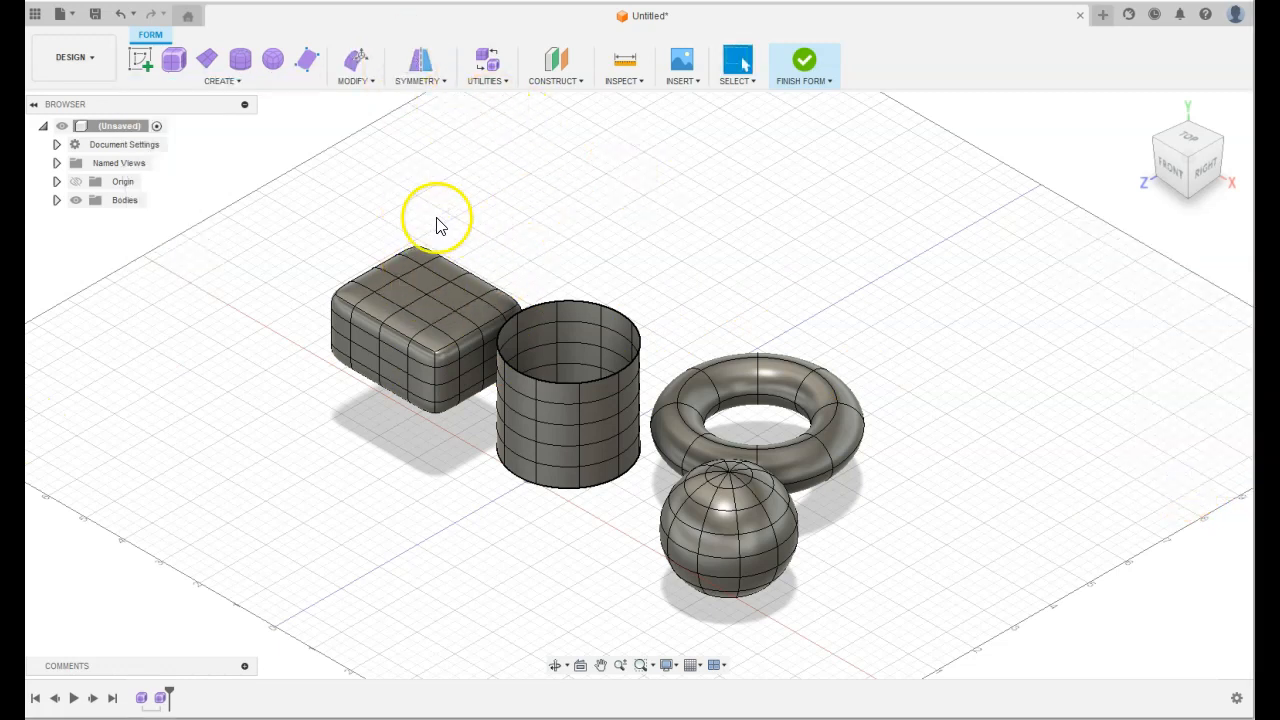
scroll(408, 277, "down", 2)
scroll(408, 277, "up", 5)
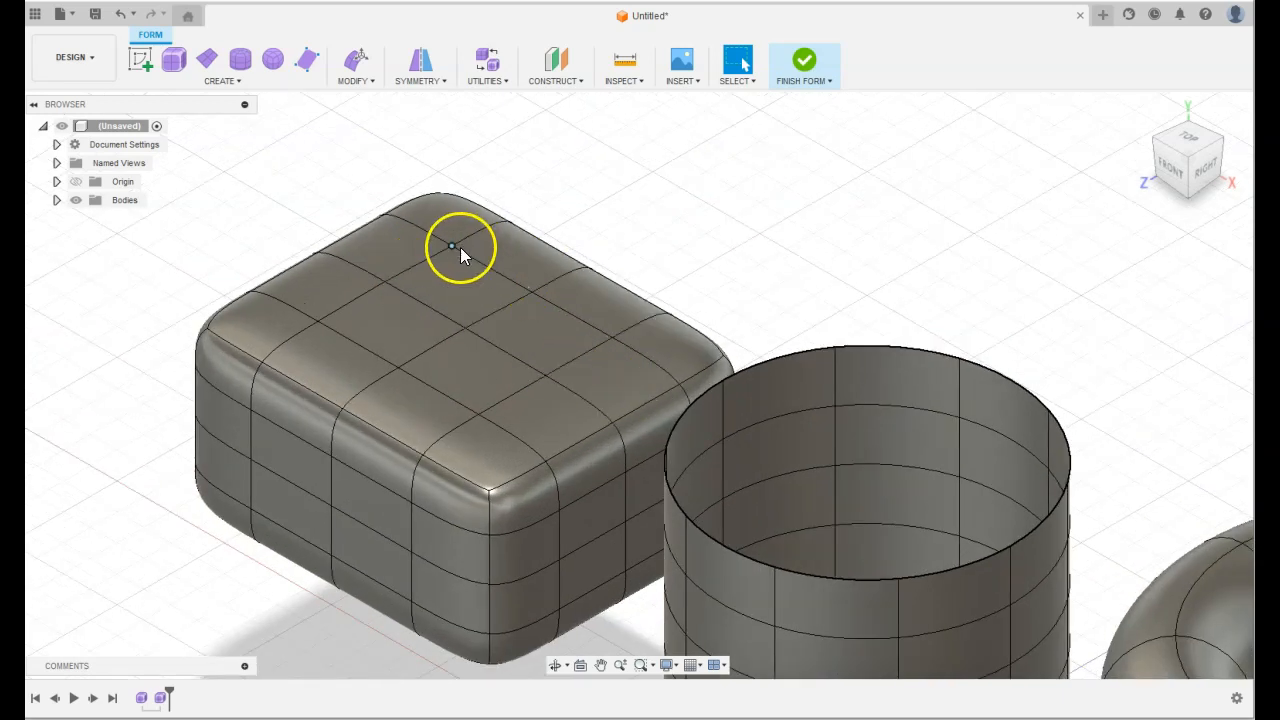
left_click(360, 70)
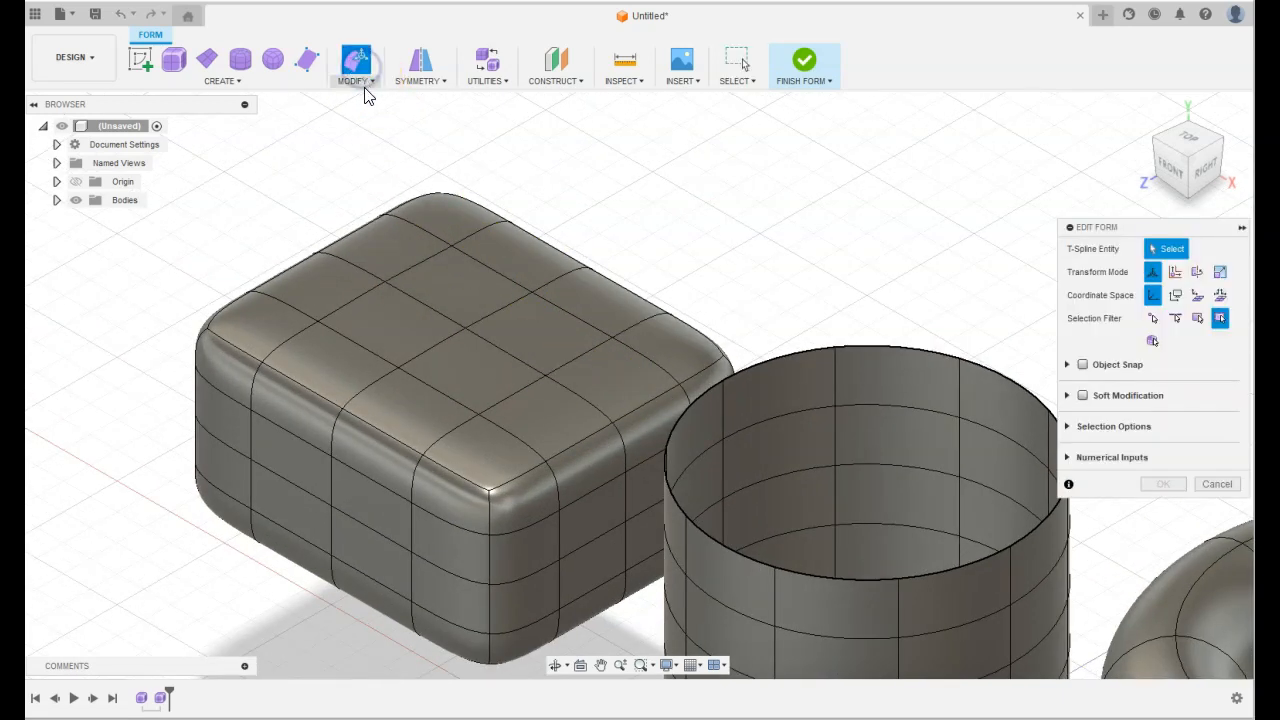
left_click(1216, 484)
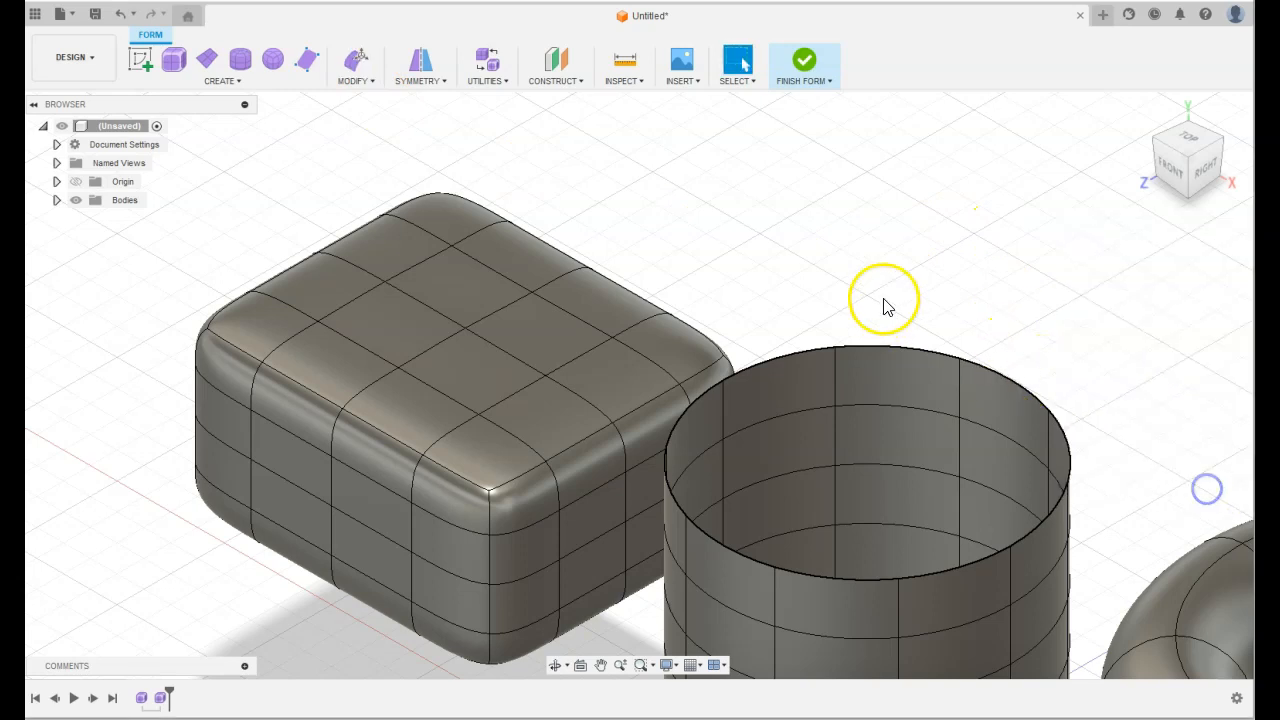
Start Edit Form and select single edges, a face and complete edge loops around the box, one after another.
left_click(340, 82)
left_click(350, 98)
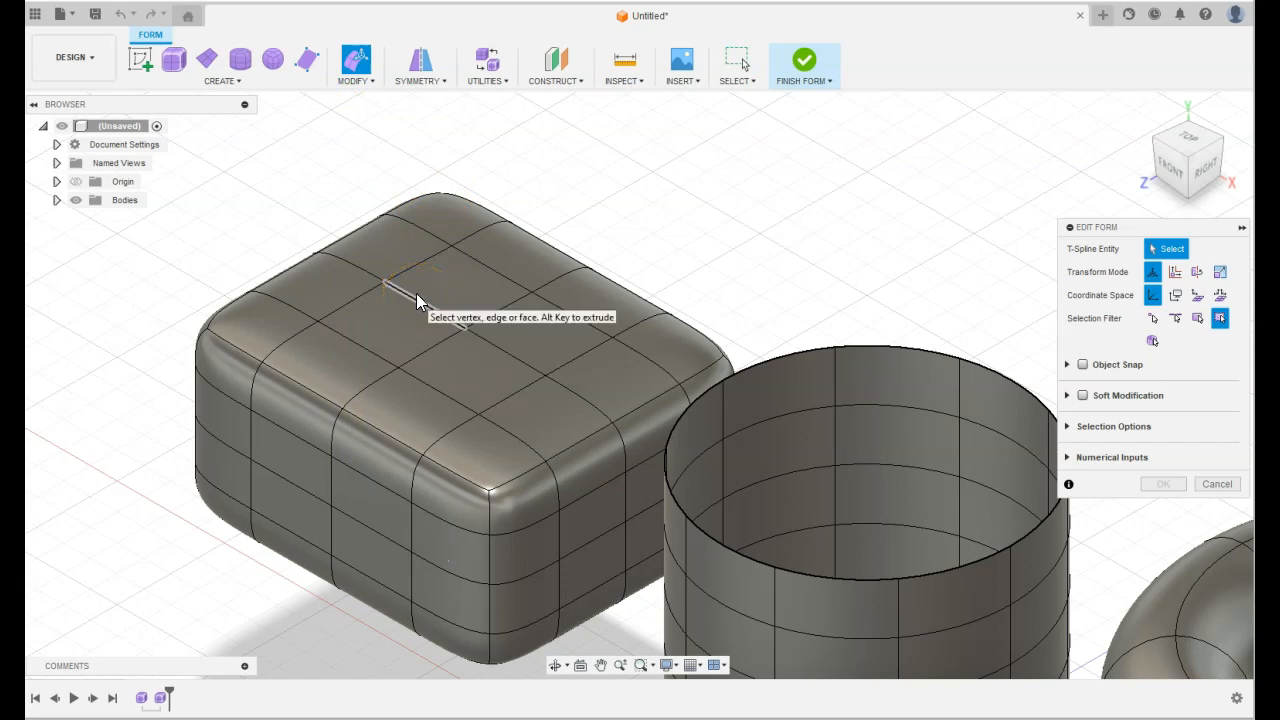
left_click(417, 266)
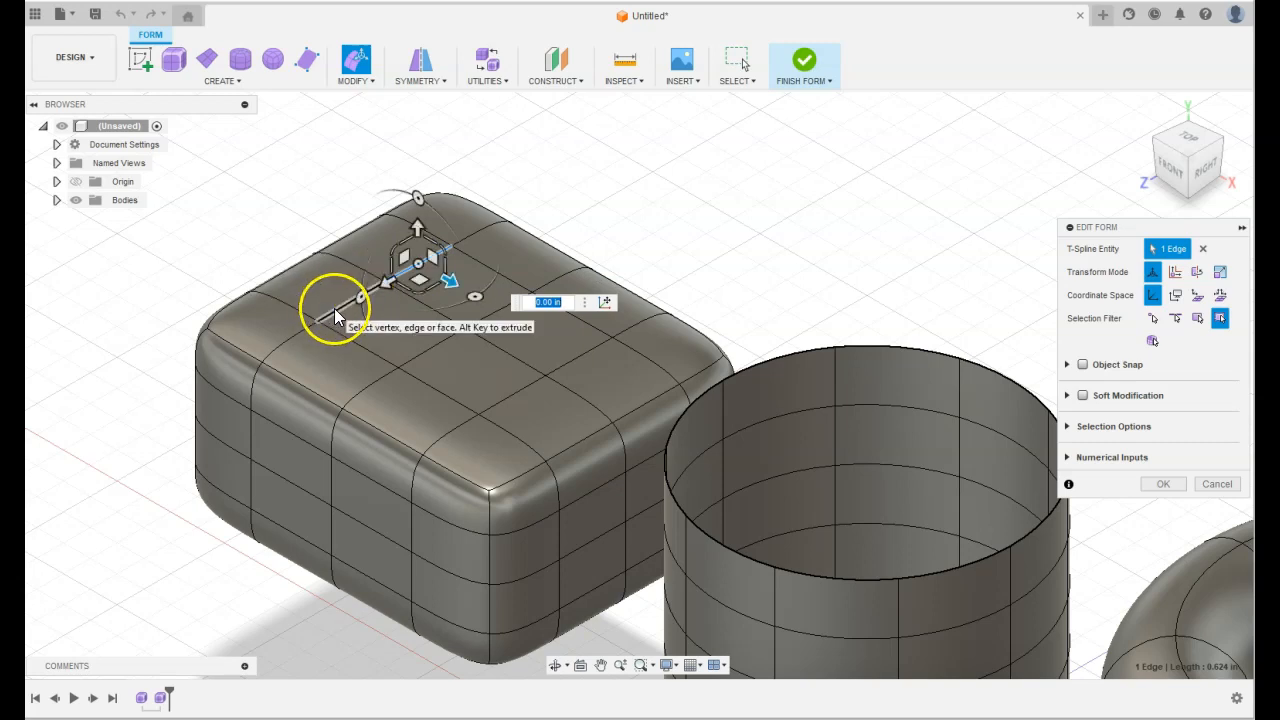
double_click(431, 348)
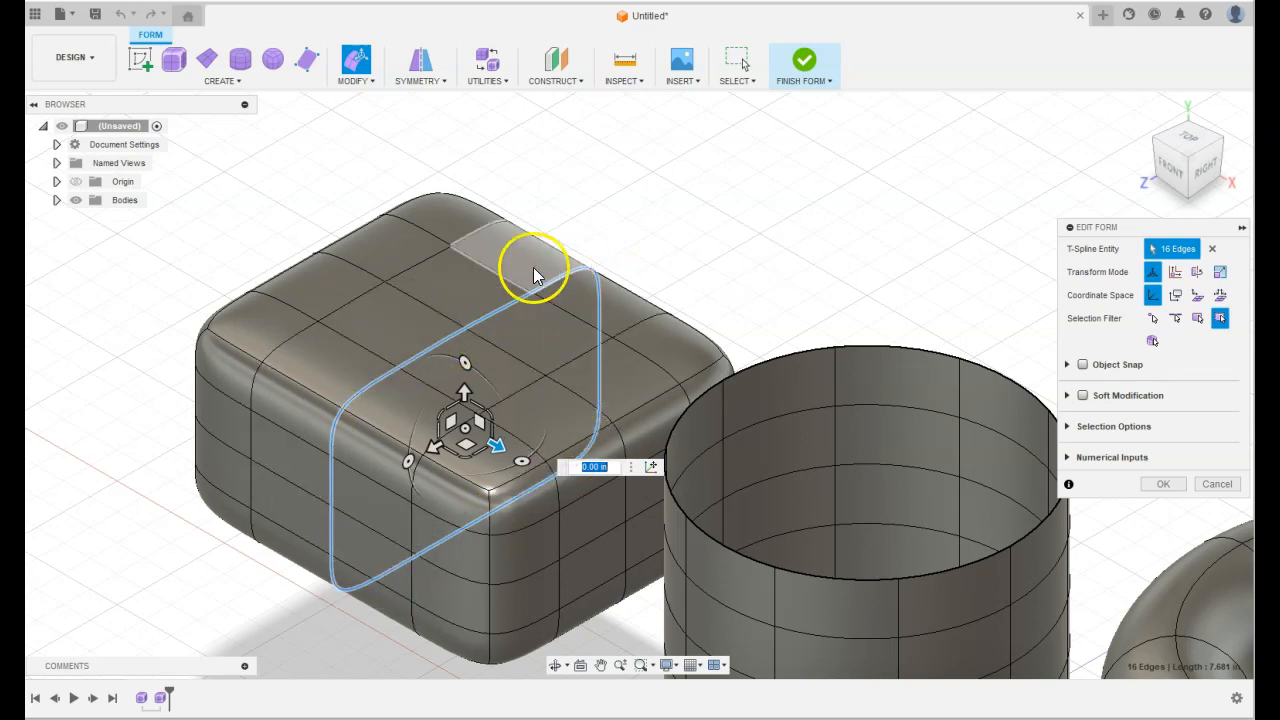
left_click(462, 282)
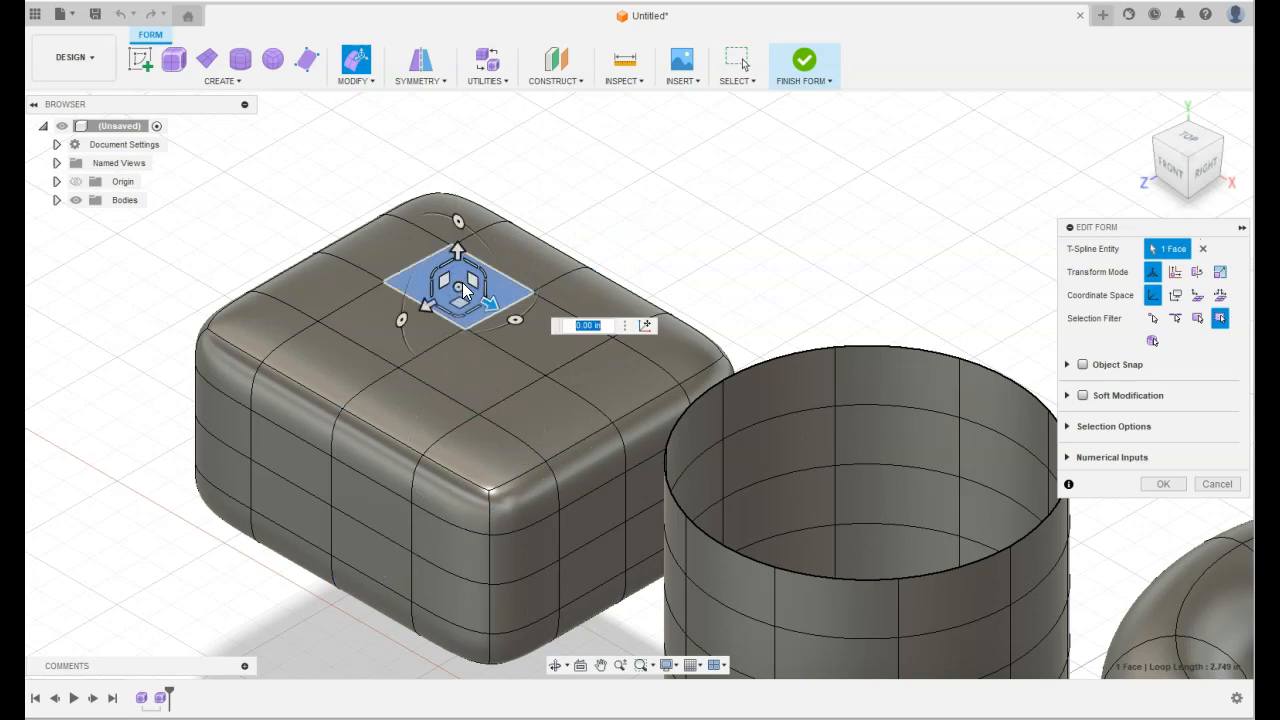
double_click(416, 273)
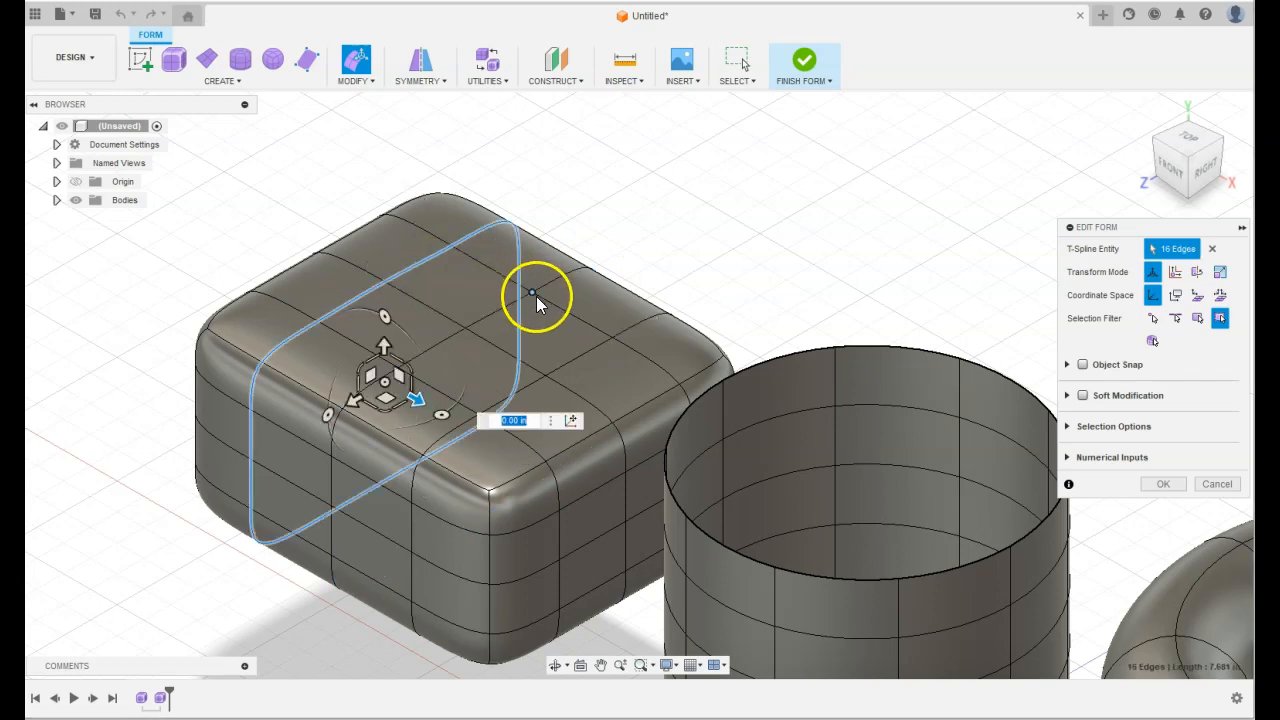
Select all faces of the box as one selection, and then all faces of the cylinder.
left_click(567, 331)
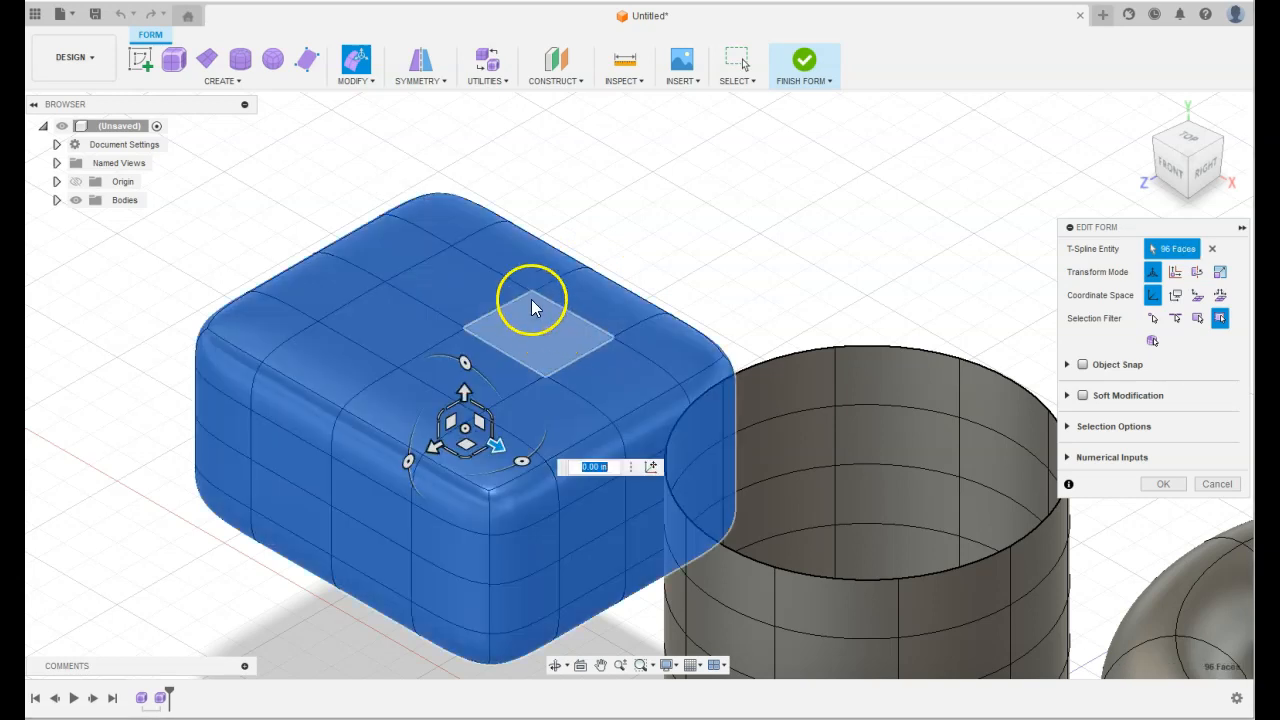
left_click(291, 471)
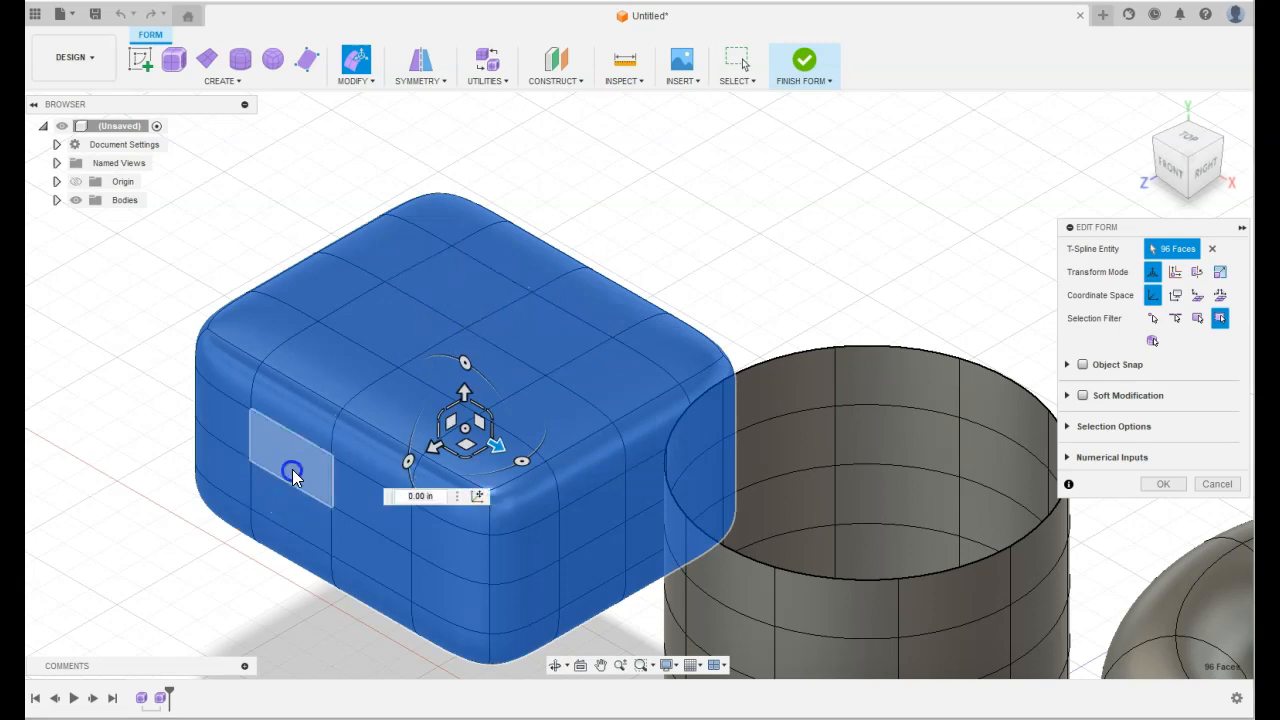
left_click(371, 508)
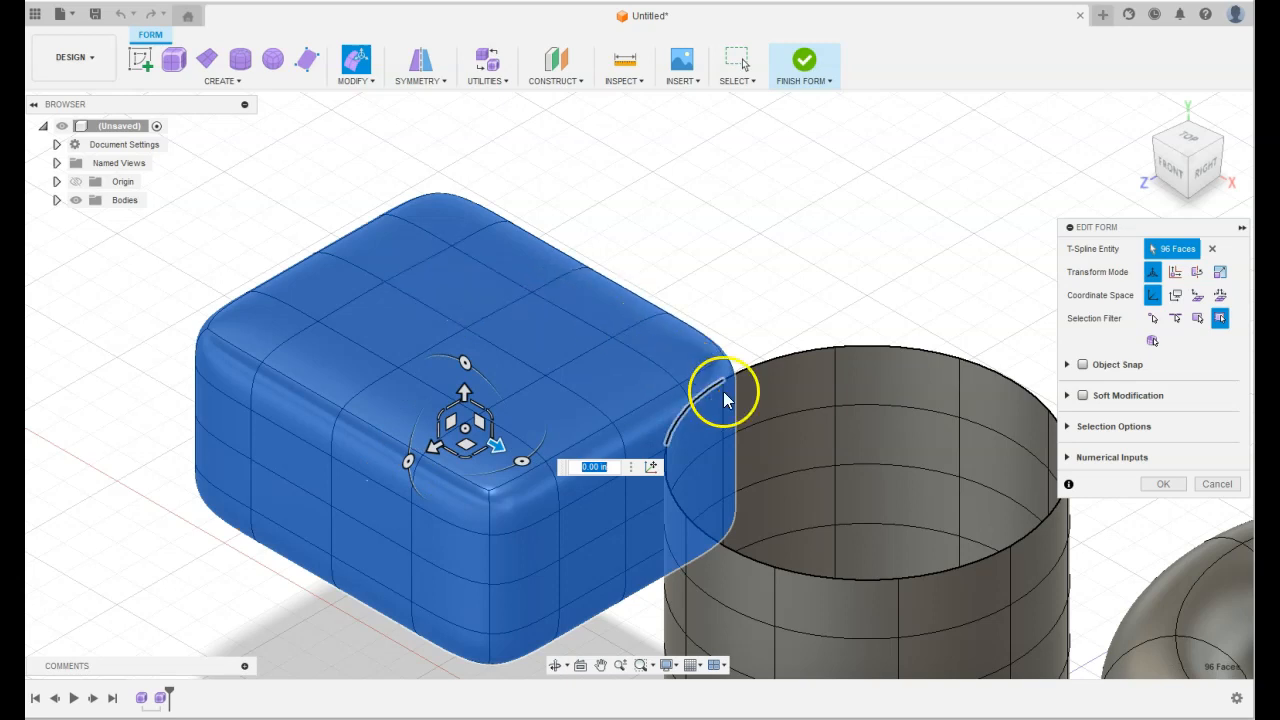
left_click(849, 428)
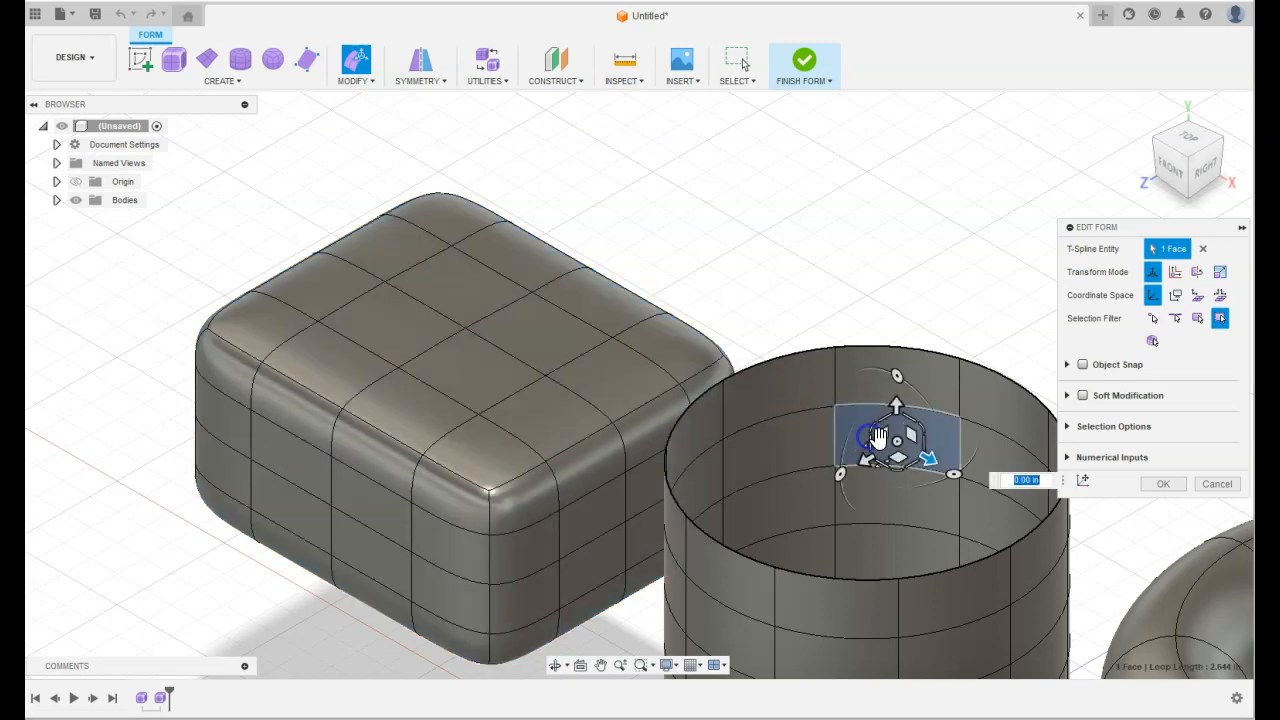
left_click(789, 446)
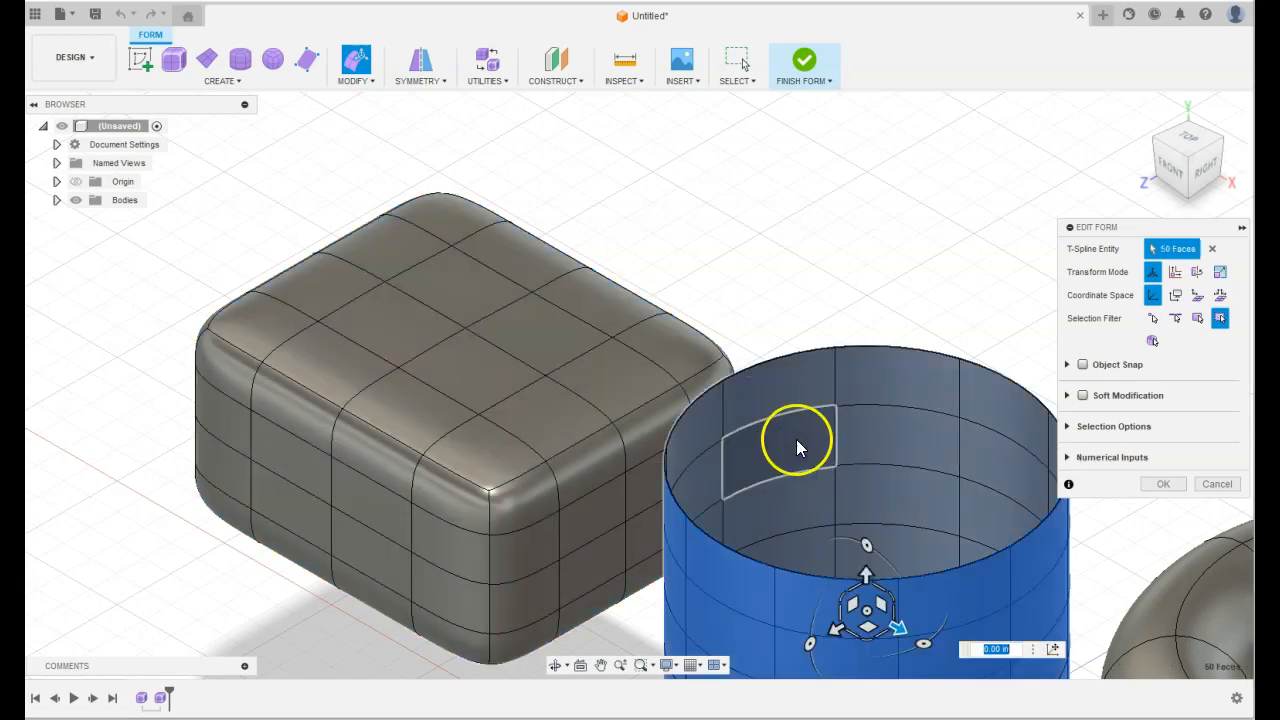
Move a vertex on the box's top, on the side nearest the cylinder, up 0.10 in.
left_click(543, 372)
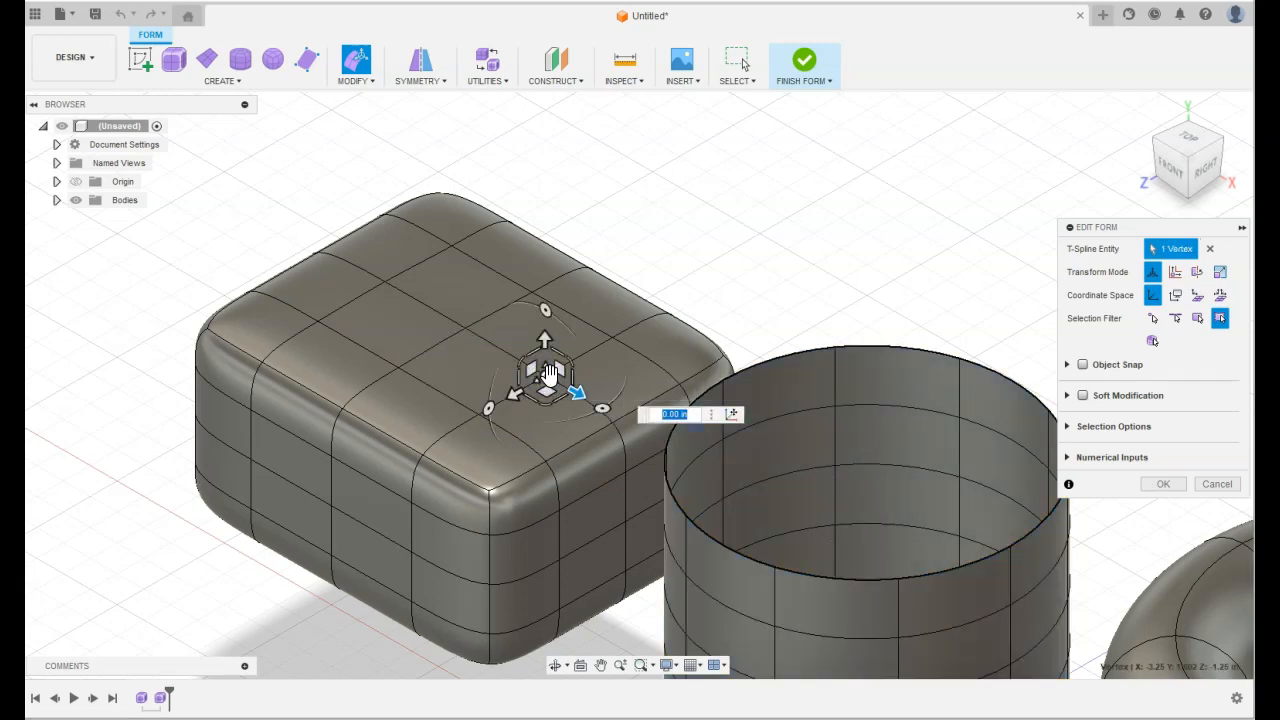
left_click(548, 377)
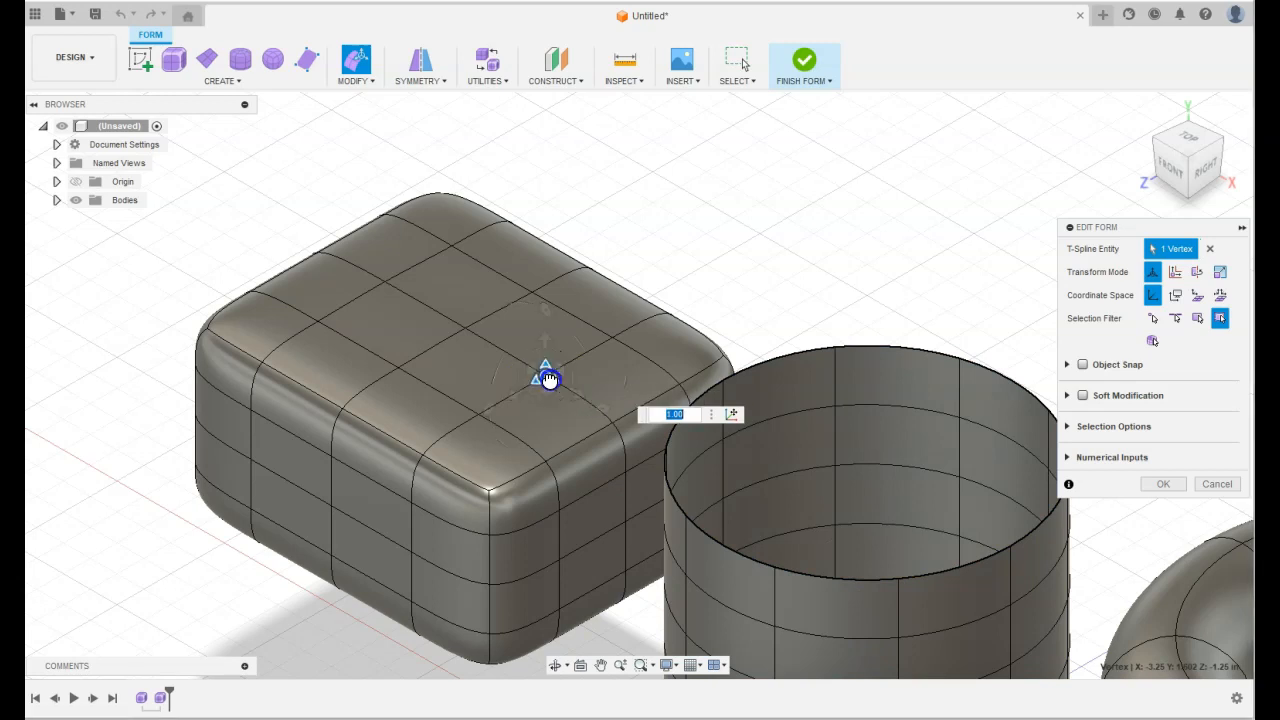
left_click(549, 336)
mouse_move(547, 336)
left_mouse_down()
mouse_move(545, 281)
mouse_move(545, 327)
left_mouse_up()
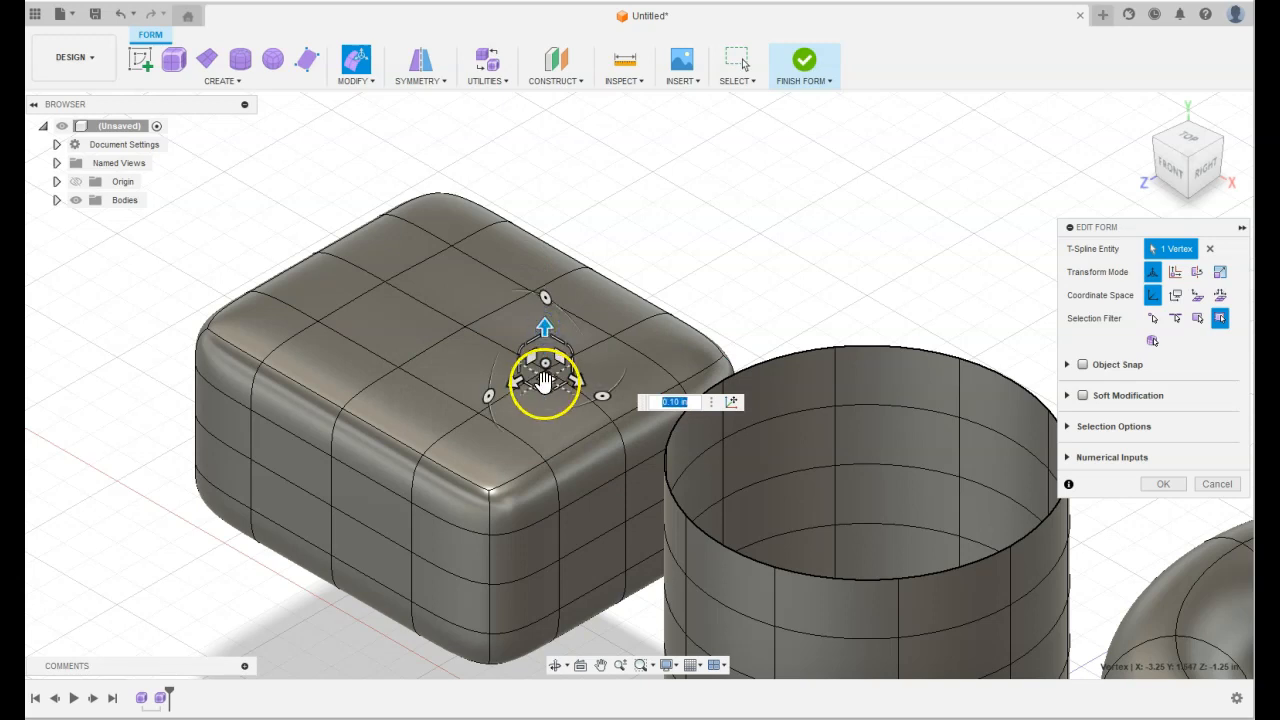
Try moving a central top face of the box vertically, and select an edge beside it.
left_click(480, 368)
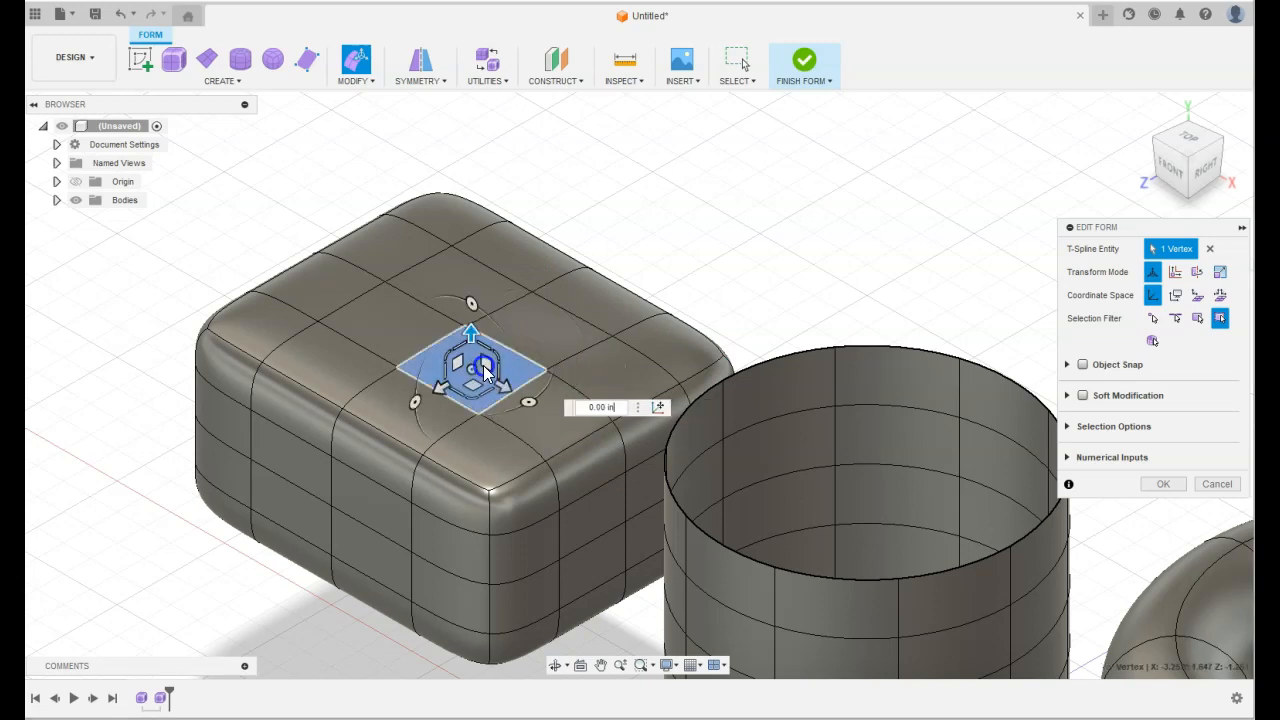
mouse_move(478, 332)
left_mouse_down()
mouse_move(477, 283)
mouse_move(480, 335)
left_mouse_up()
left_click(375, 360)
Select six adjacent faces along the middle of the box's top, rotate them together by -25.0 degrees, and accept the edit.
left_click(394, 314)
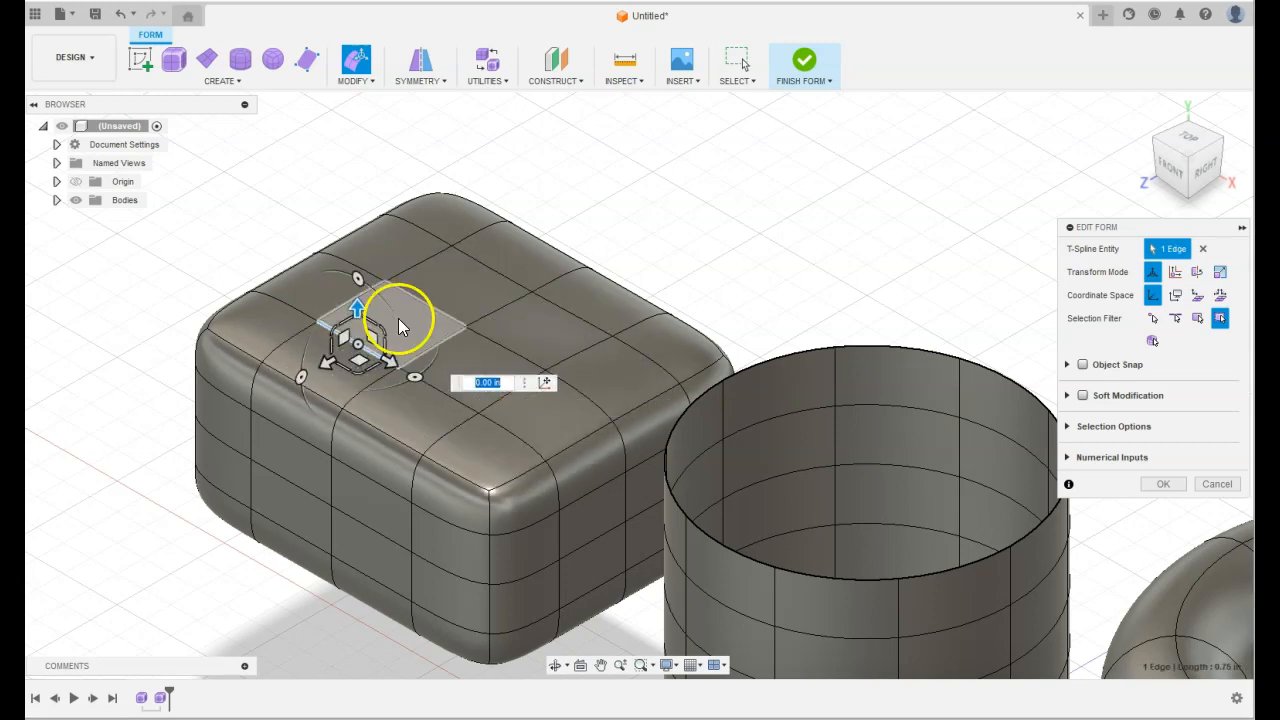
left_click(479, 280, "shift")
left_click(548, 326, "shift")
left_click(476, 365, "shift")
left_click(517, 397, "shift")
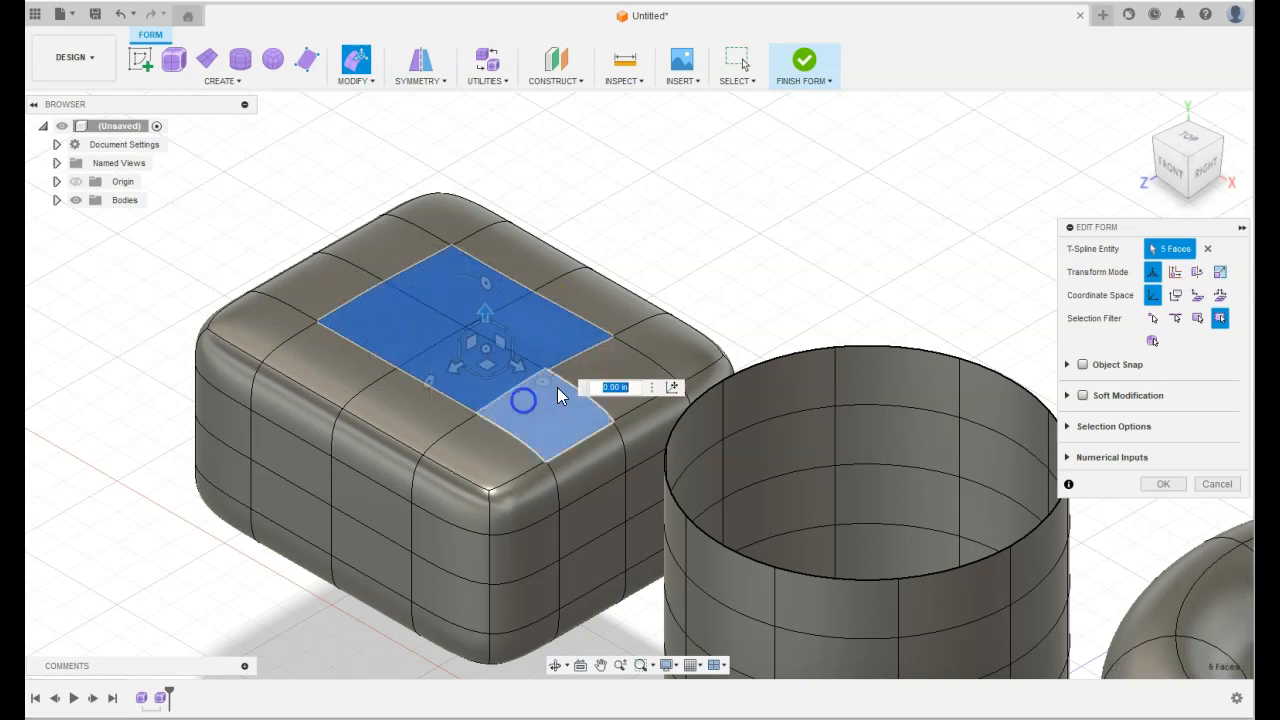
left_click(620, 364, "shift")
left_click_drag(443, 383, 432, 350)
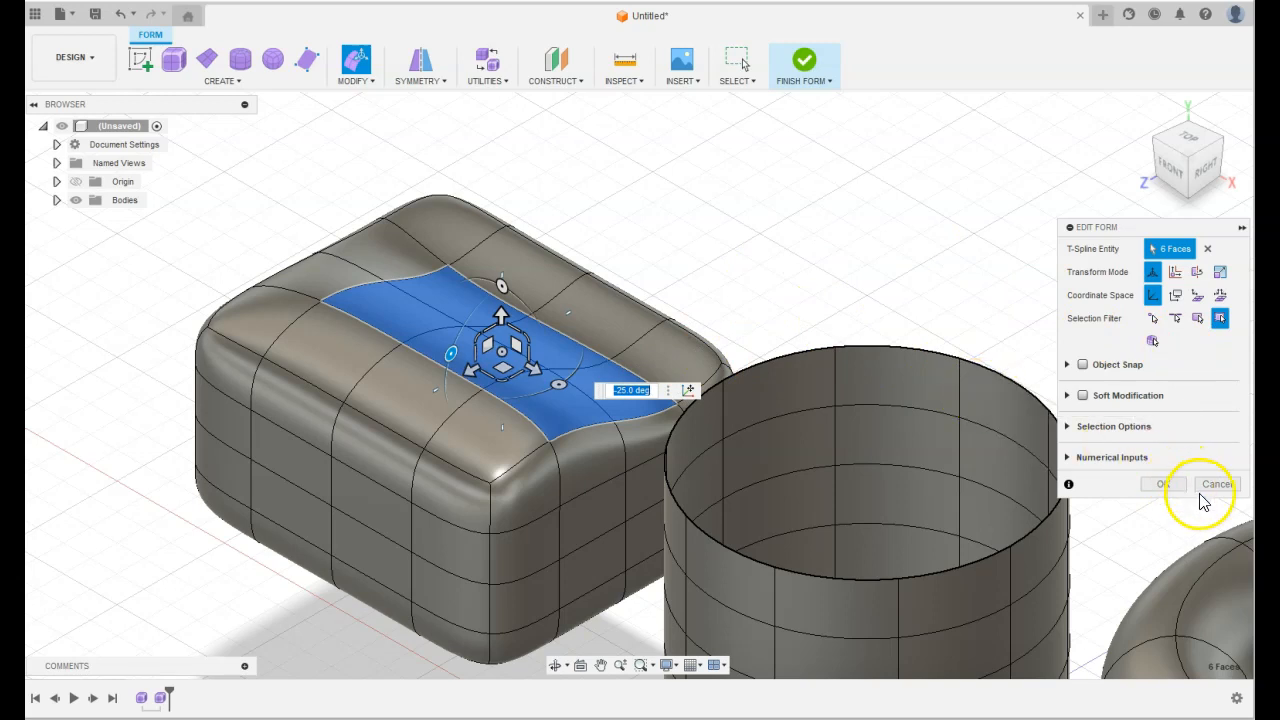
left_click(1164, 484)
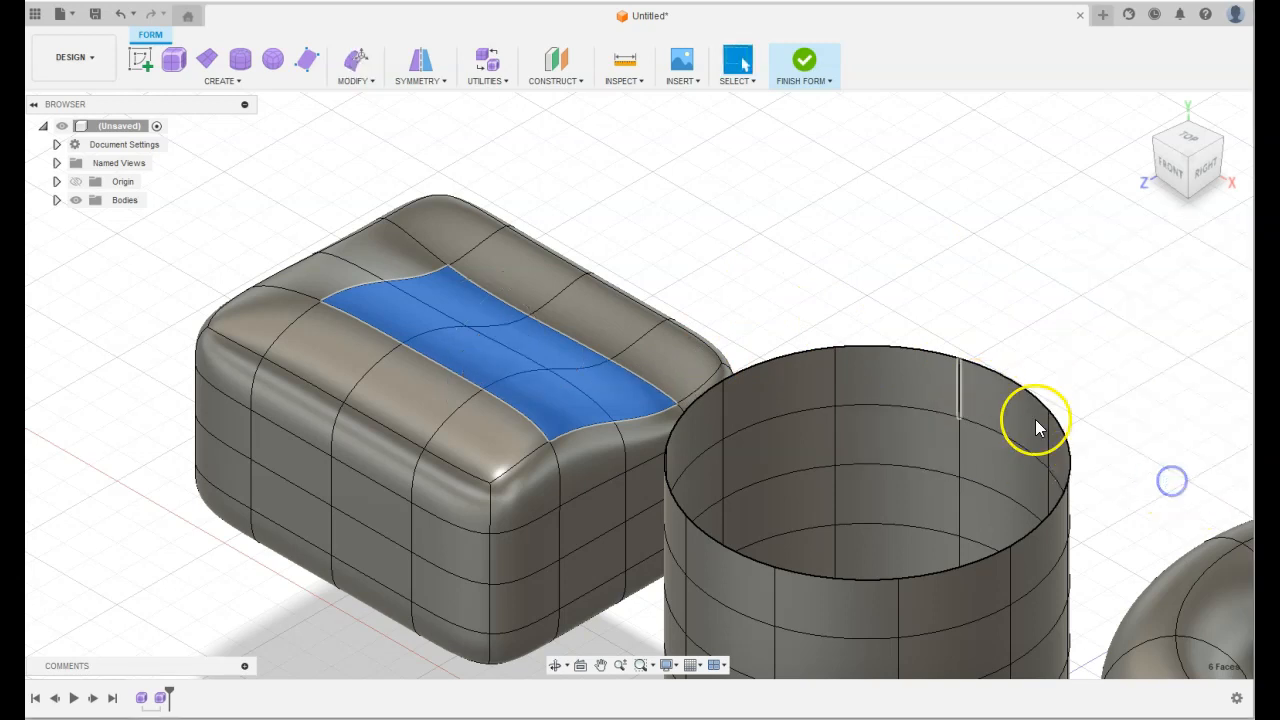
Create a section analysis through the bodies on the XY plane with a distance of -0.80 in, and hide the analysis.
scroll(810, 331, "up", 2)
scroll(810, 331, "down", 6)
middle_click_drag(891, 303, 642, 290)
scroll(642, 290, "down", 1)
scroll(642, 290, "up", 3)
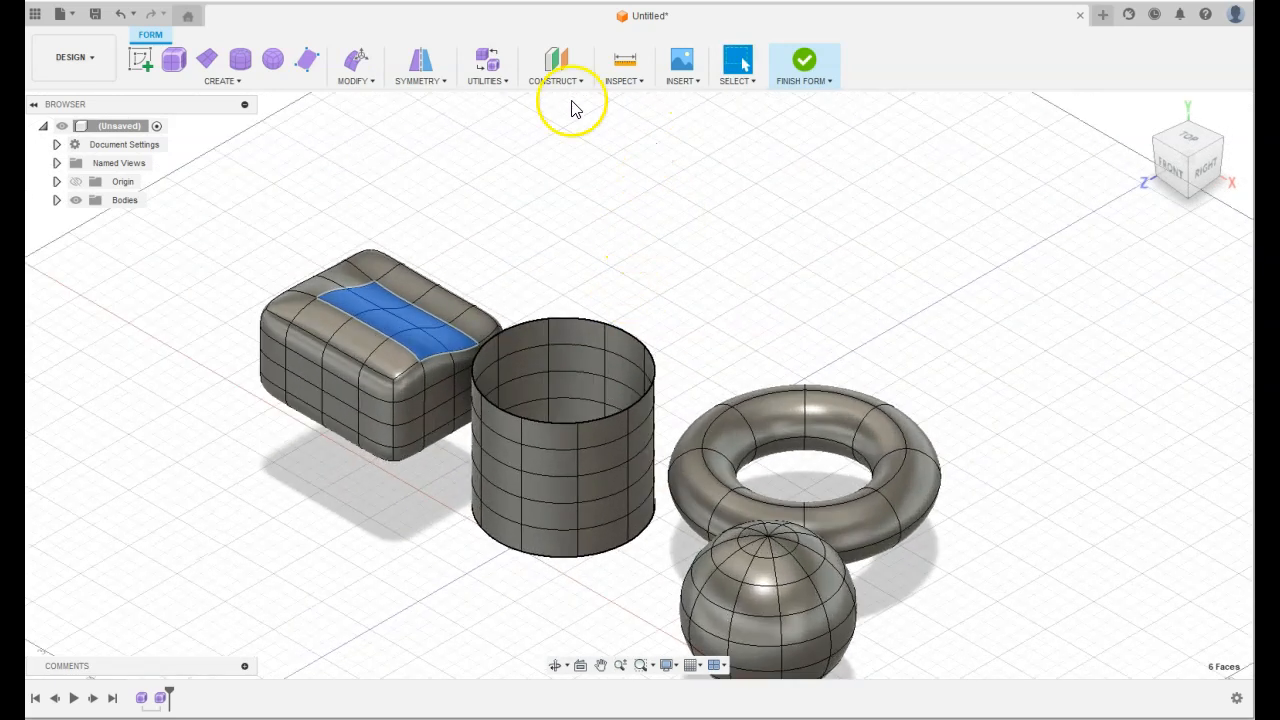
left_click(617, 85)
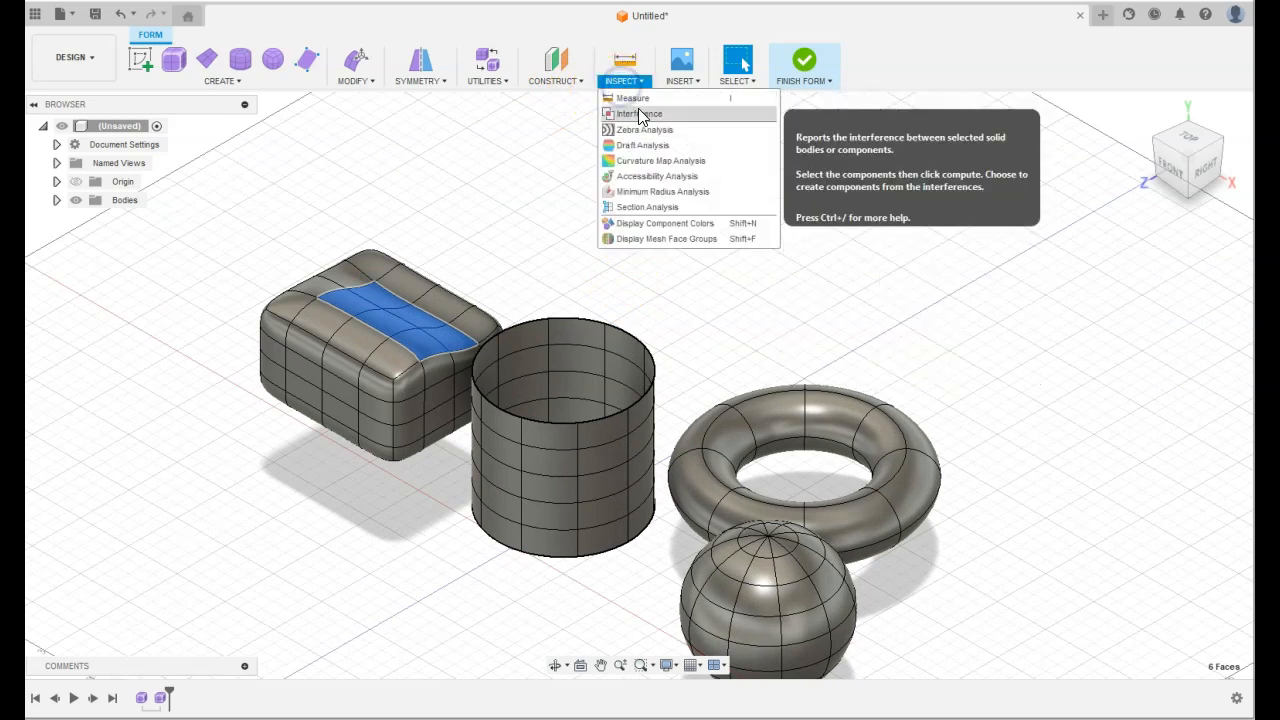
left_click(675, 207)
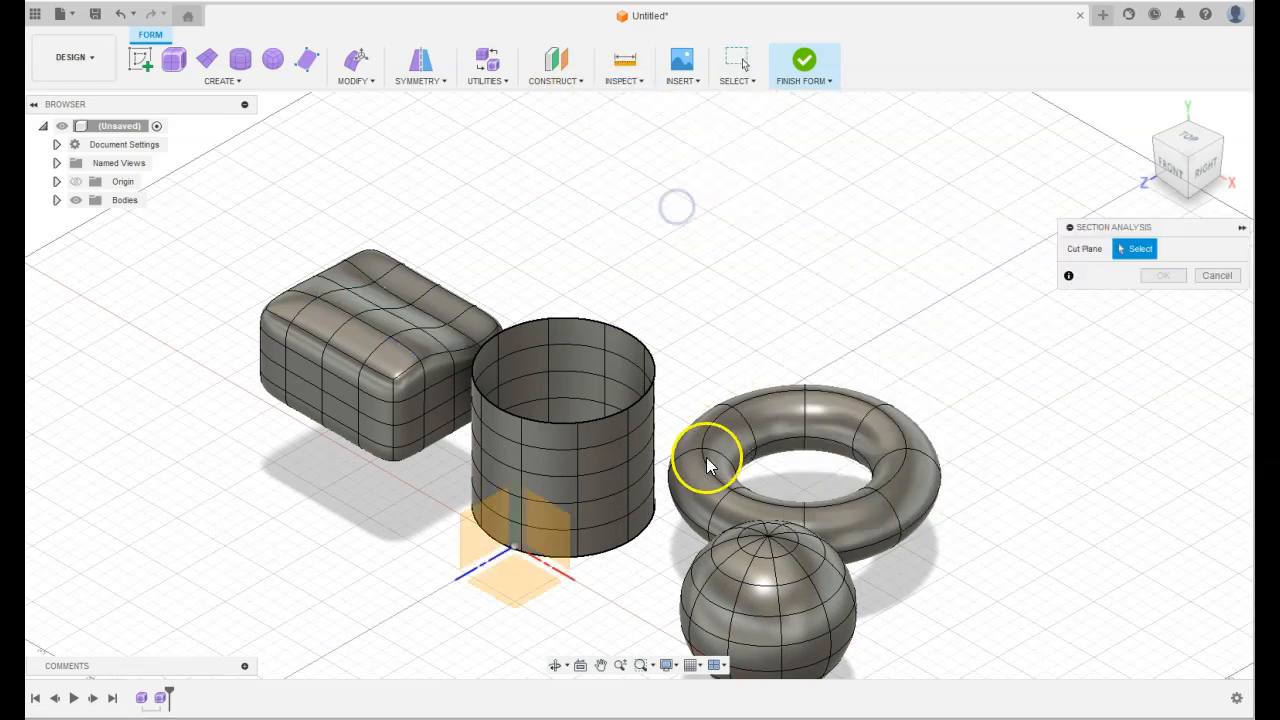
left_click(558, 538)
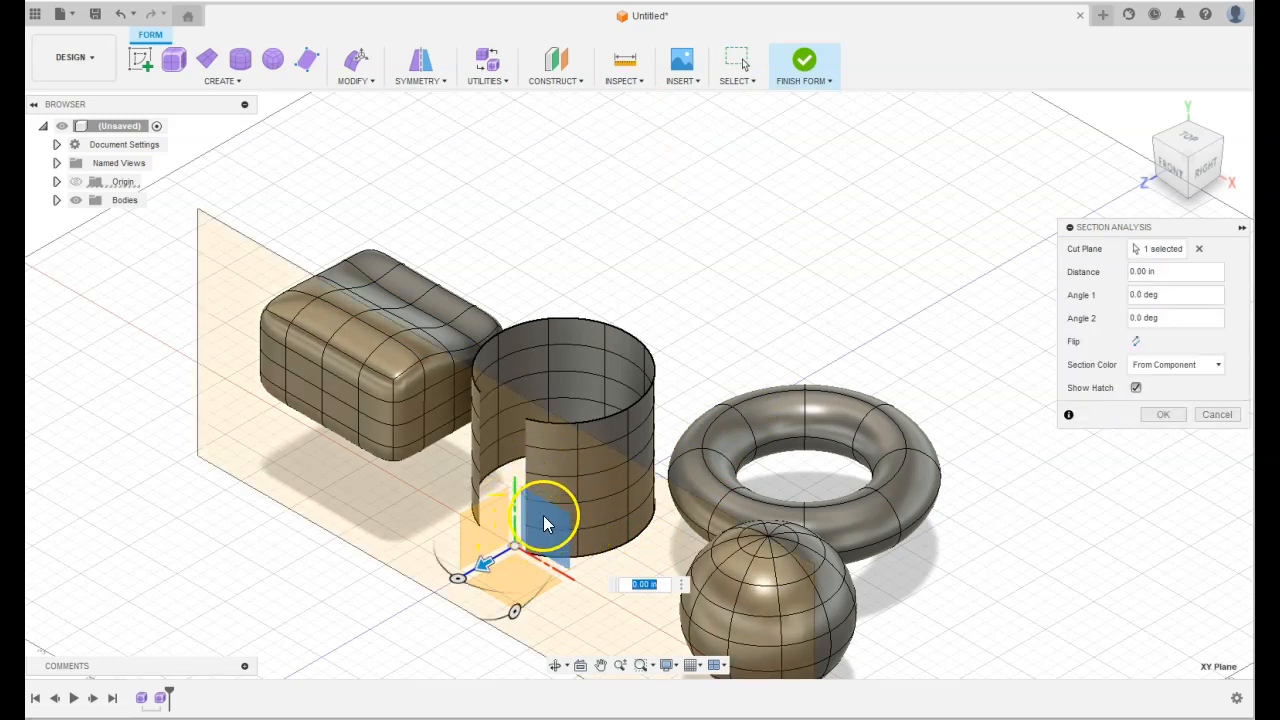
left_click_drag(481, 565, 531, 560)
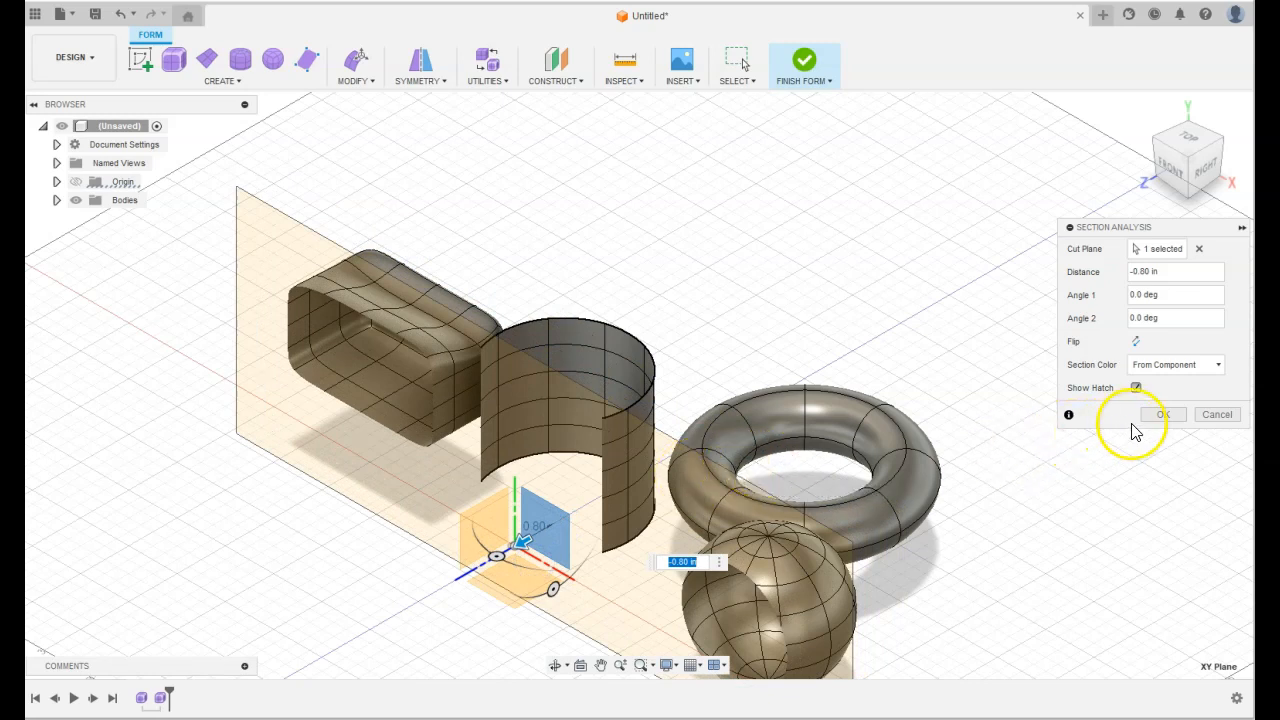
left_click(1170, 415)
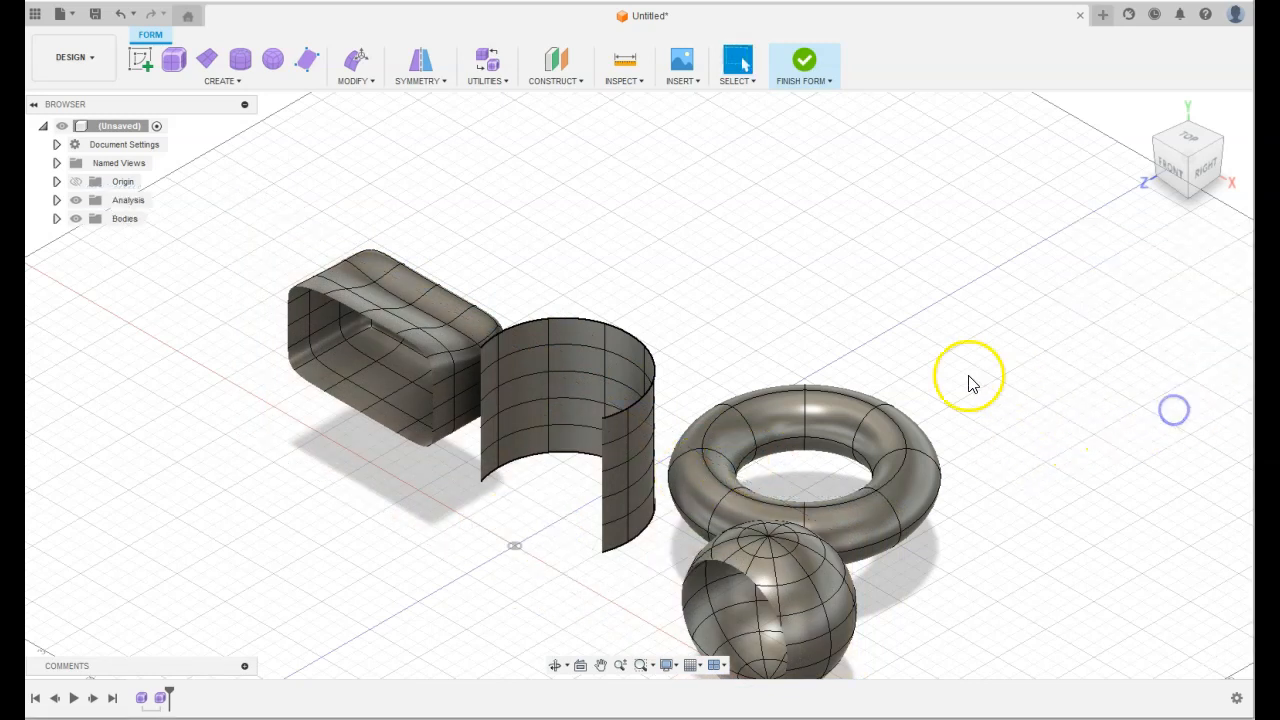
left_click(77, 200)
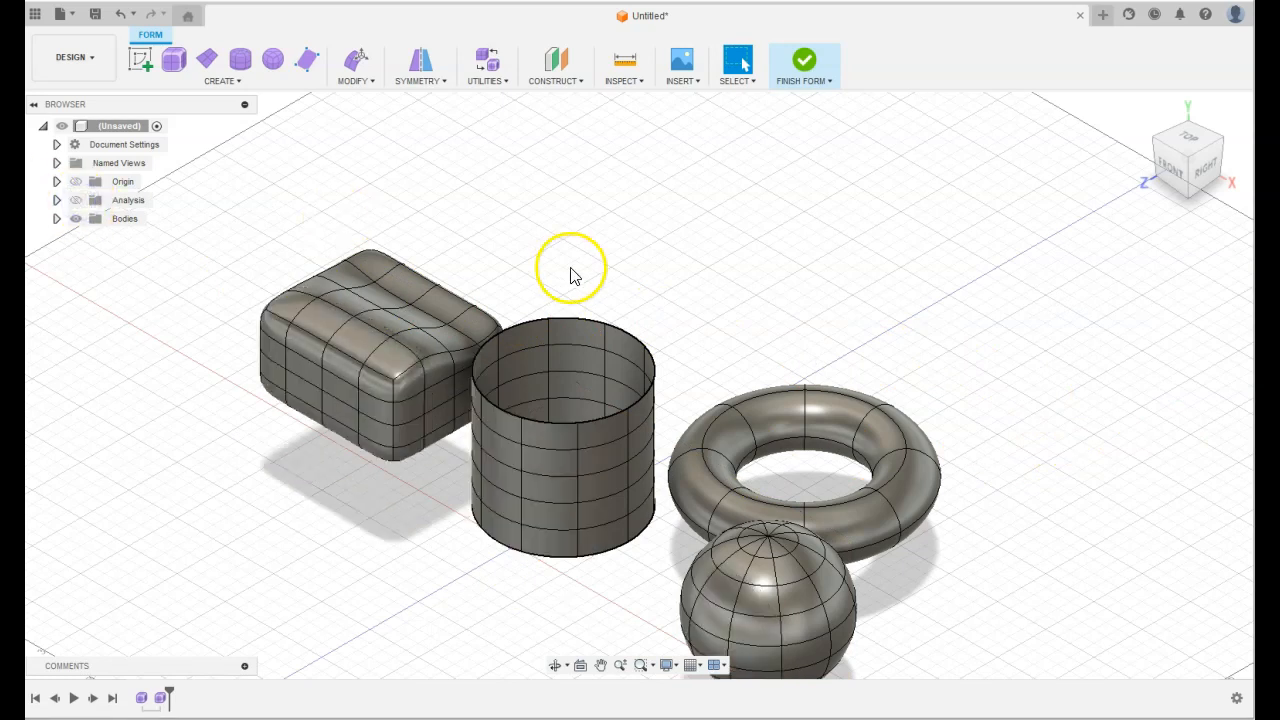
Thicken the cylinder's T-Spline body by 0.10 in with the Soft thicken type and Normal direction.
left_click(352, 81)
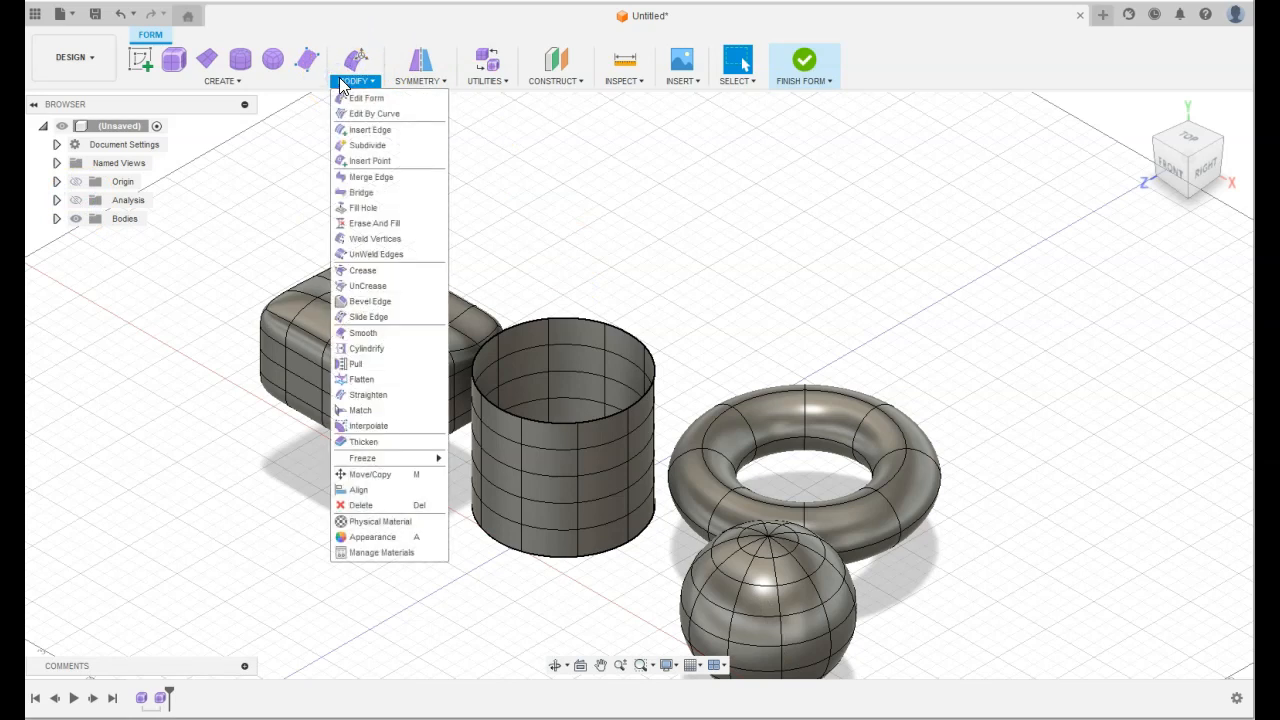
left_click(383, 441)
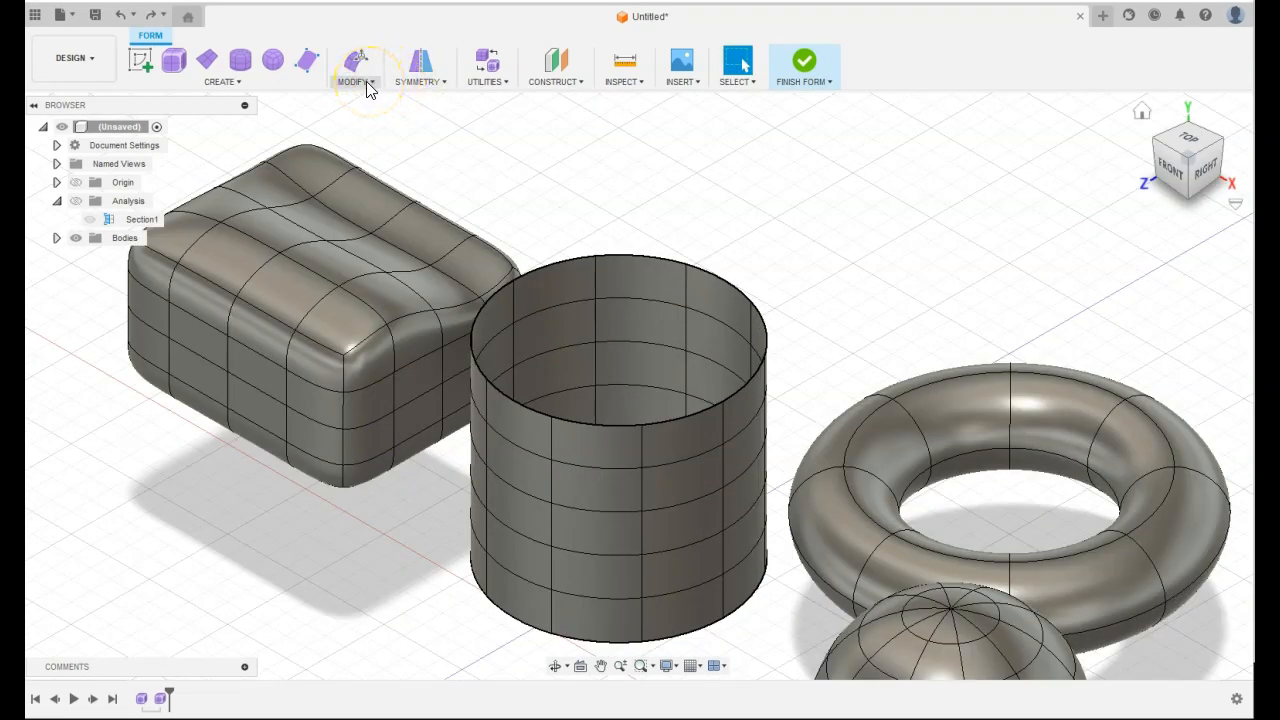
left_click(367, 86)
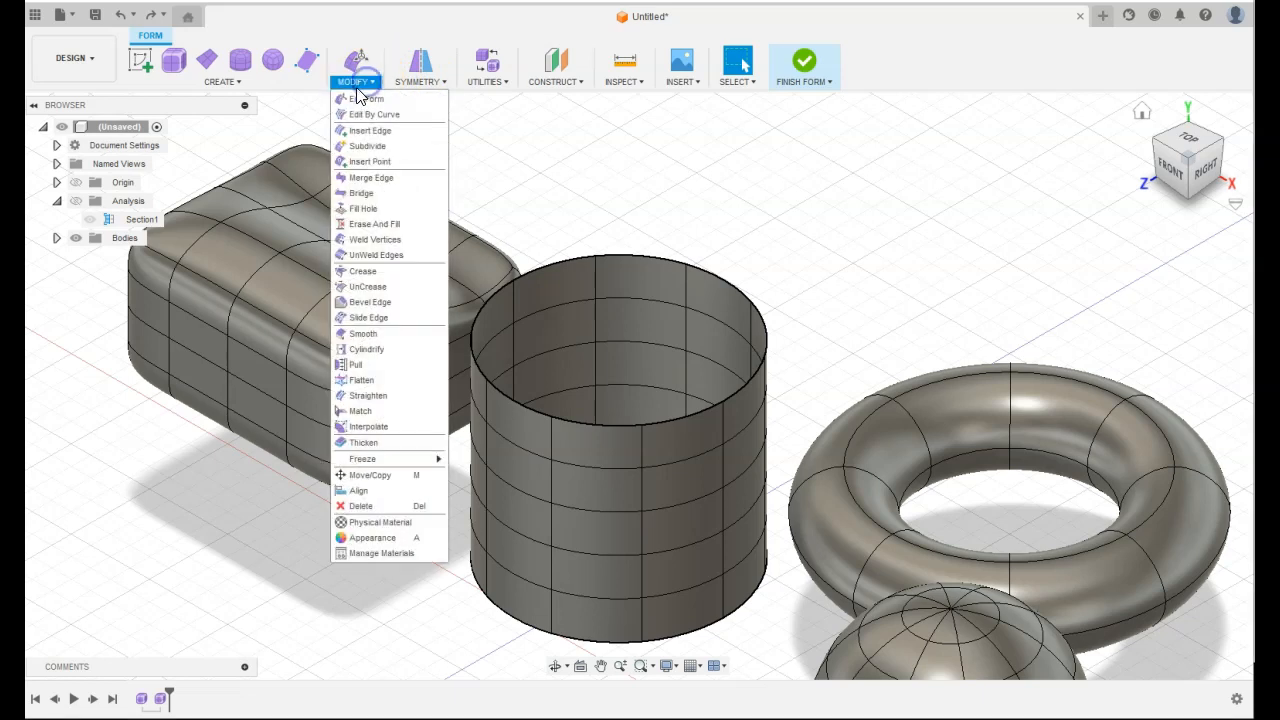
left_click(366, 445)
left_click(614, 444)
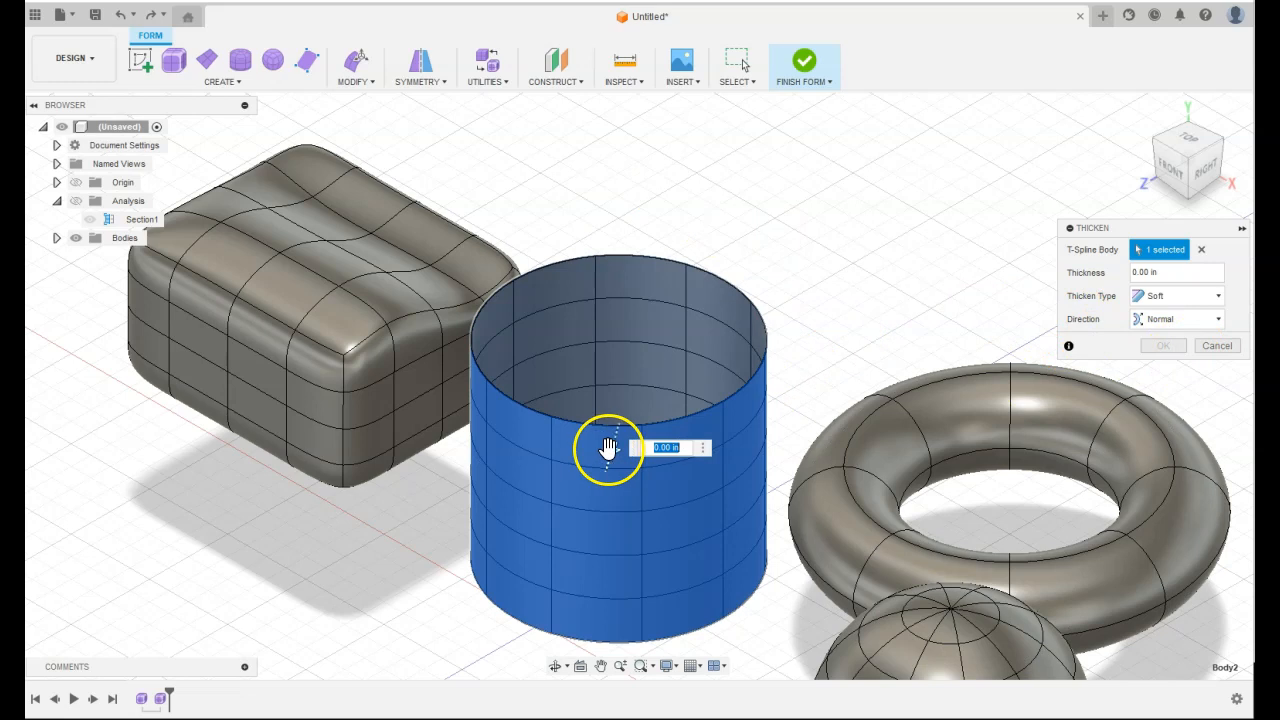
left_click_drag(608, 450, 608, 454)
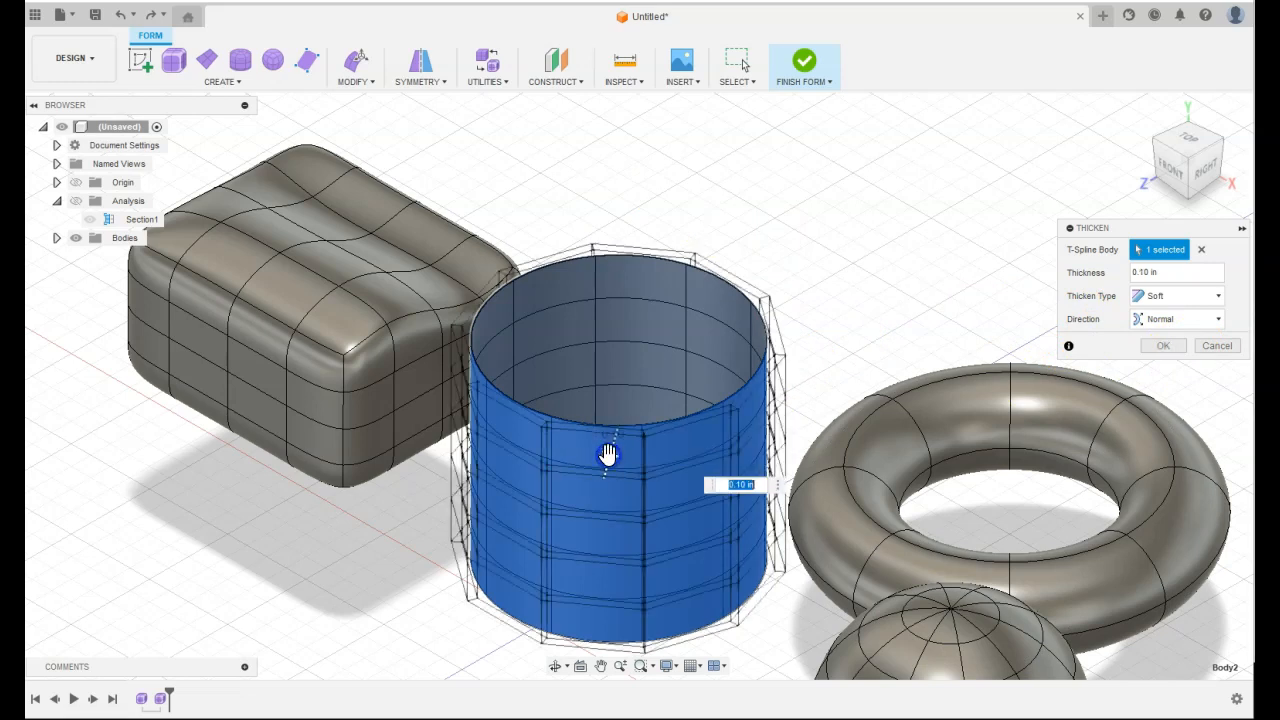
left_click(1218, 297)
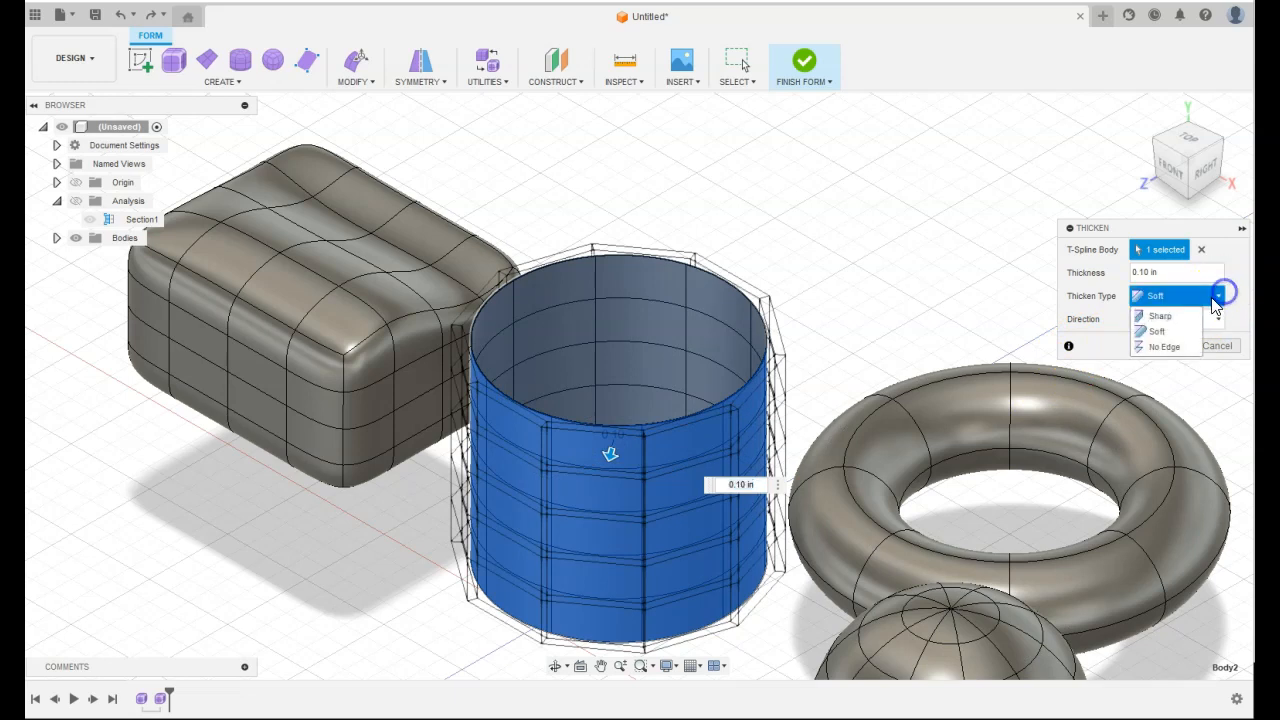
left_click(1175, 332)
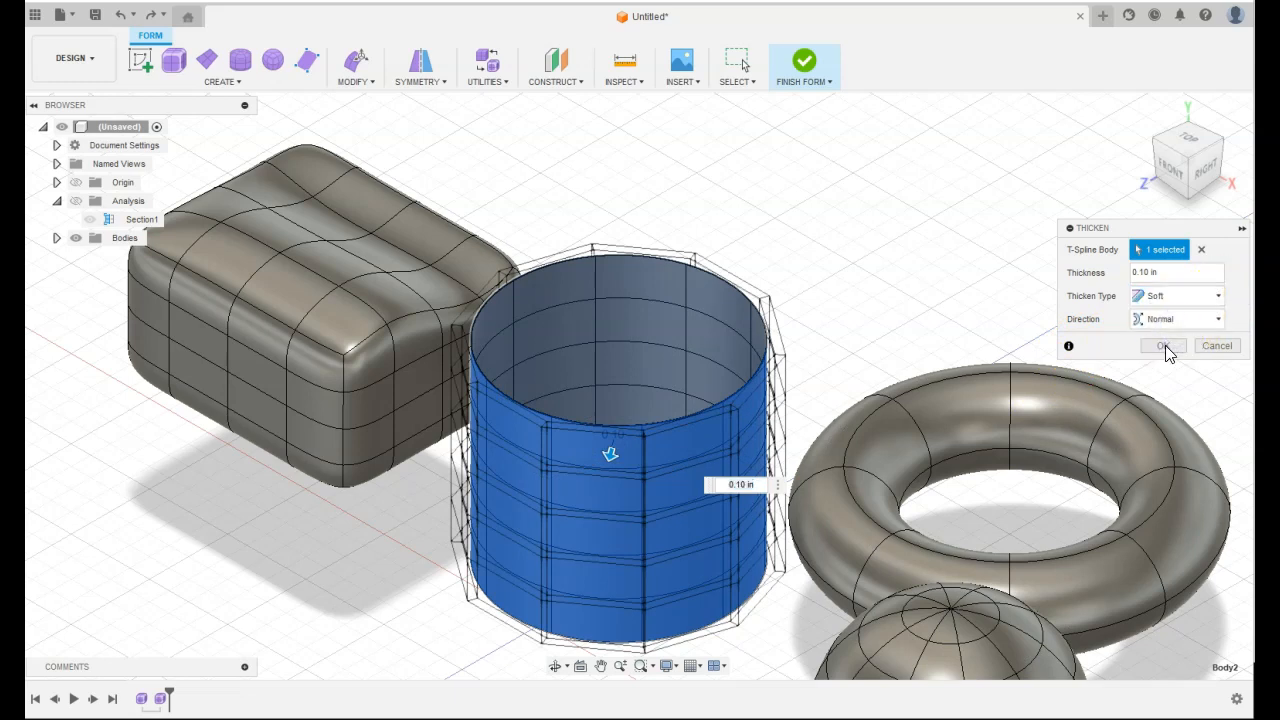
left_click(1166, 347)
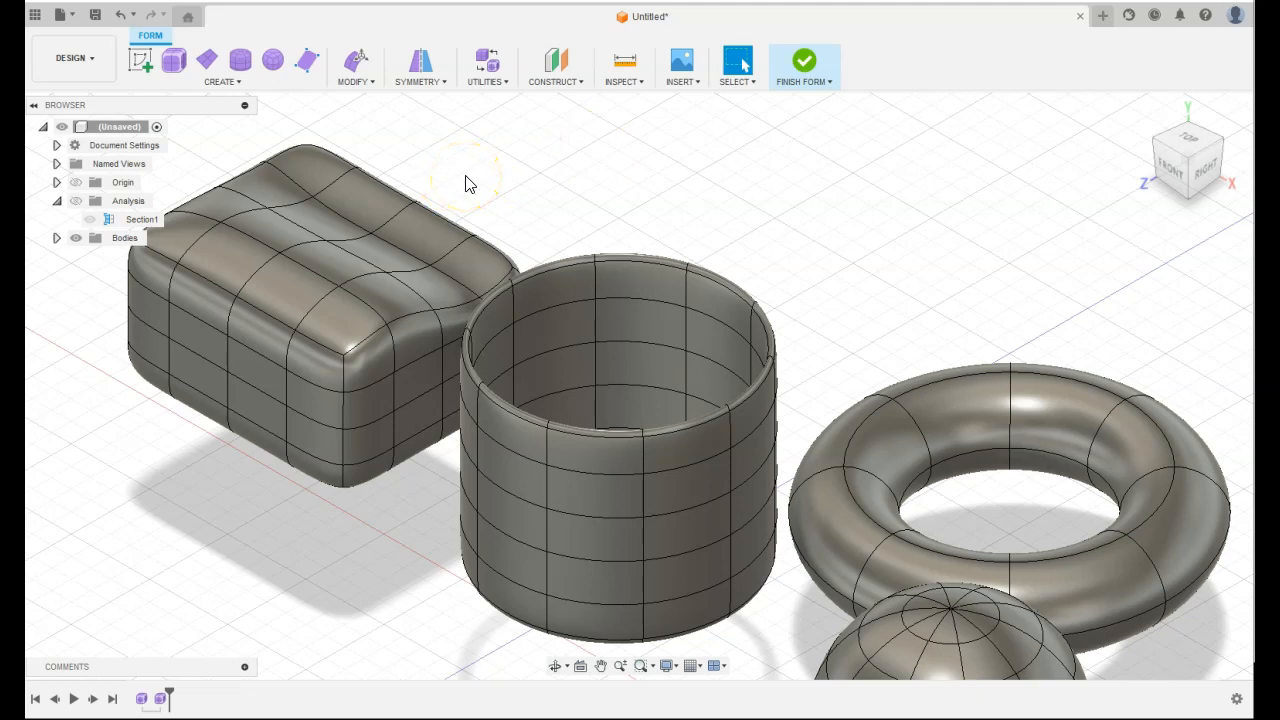
Finish the form and show the existing section analysis to examine the thickened cylinder's wall in cross-section.
left_click(805, 63)
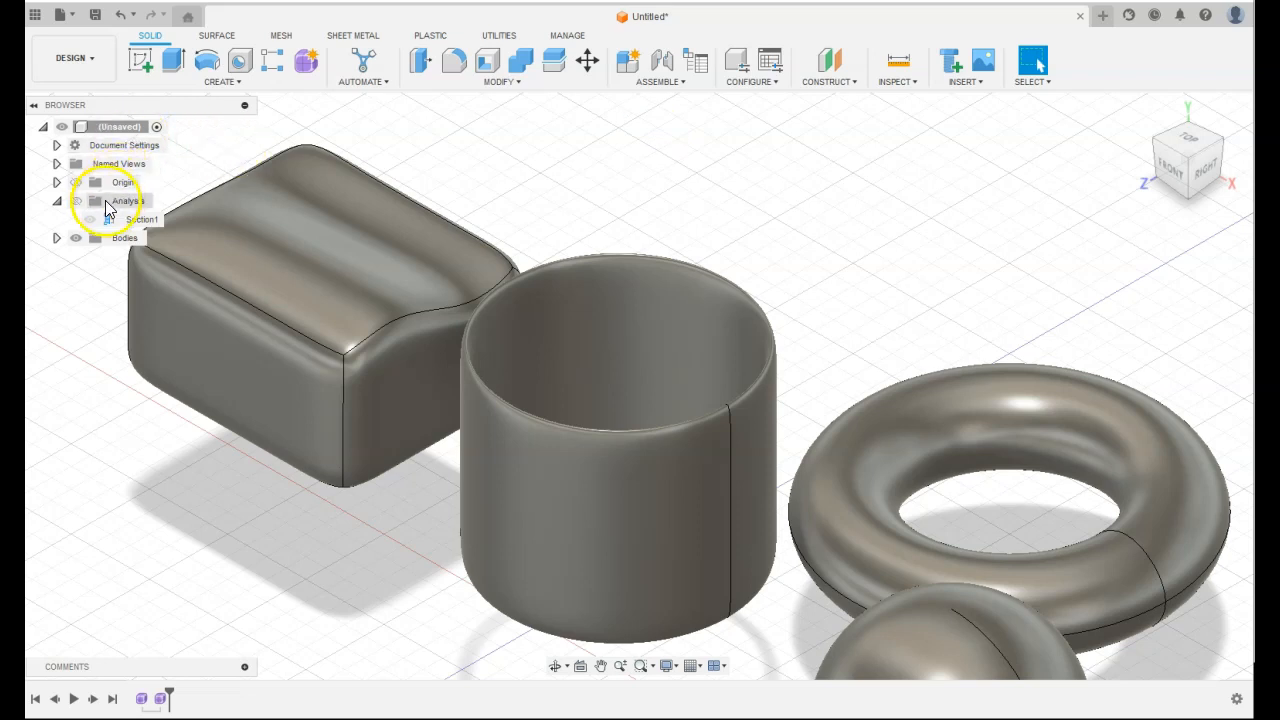
left_click(93, 220)
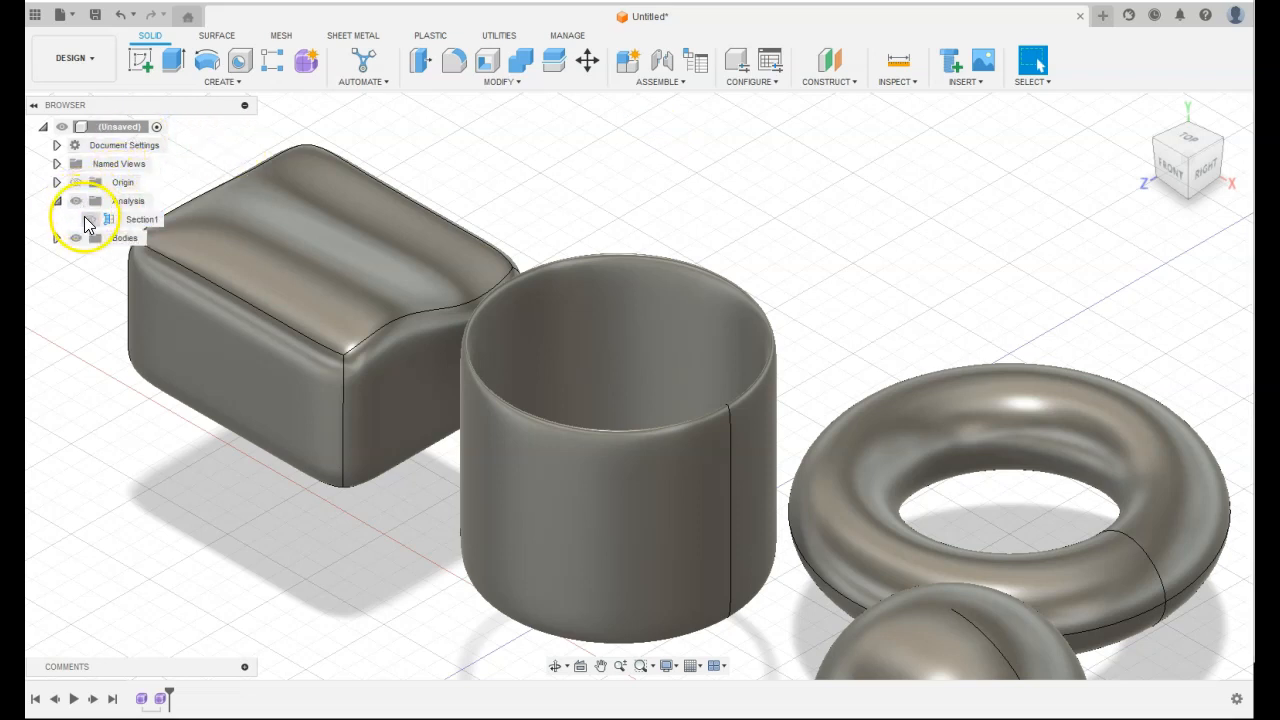
left_click(90, 222)
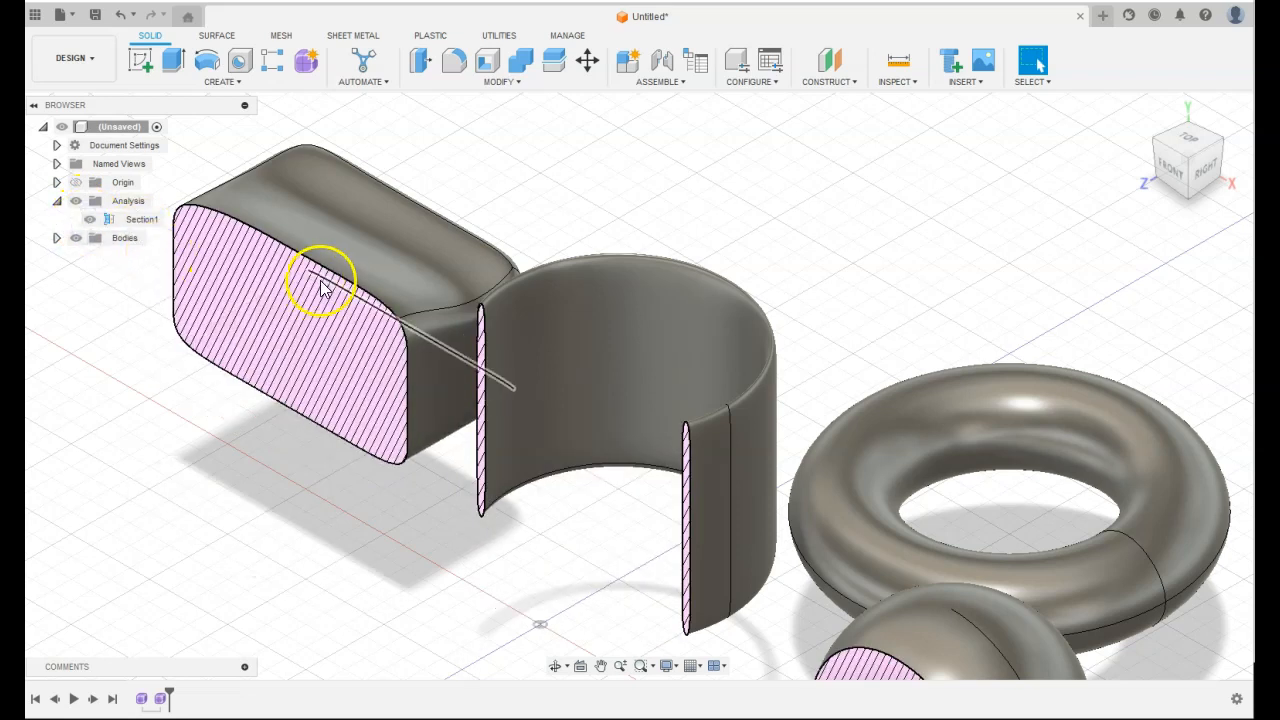
scroll(432, 298, "up", 2)
scroll(432, 298, "down", 2)
scroll(431, 297, "down", 3)
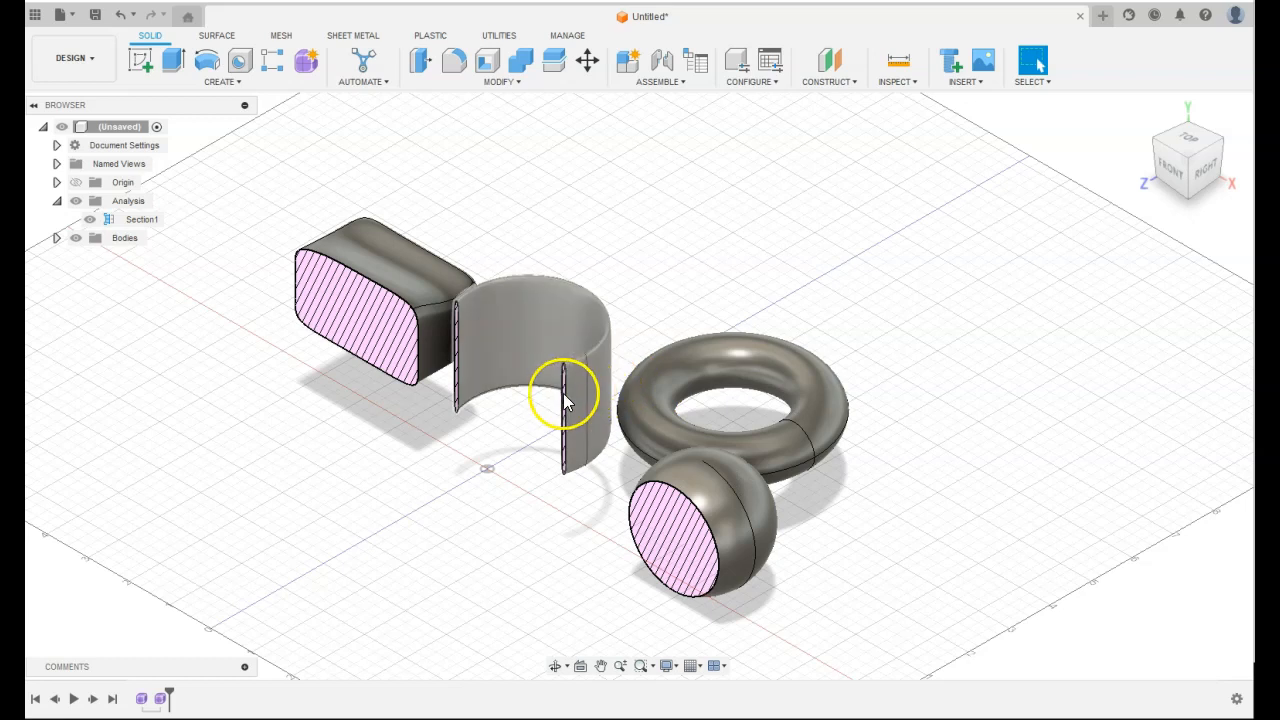
scroll(563, 382, "down", 2)
scroll(570, 393, "up", 5)
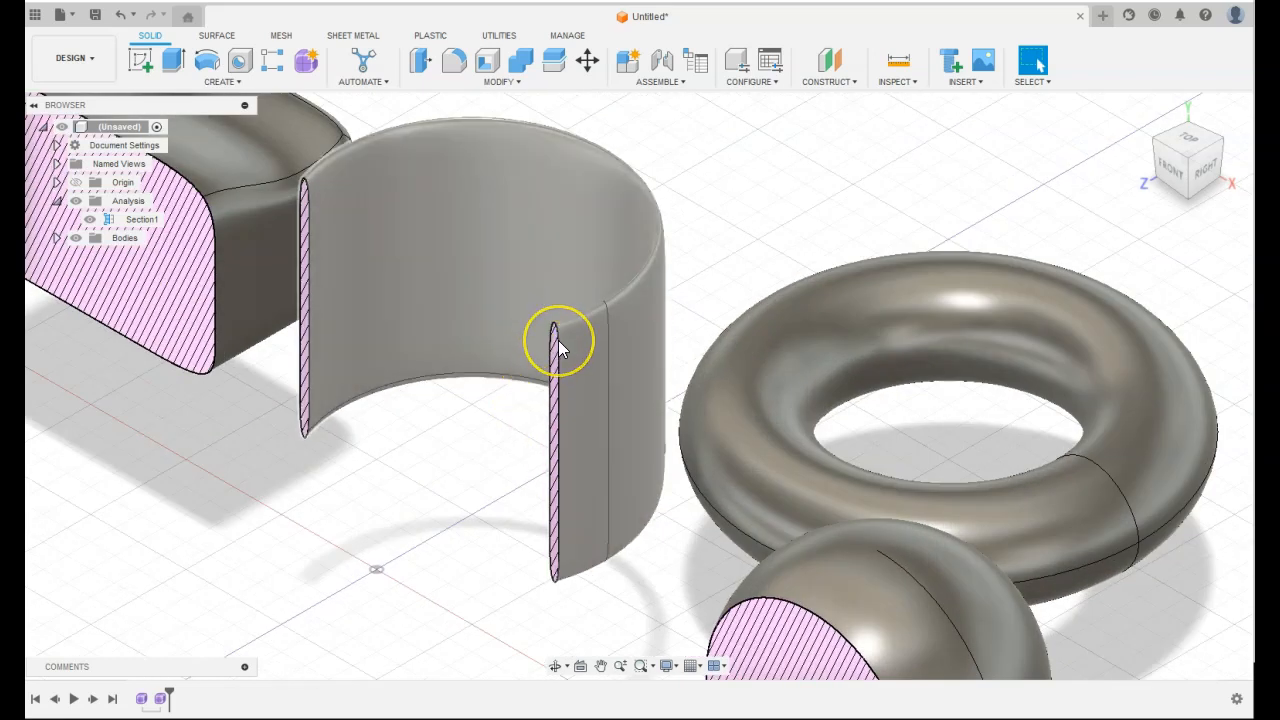
scroll(563, 336, "down", 4)
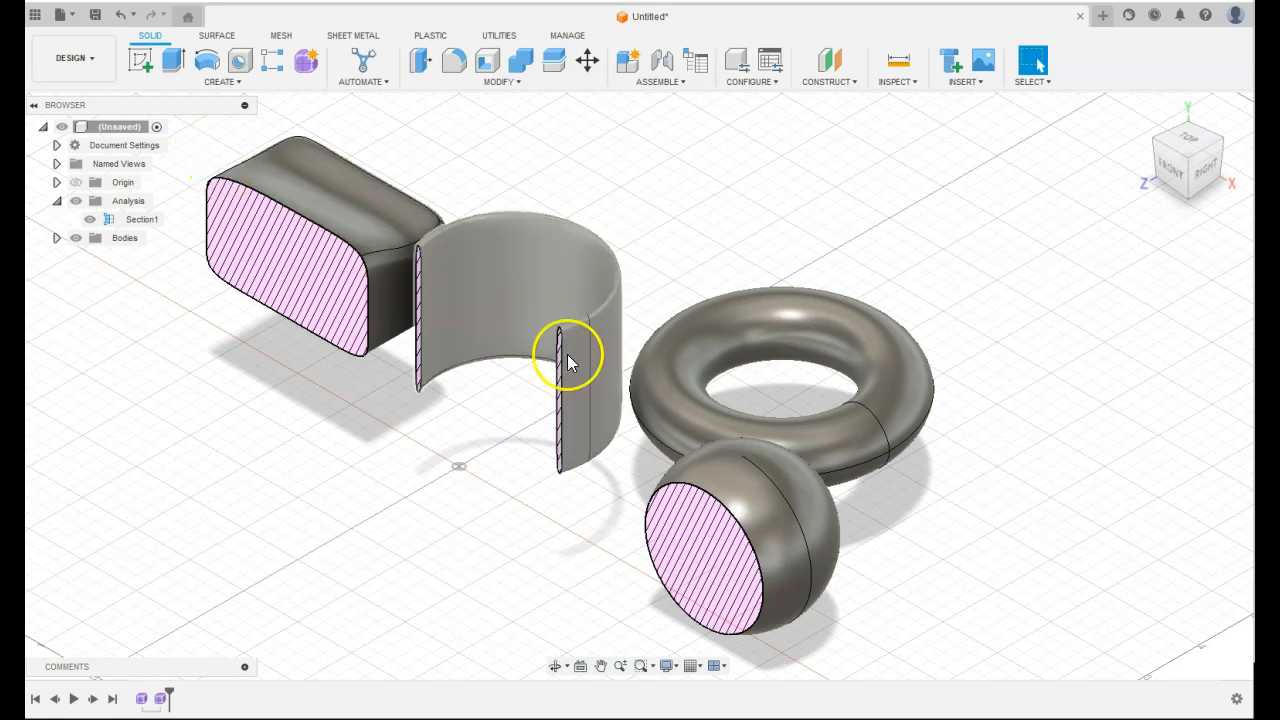
Look through the inspection and analysis commands available for the finished bodies.
left_click(690, 84)
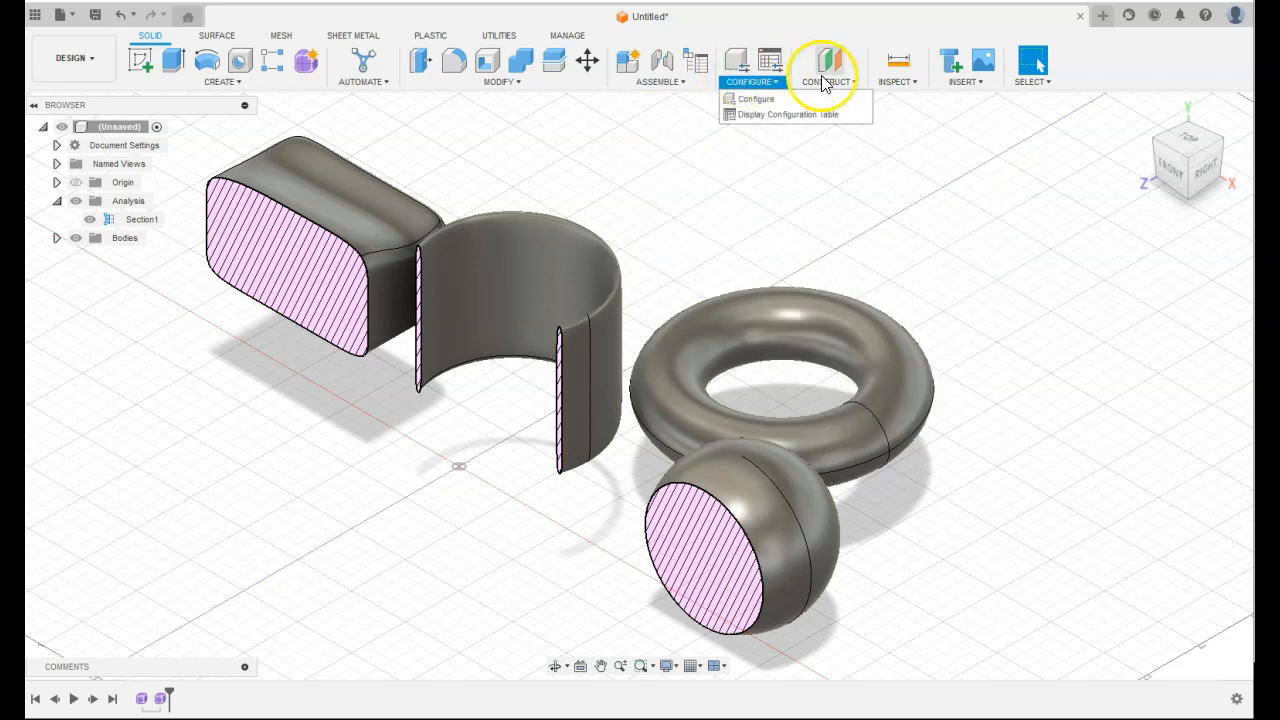
mouse_move(893, 84)
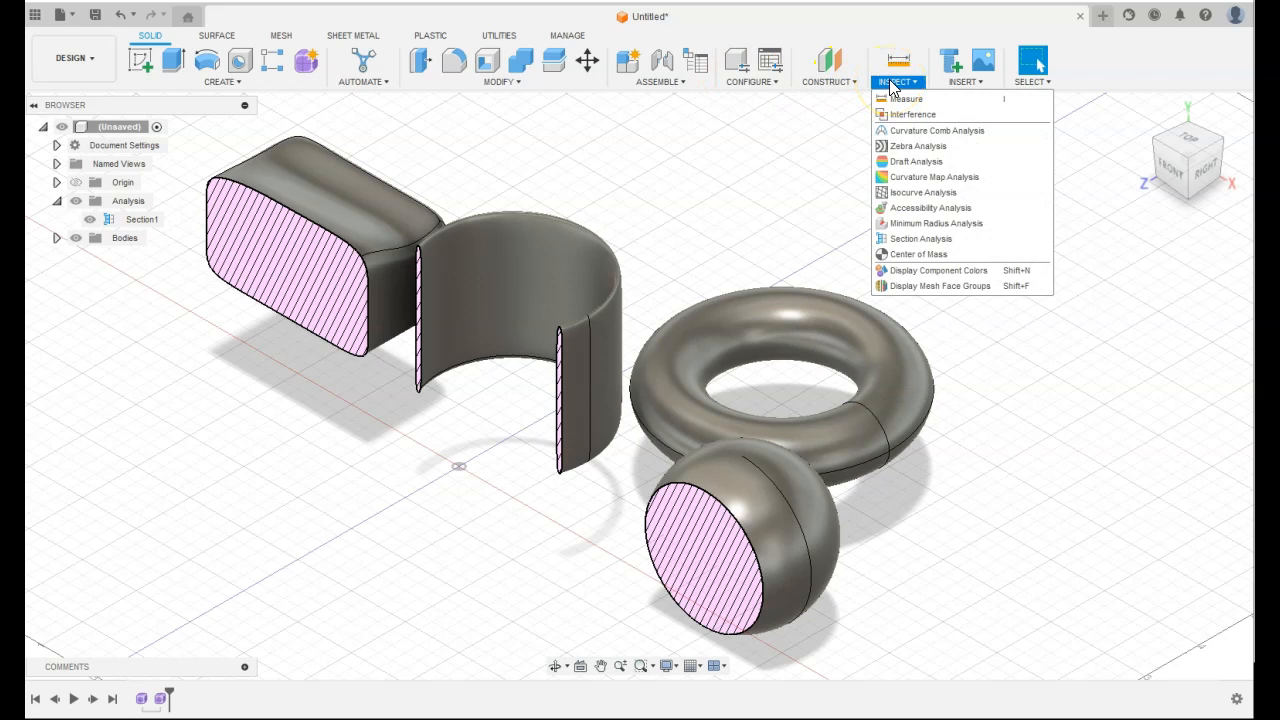